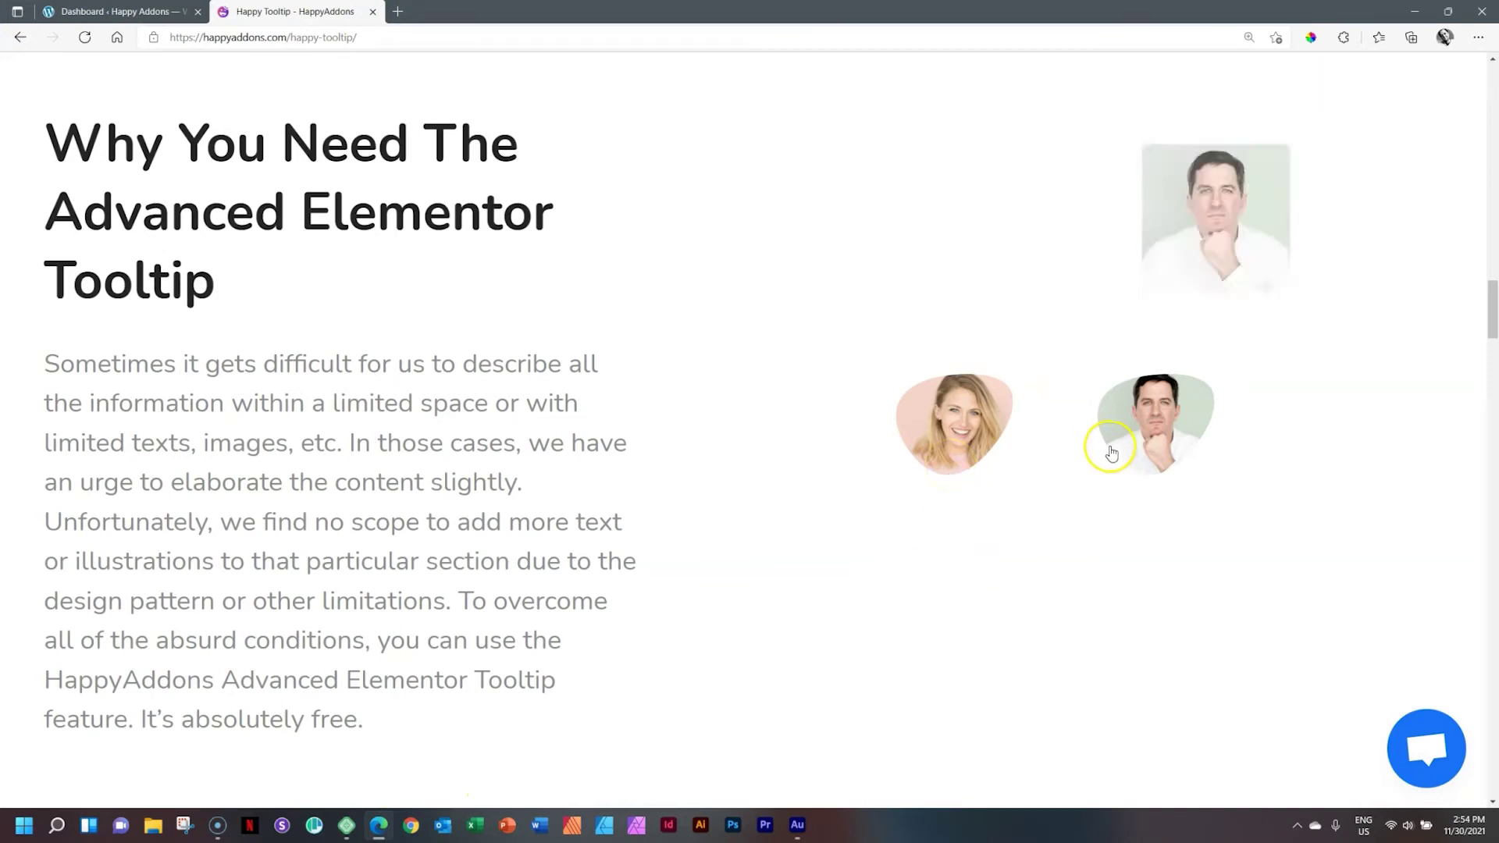
Step: Enable the Happy Tooltip feature under HappyAddons > Features and save the changes
mouse_move(955, 438)
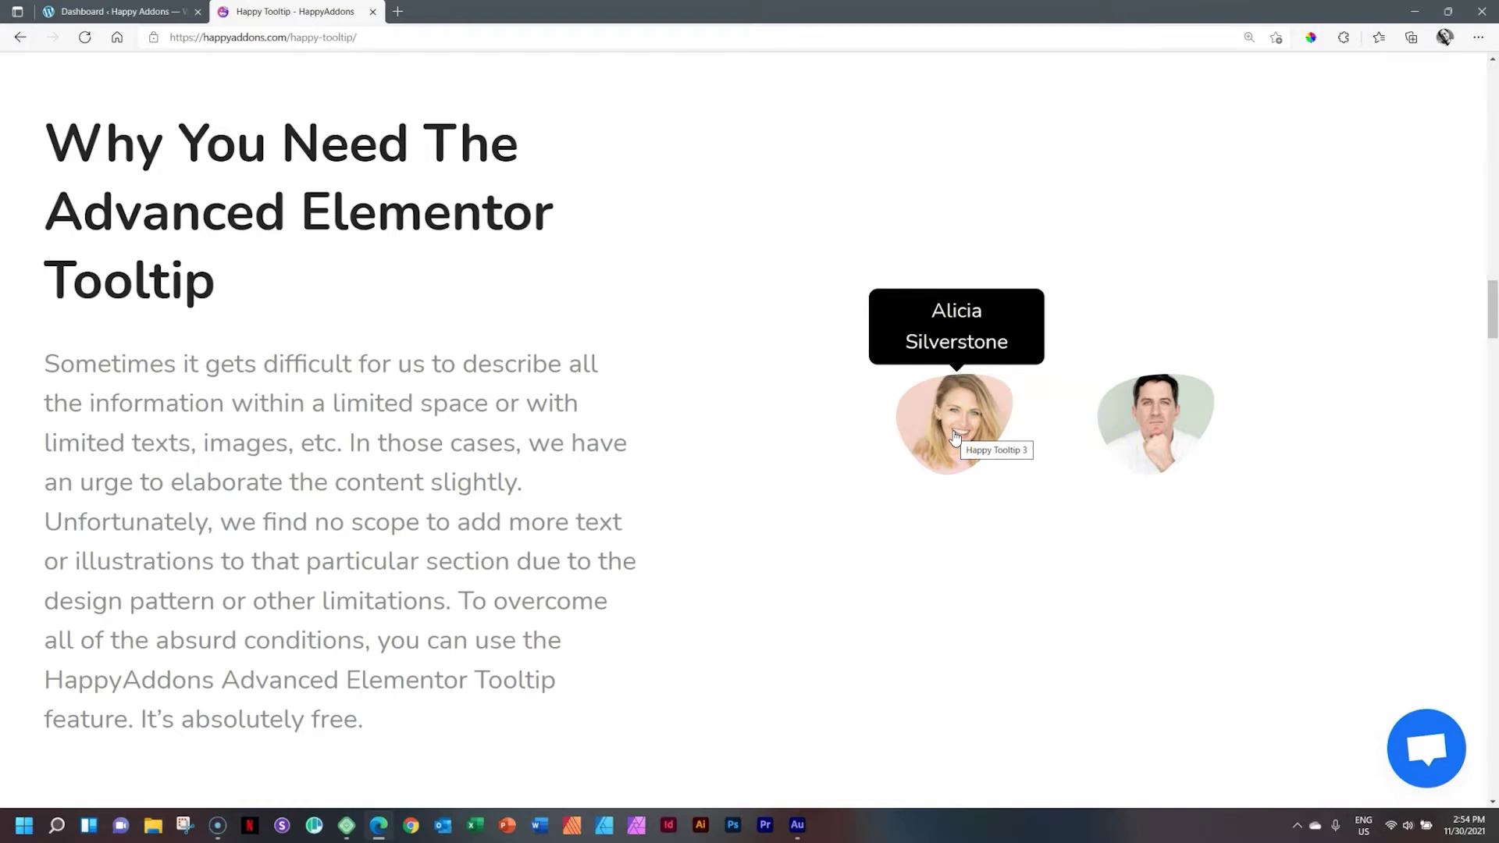
mouse_move(1133, 412)
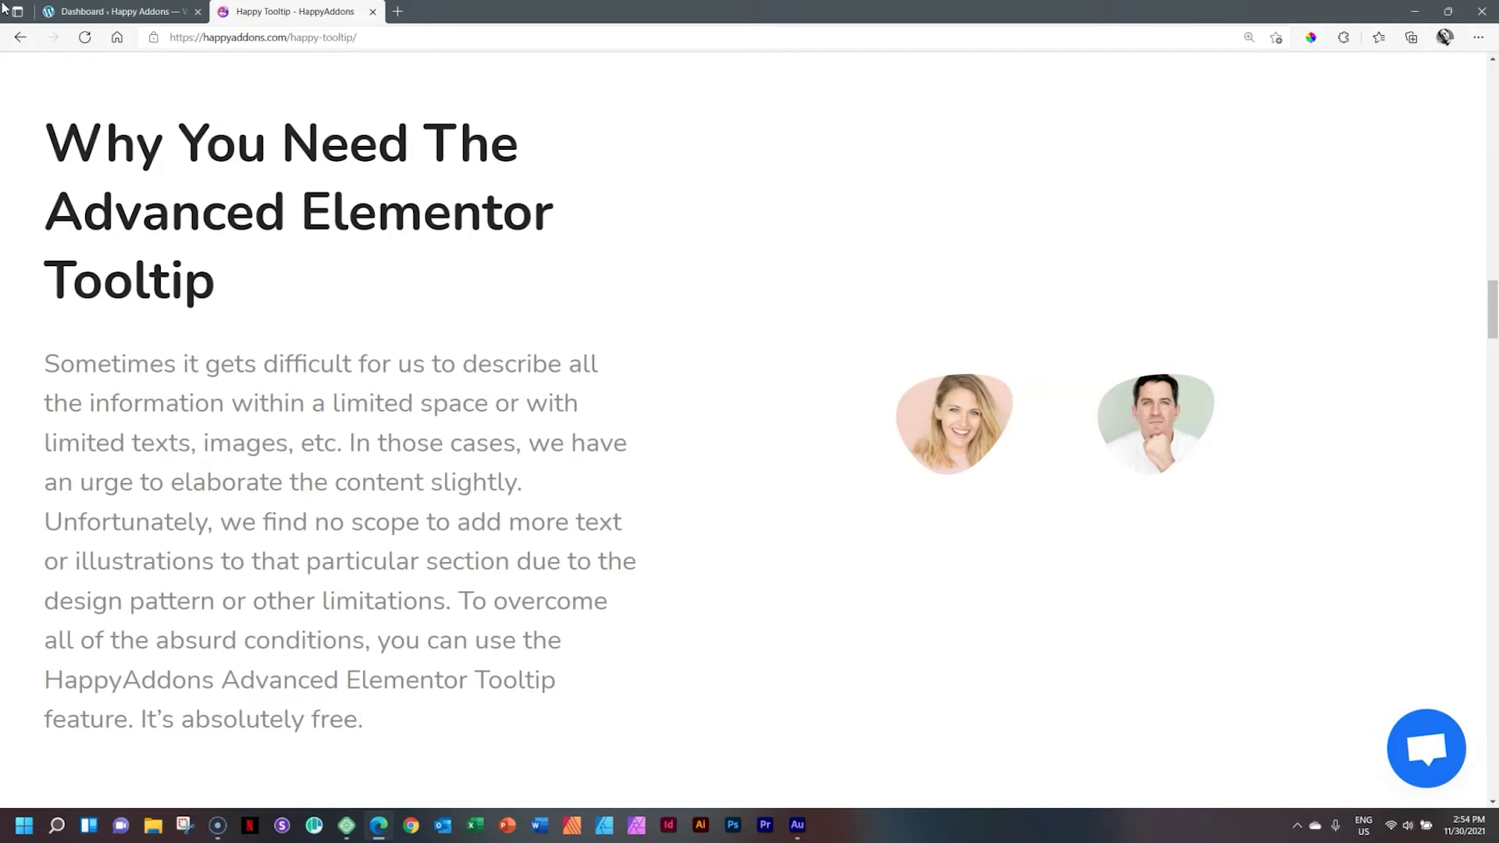
left_click(109, 11)
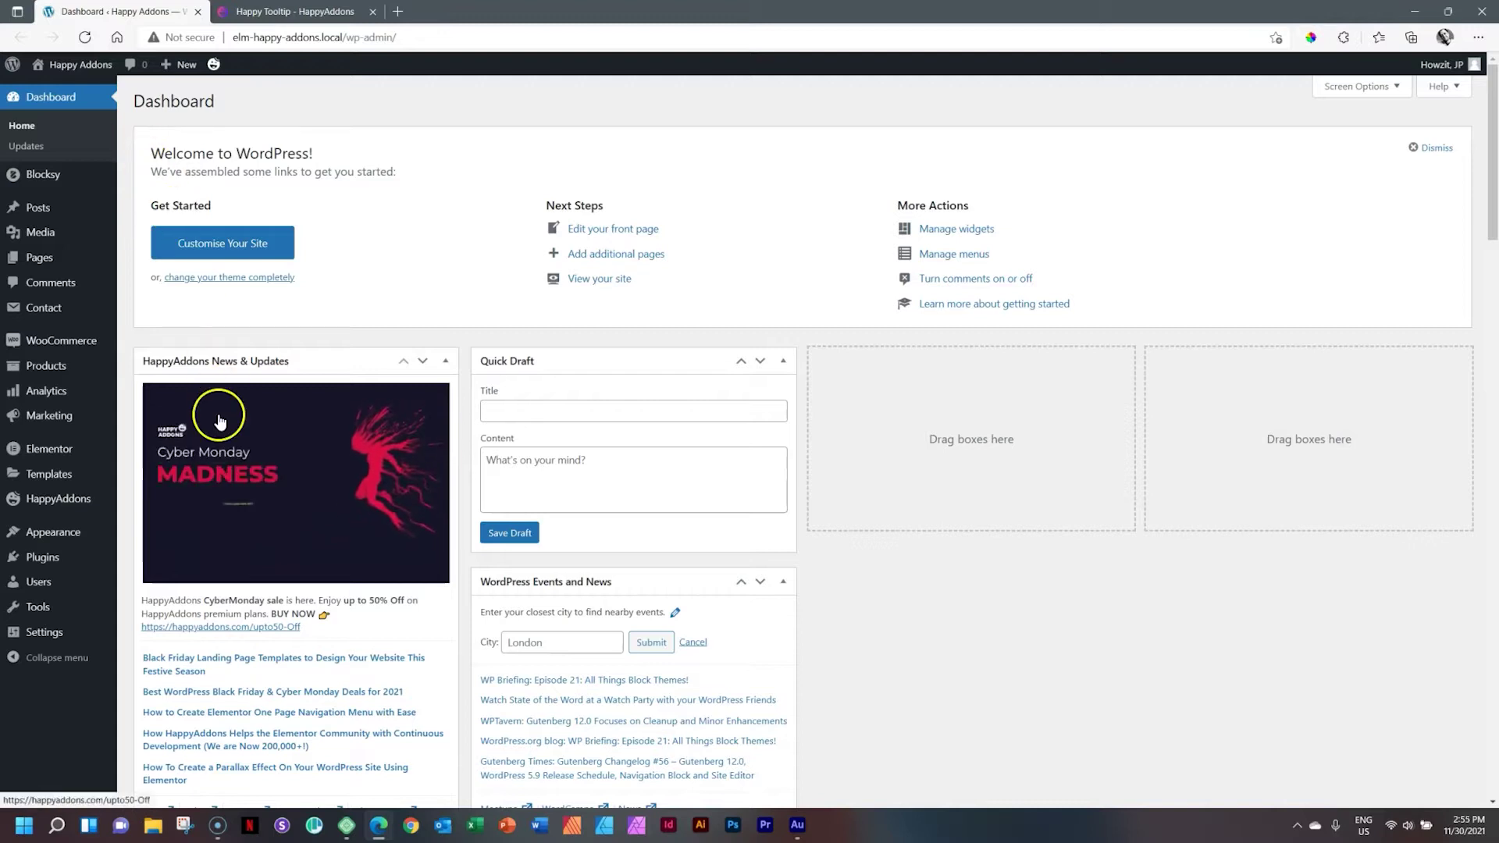
mouse_move(68, 496)
left_click(161, 546)
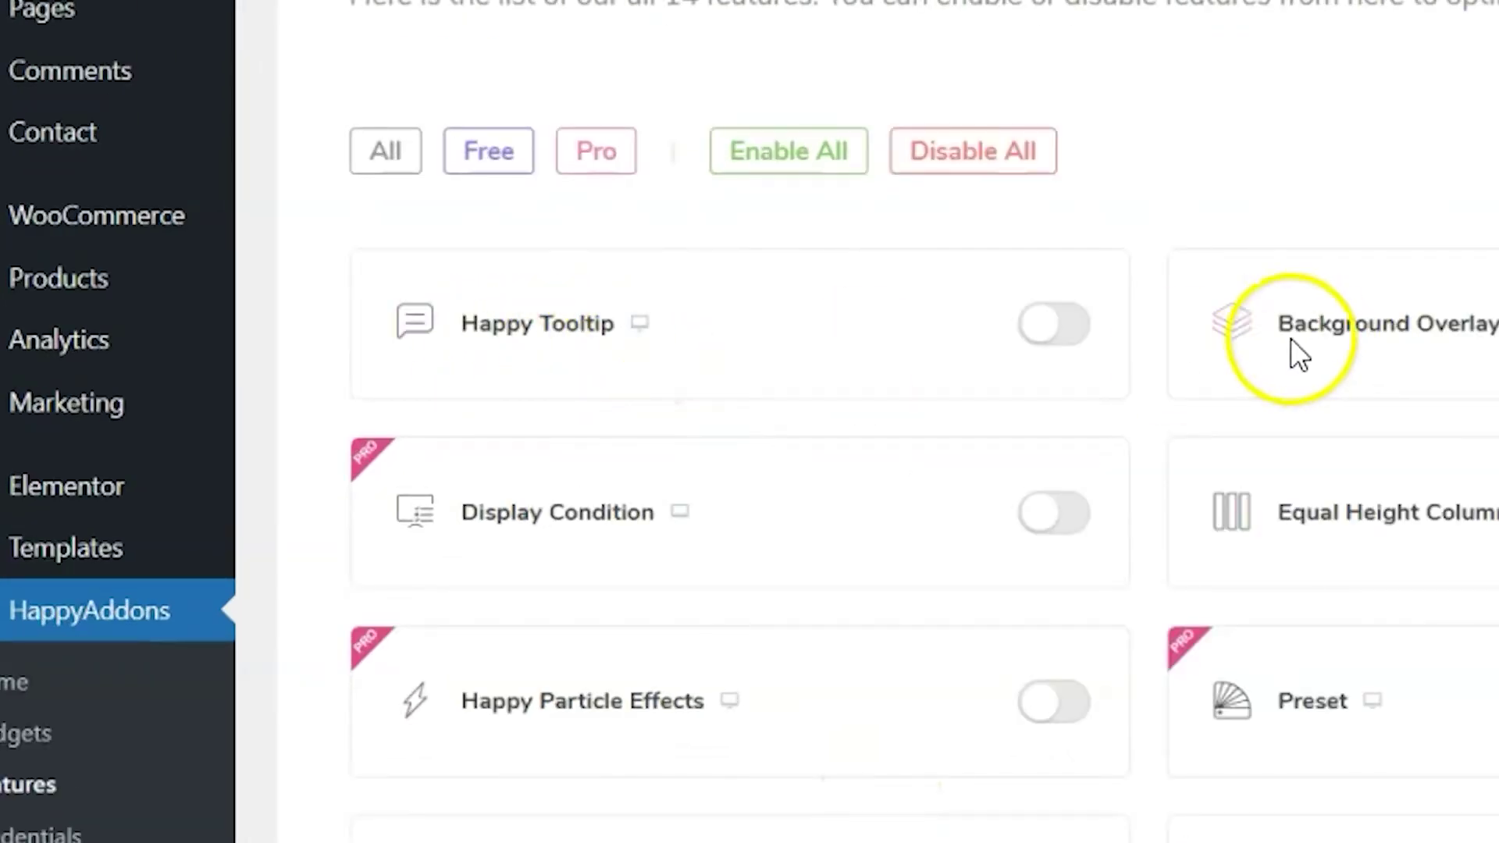
left_click(1064, 334)
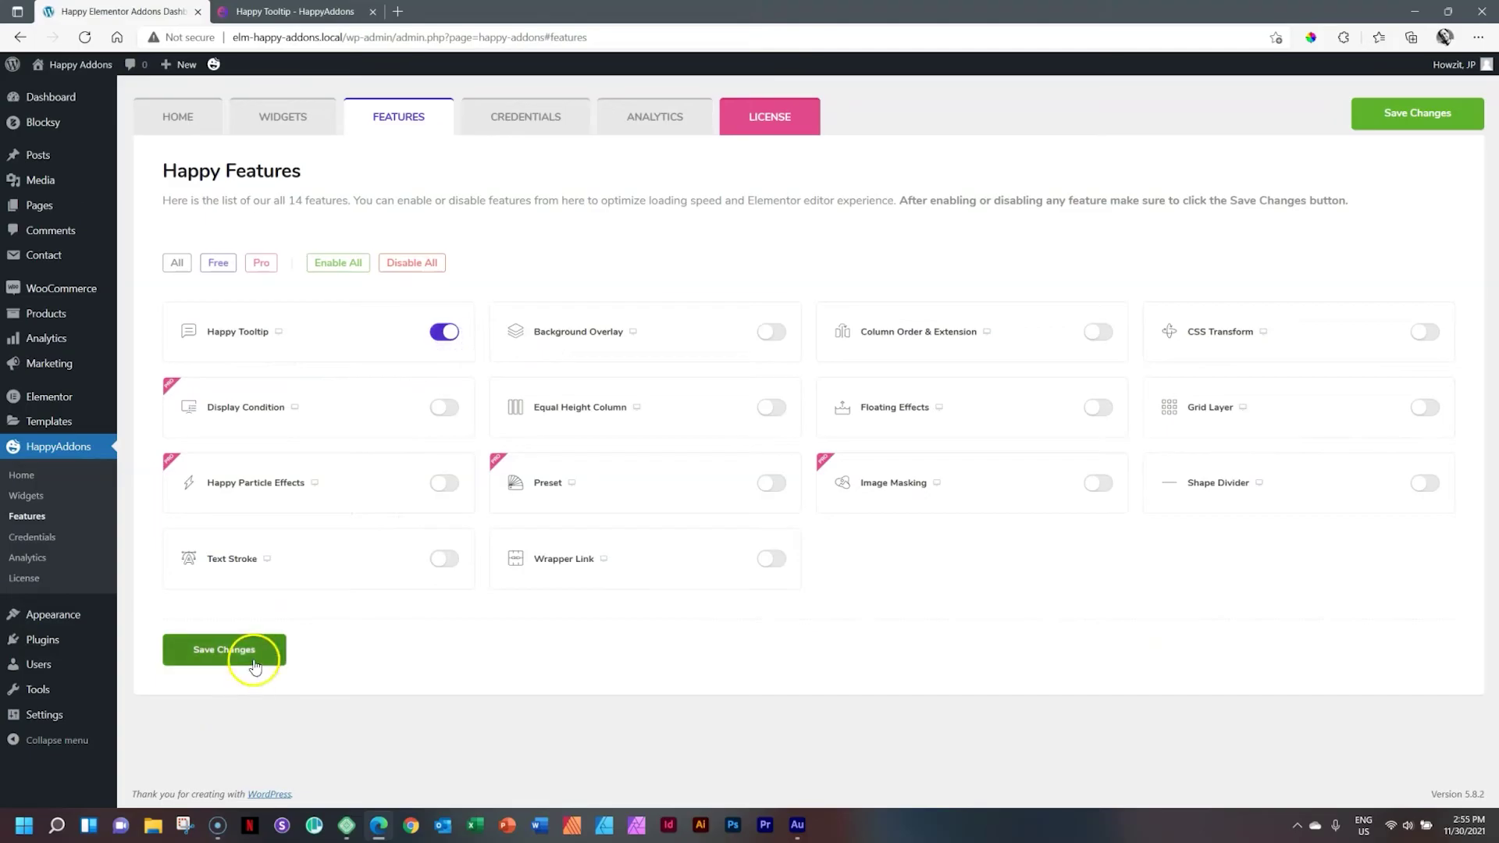
left_click(251, 658)
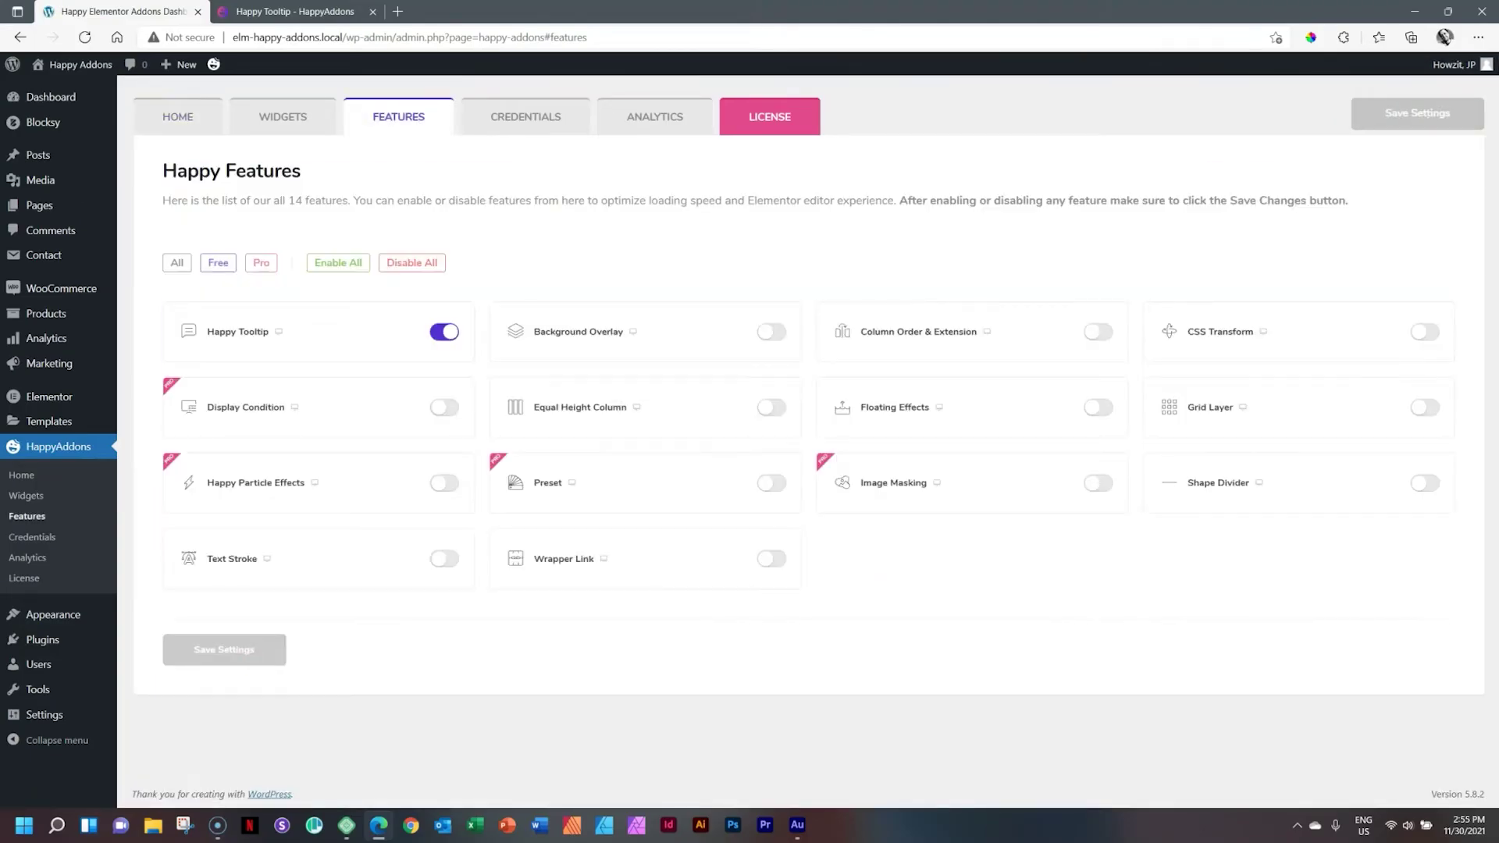
Step: Open the site's About Us page, scroll to Our Amazing Team, and launch Edit with Elementor
left_click(54, 64)
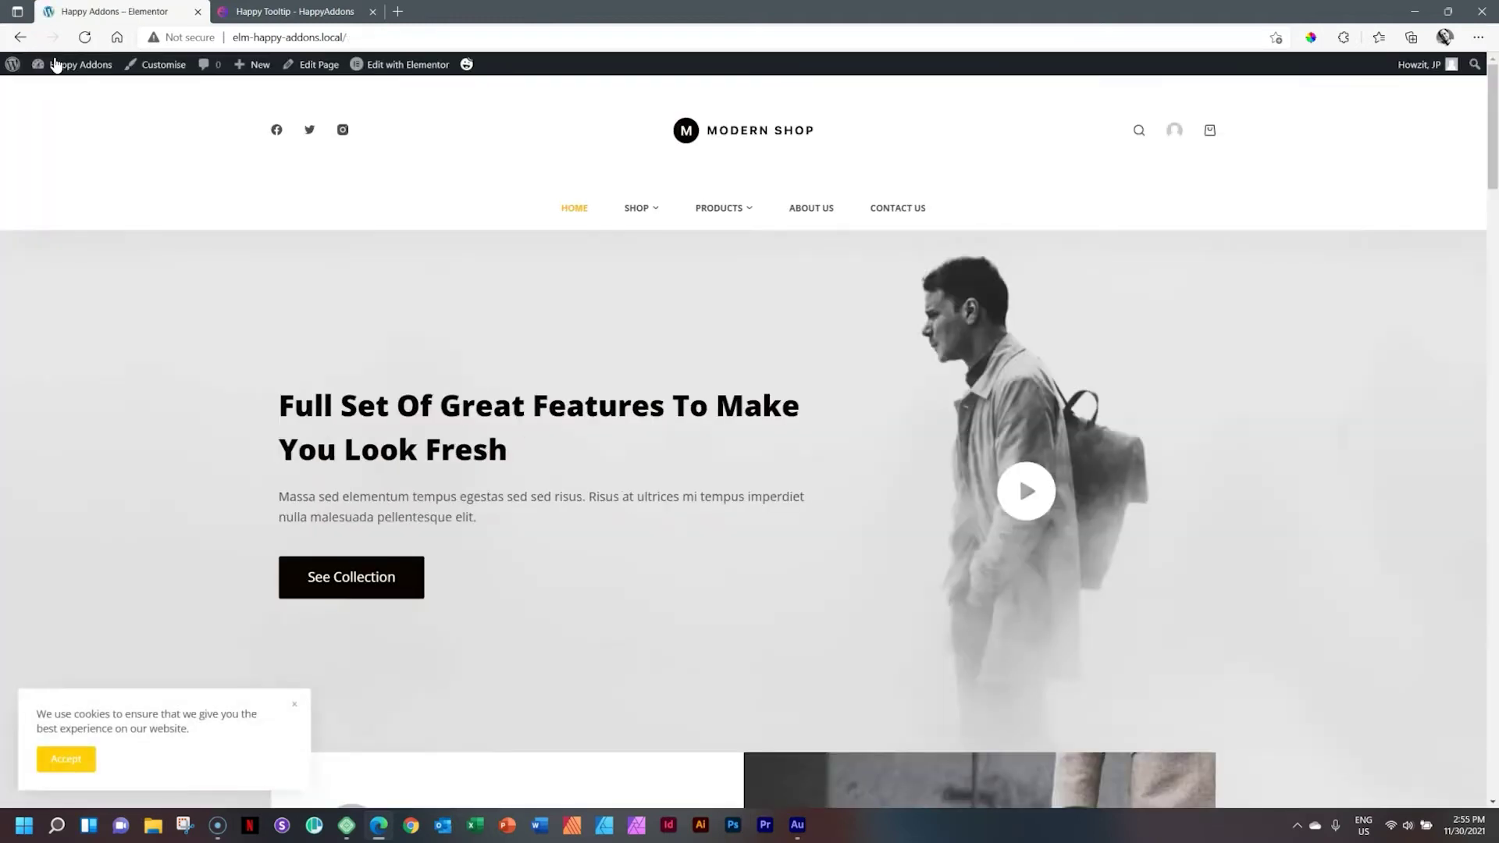
left_click(812, 208)
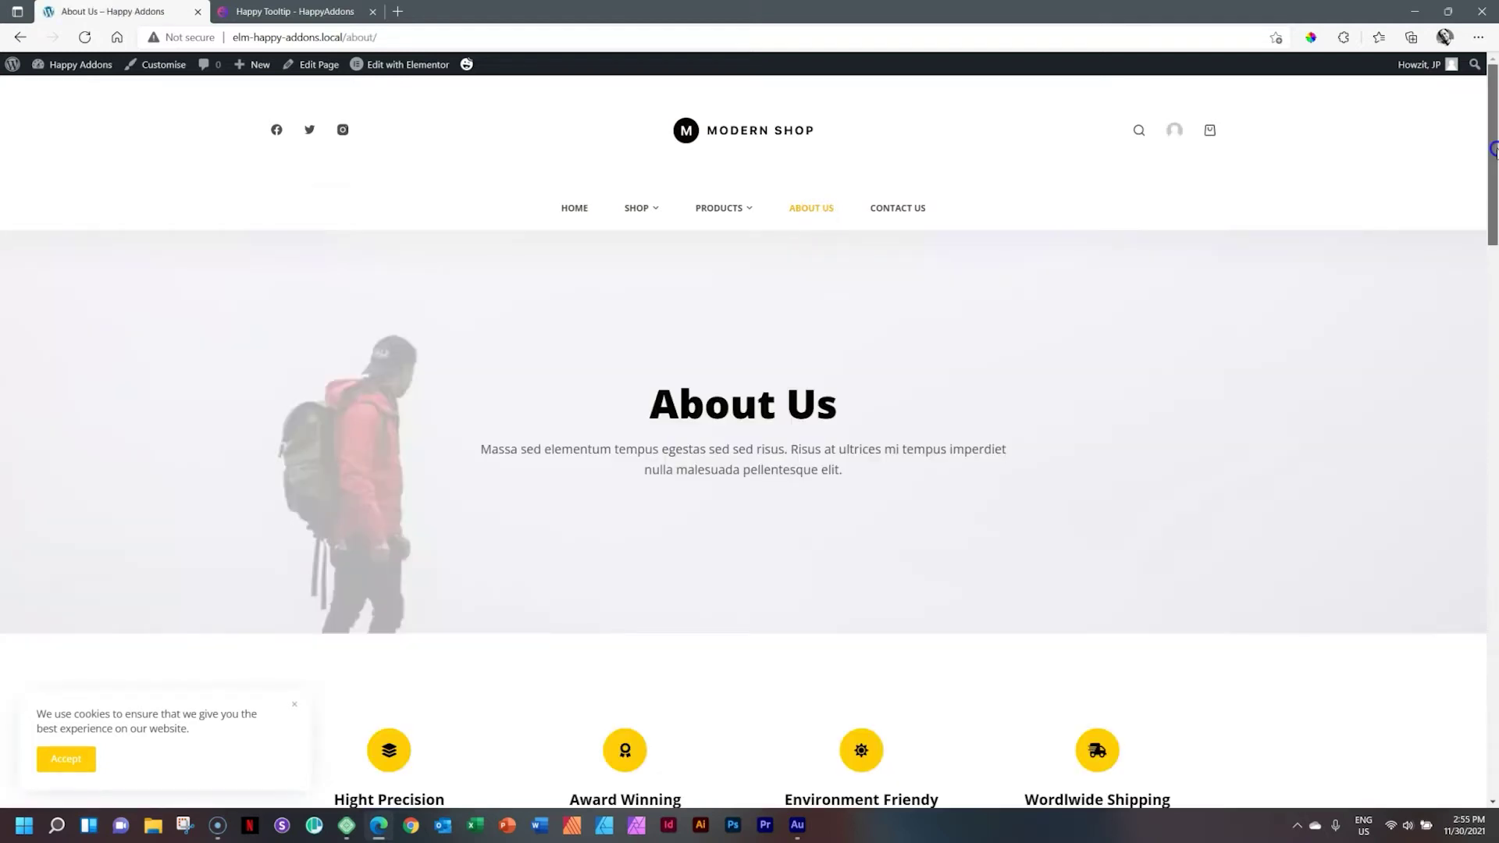
left_click_drag(1493, 149, 1493, 438)
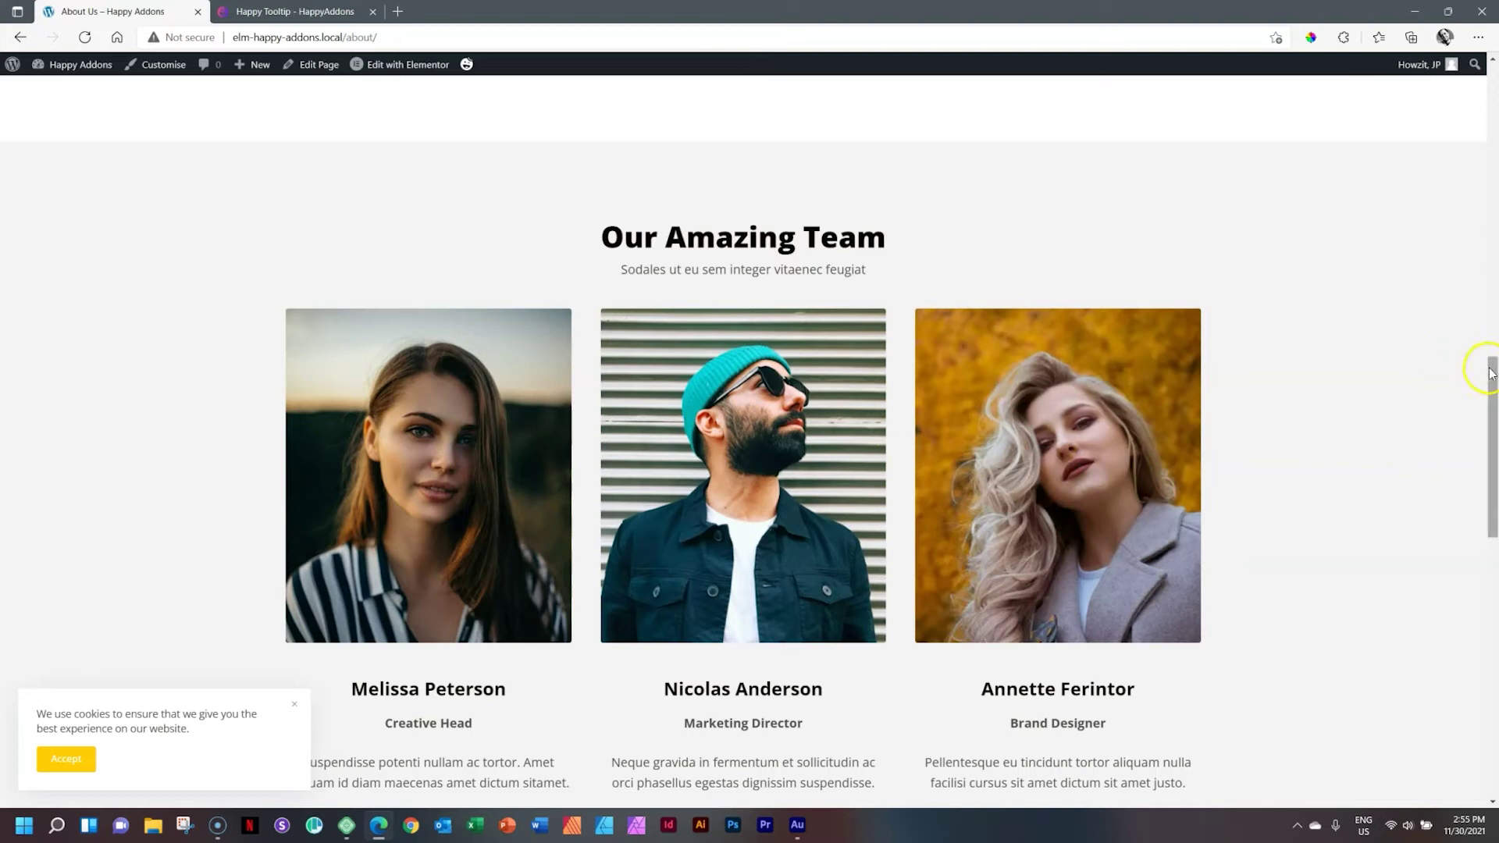
left_click_drag(1492, 373, 1491, 406)
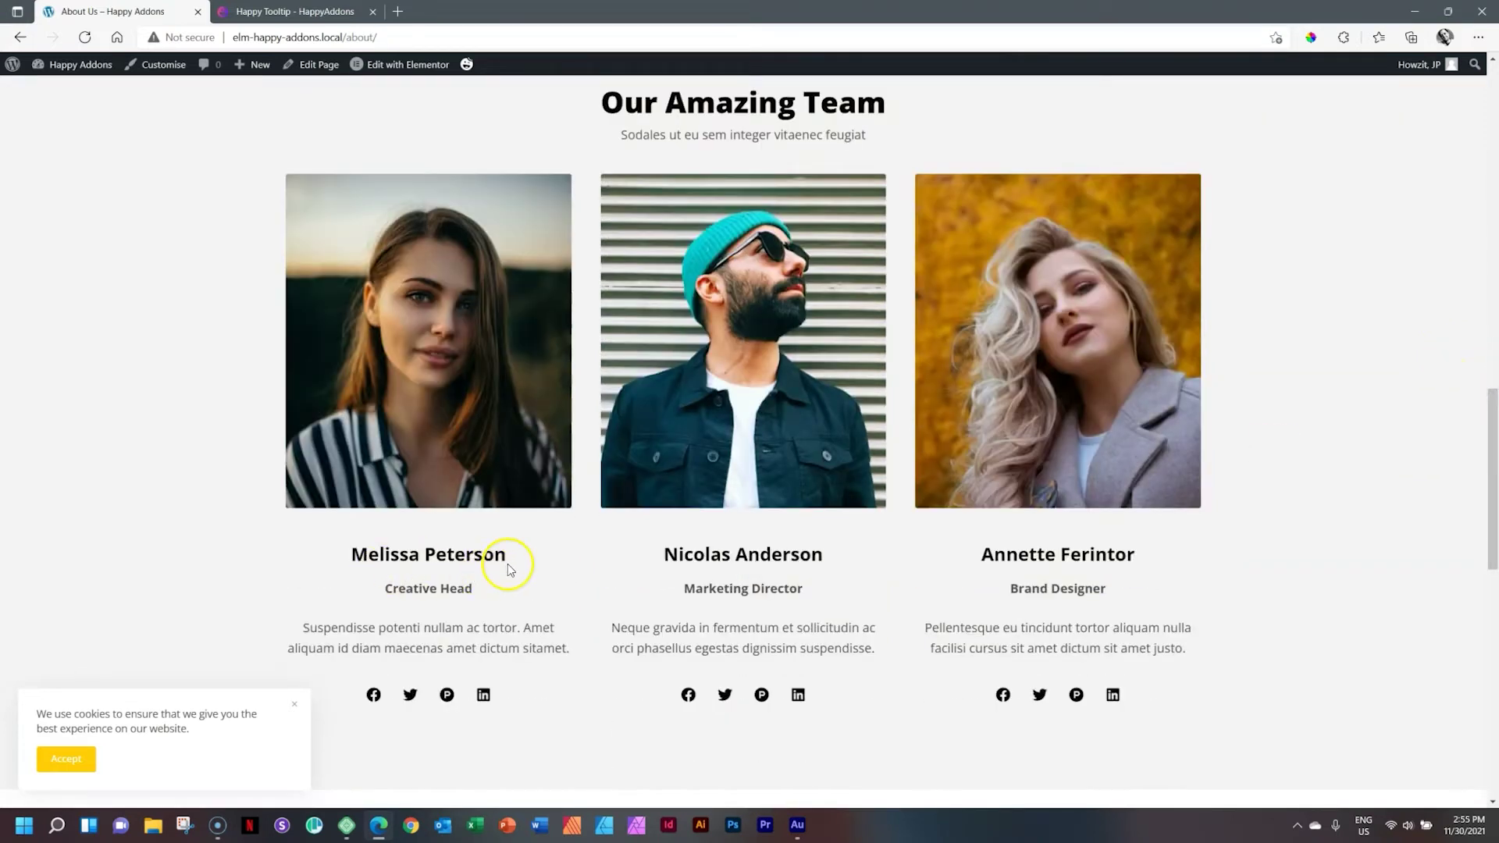
left_click(389, 68)
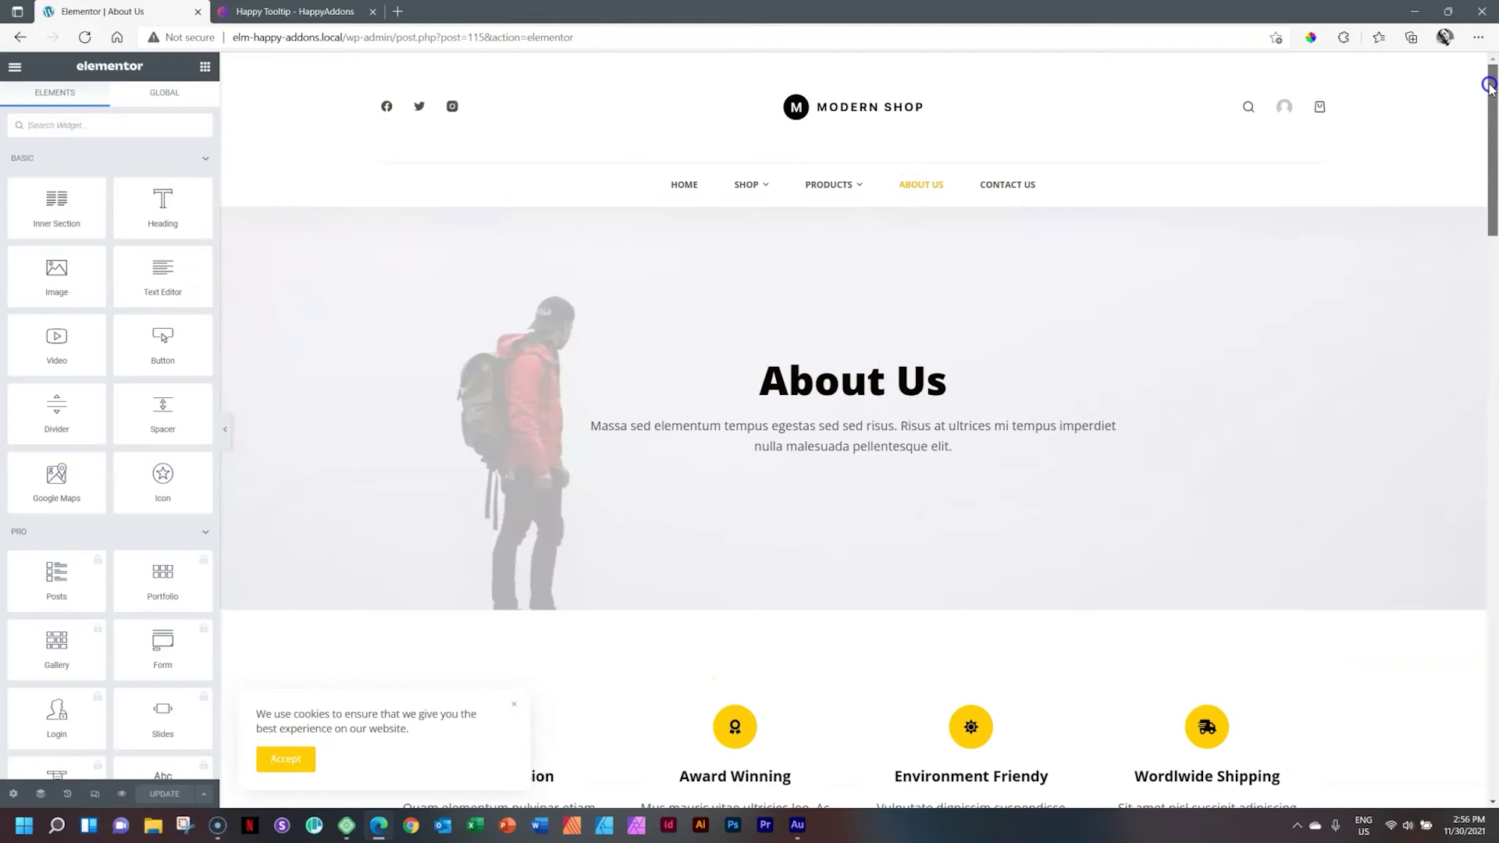
Step: Inspect the Advanced settings of the Hight Precision icon box and a heading, then scroll to the team cards
left_click_drag(1492, 106, 1492, 191)
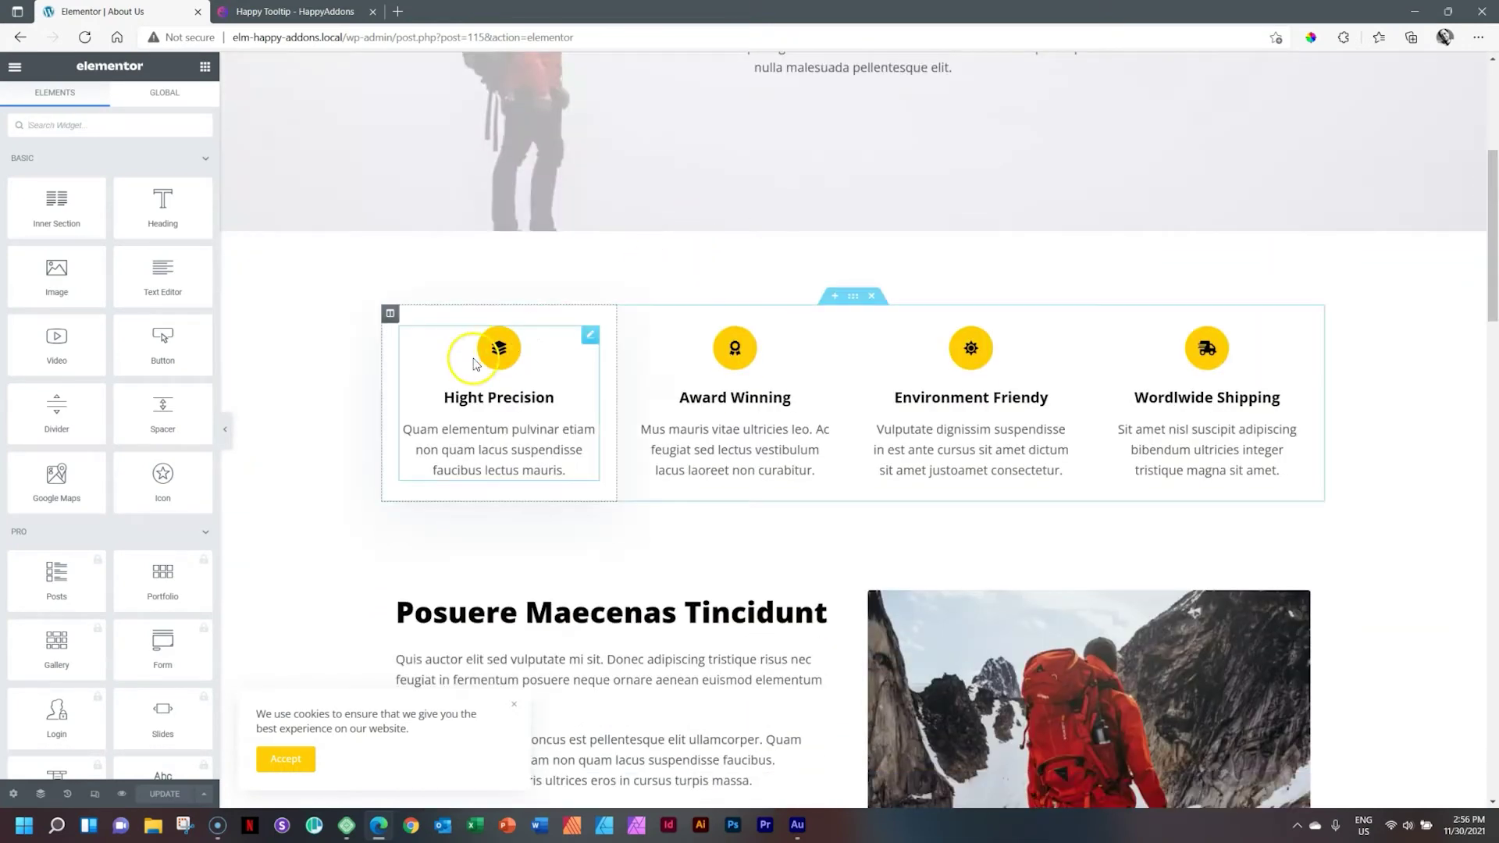
left_click(500, 357)
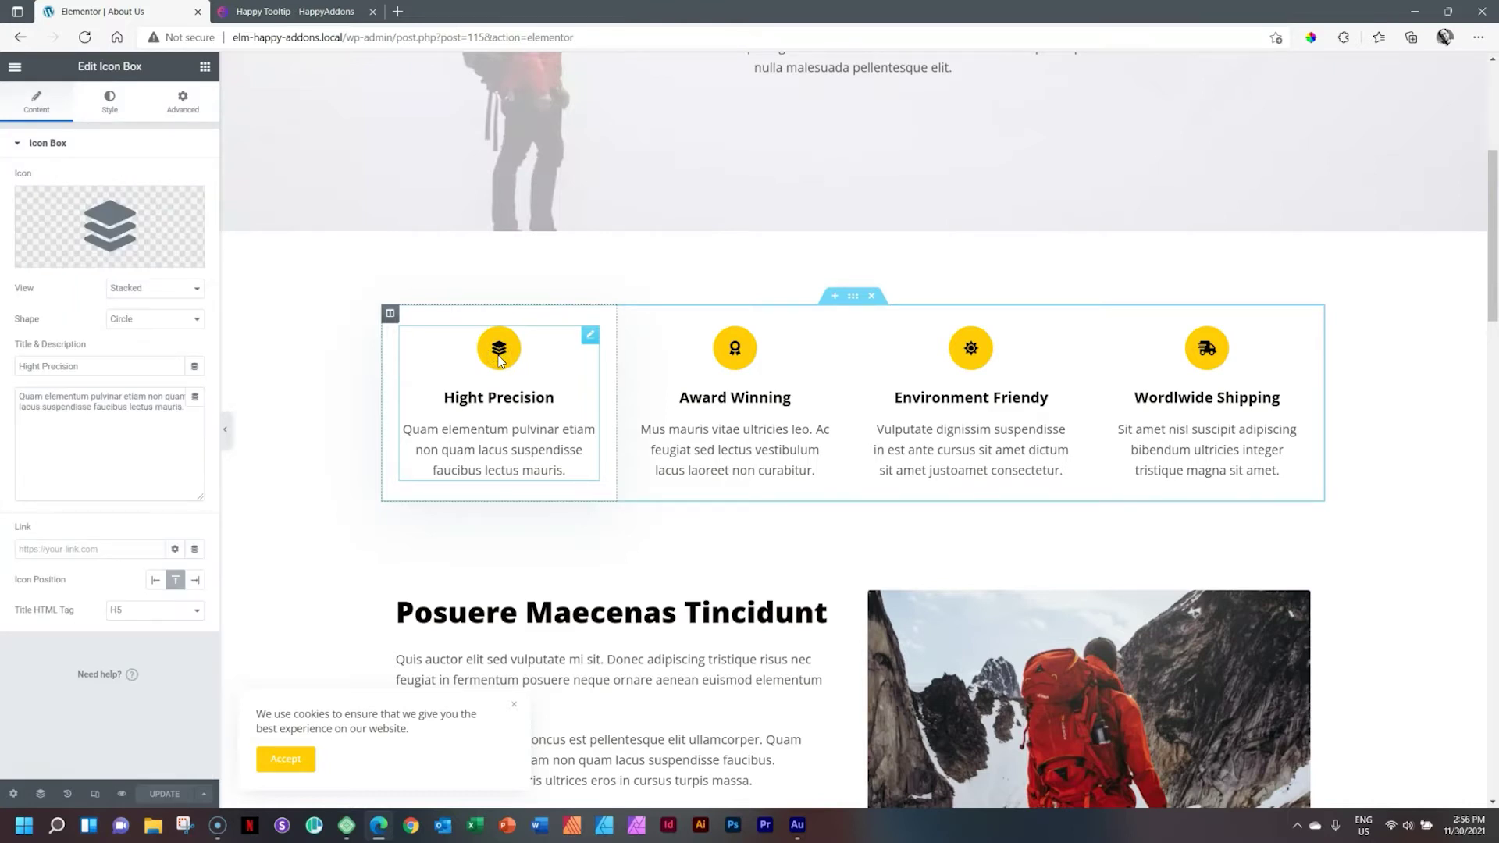
left_click(183, 102)
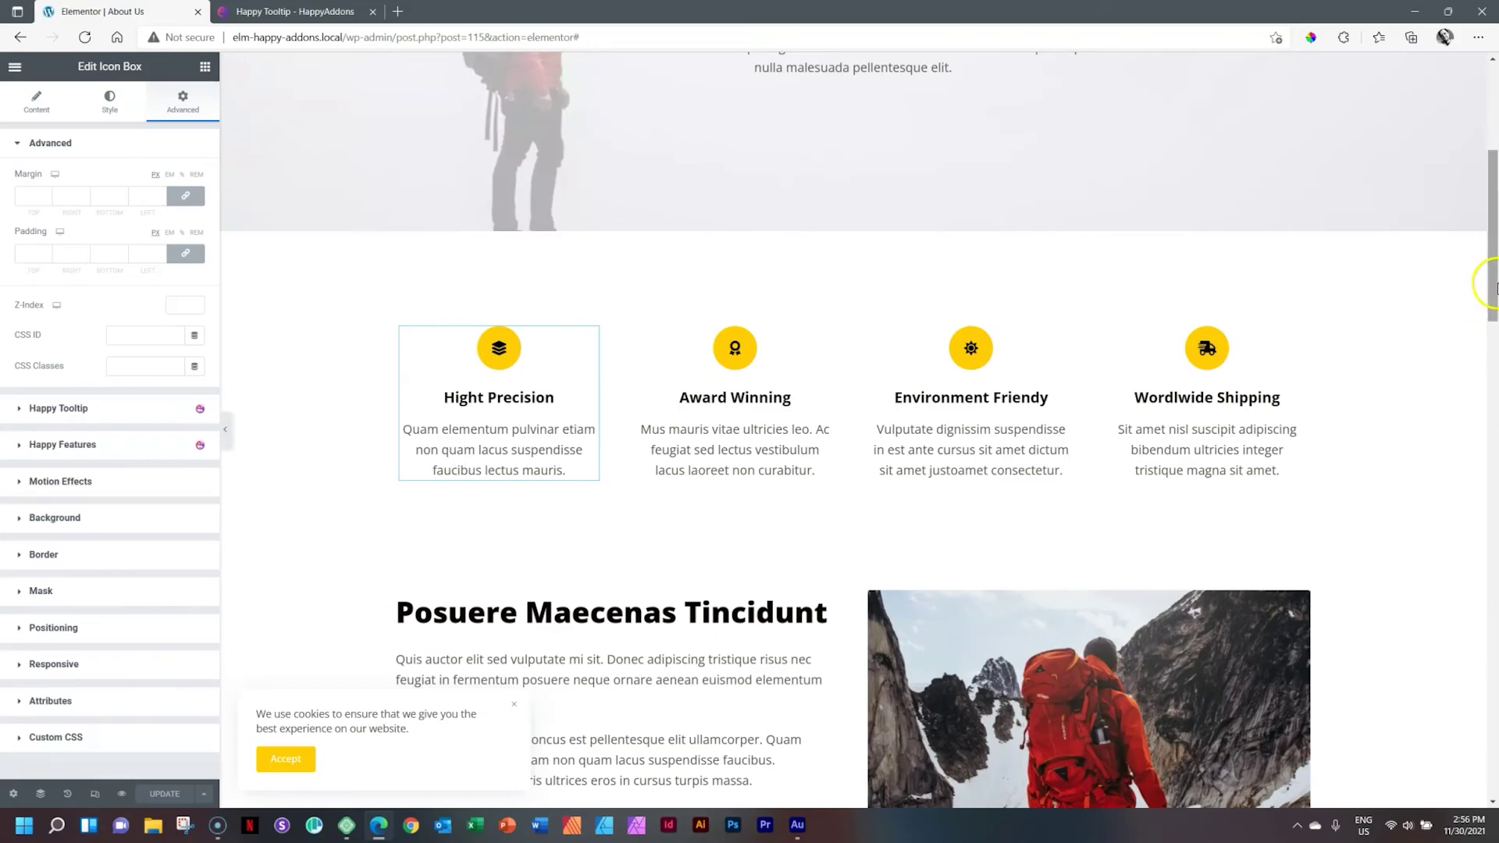
left_click_drag(1490, 278, 1493, 378)
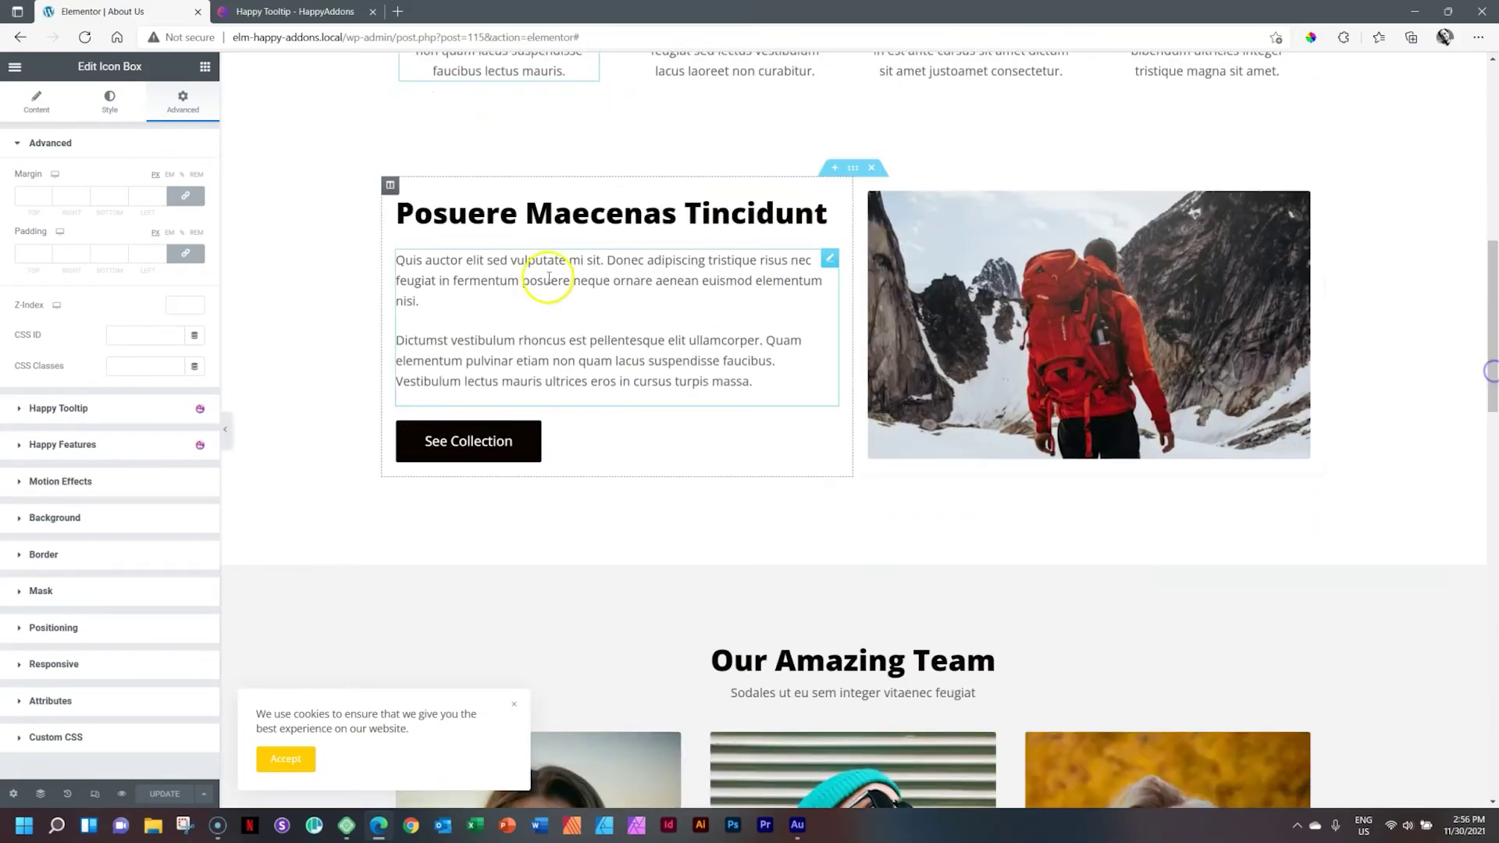
left_click(649, 207)
left_click(183, 102)
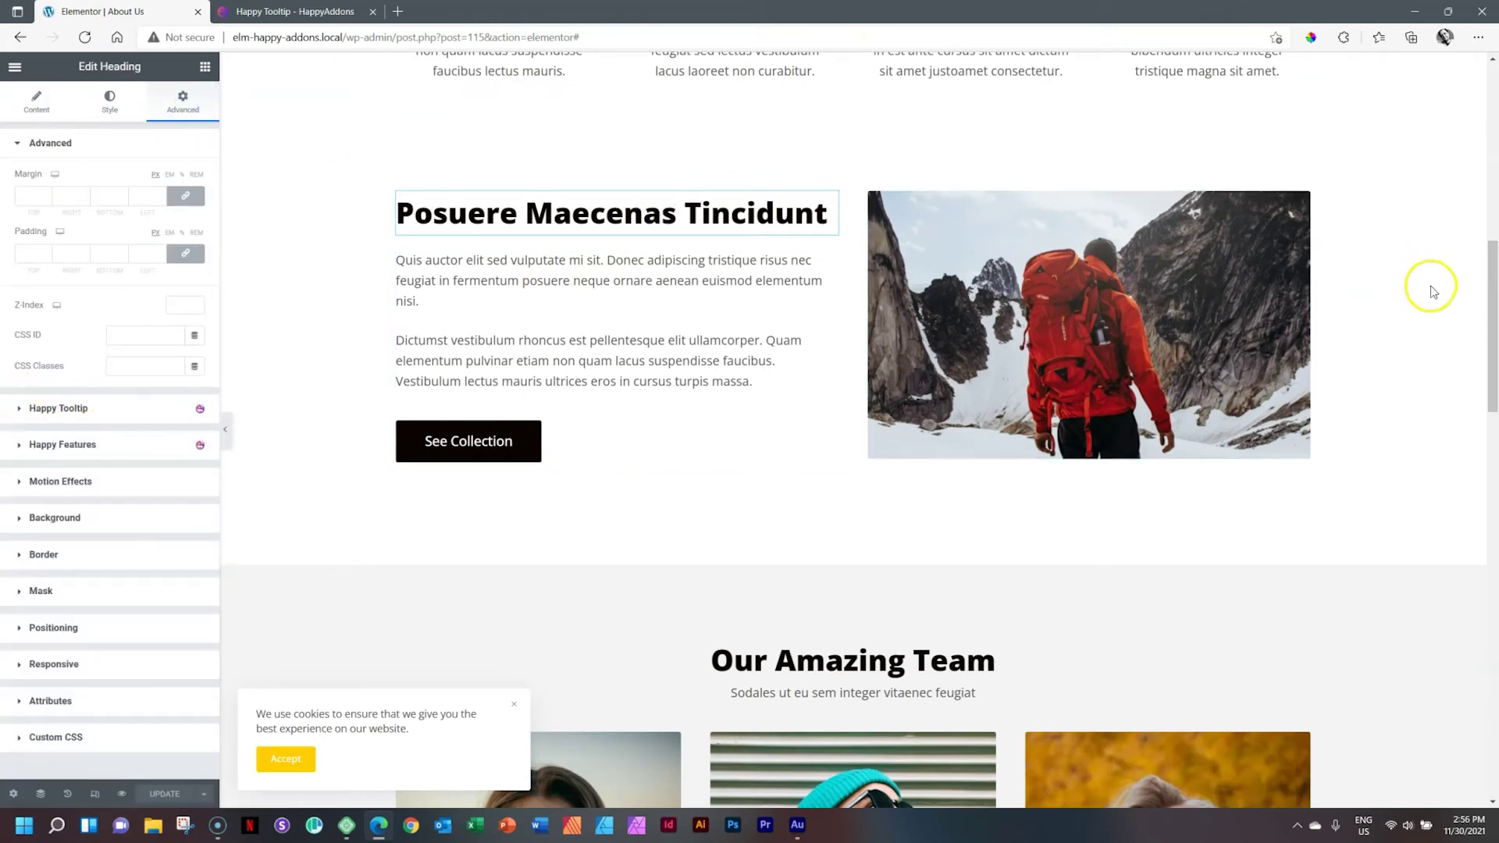
left_click_drag(1492, 275, 1493, 396)
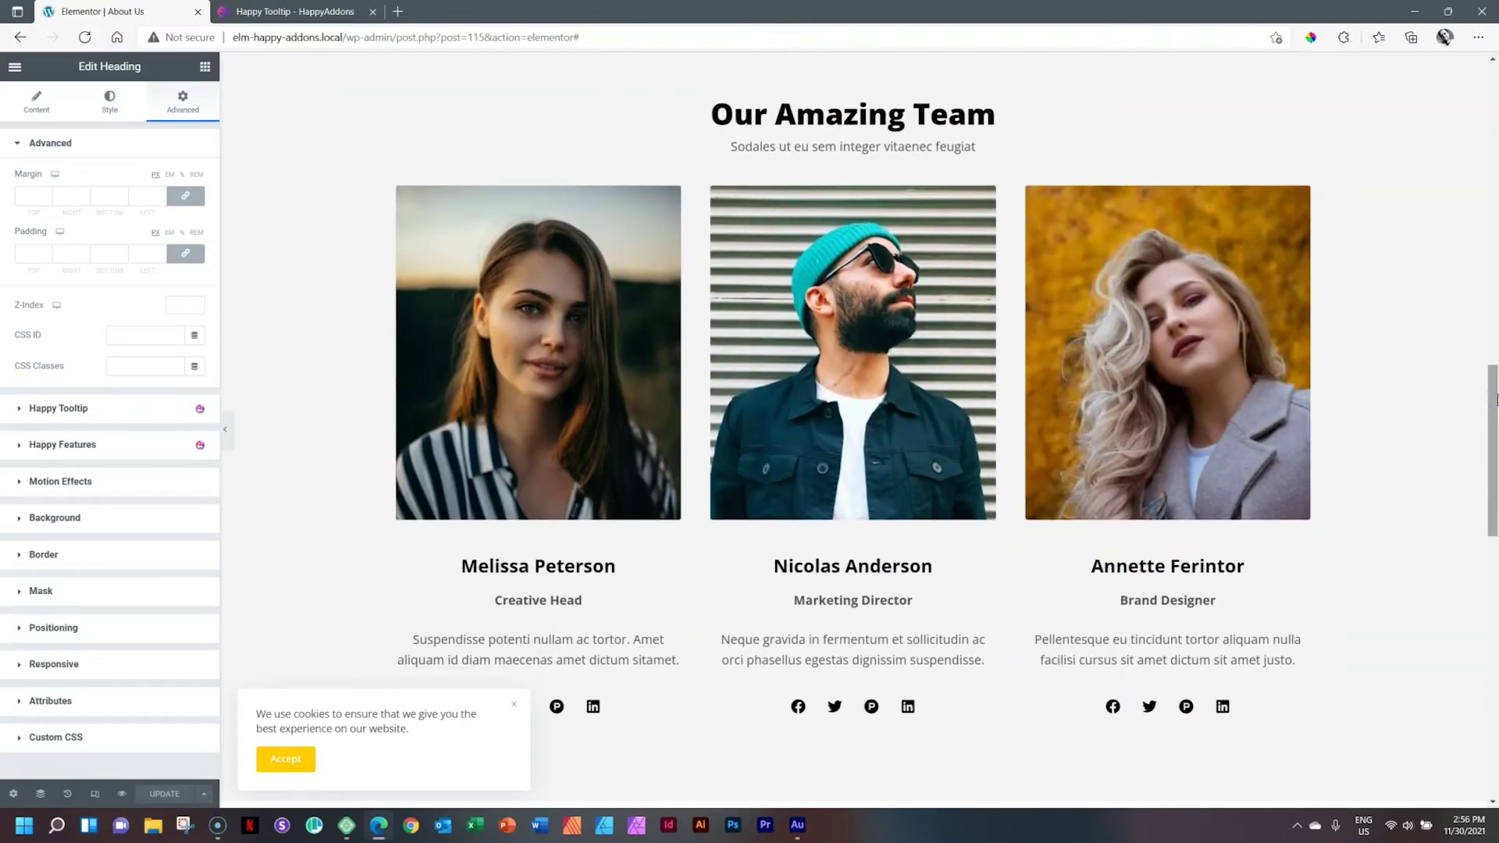
mouse_move(525, 349)
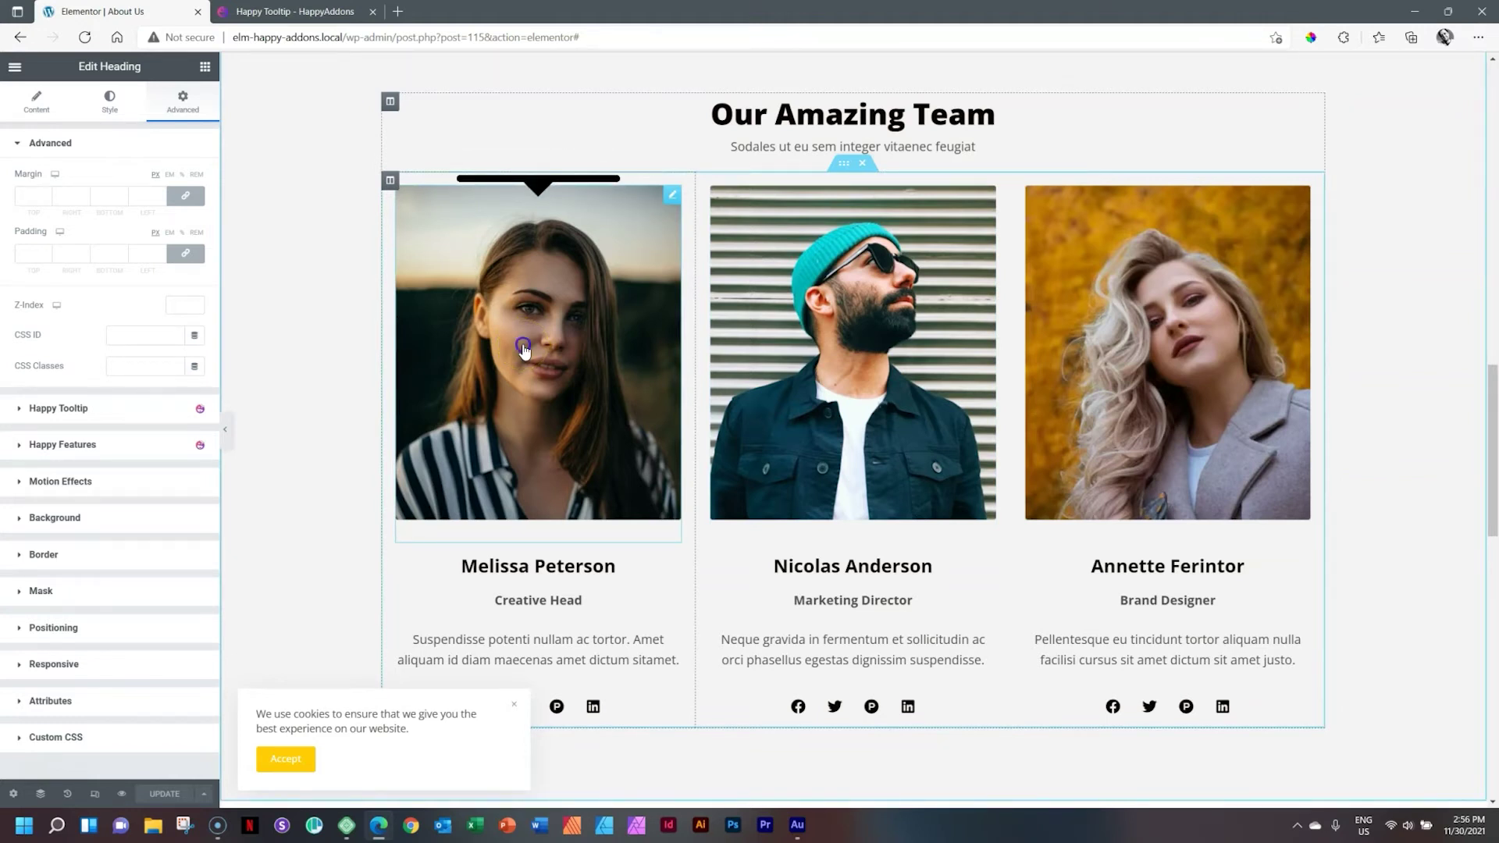
Step: Turn on Enable Happy Tooltip in the first team photo's Advanced tab and start entering its Content
left_click(524, 350)
left_click(183, 101)
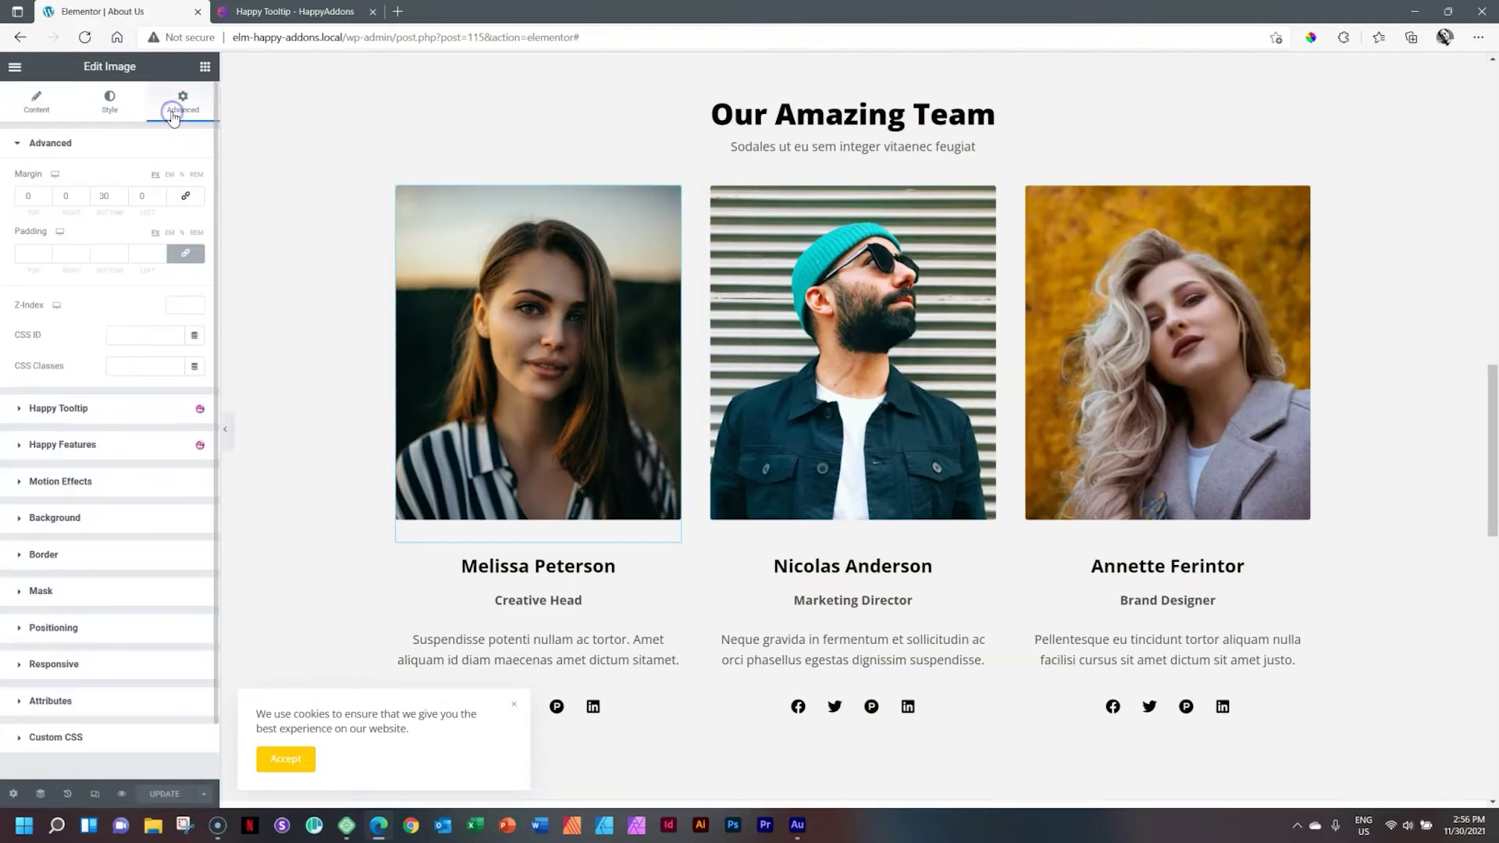
left_click(74, 409)
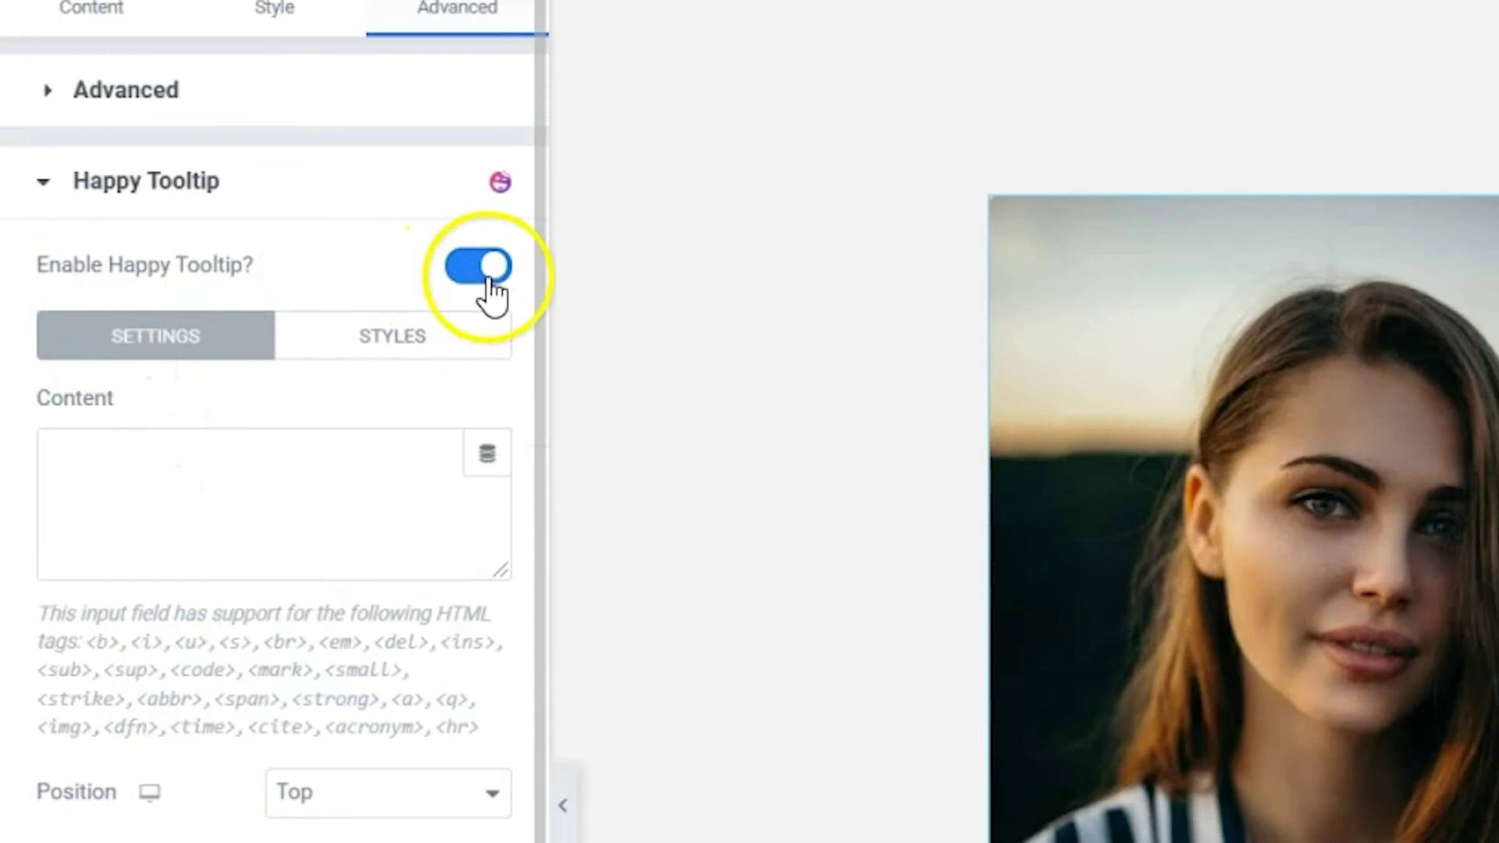
left_click(487, 283)
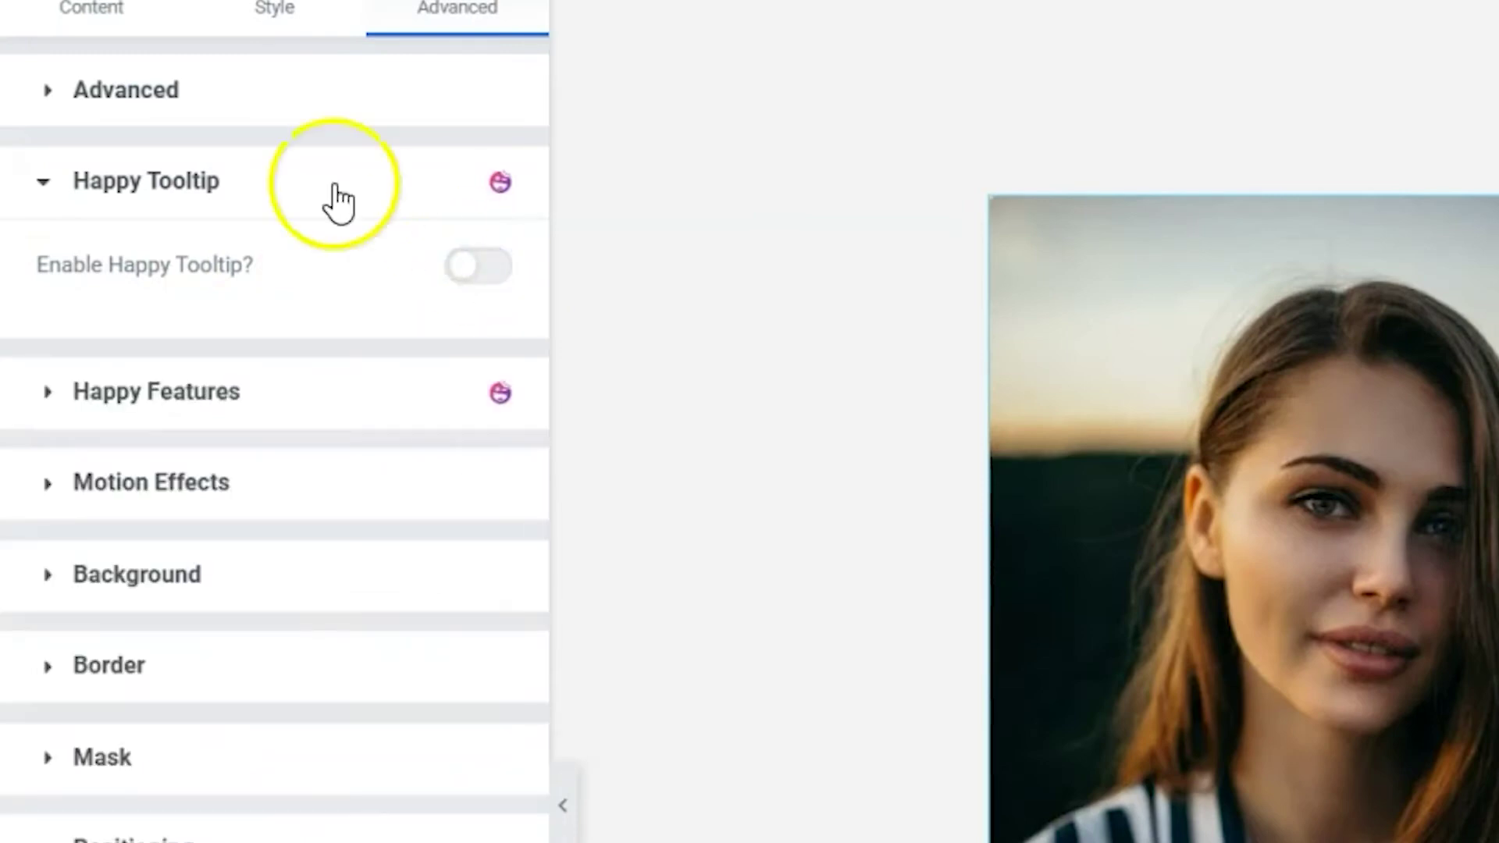
left_click(477, 283)
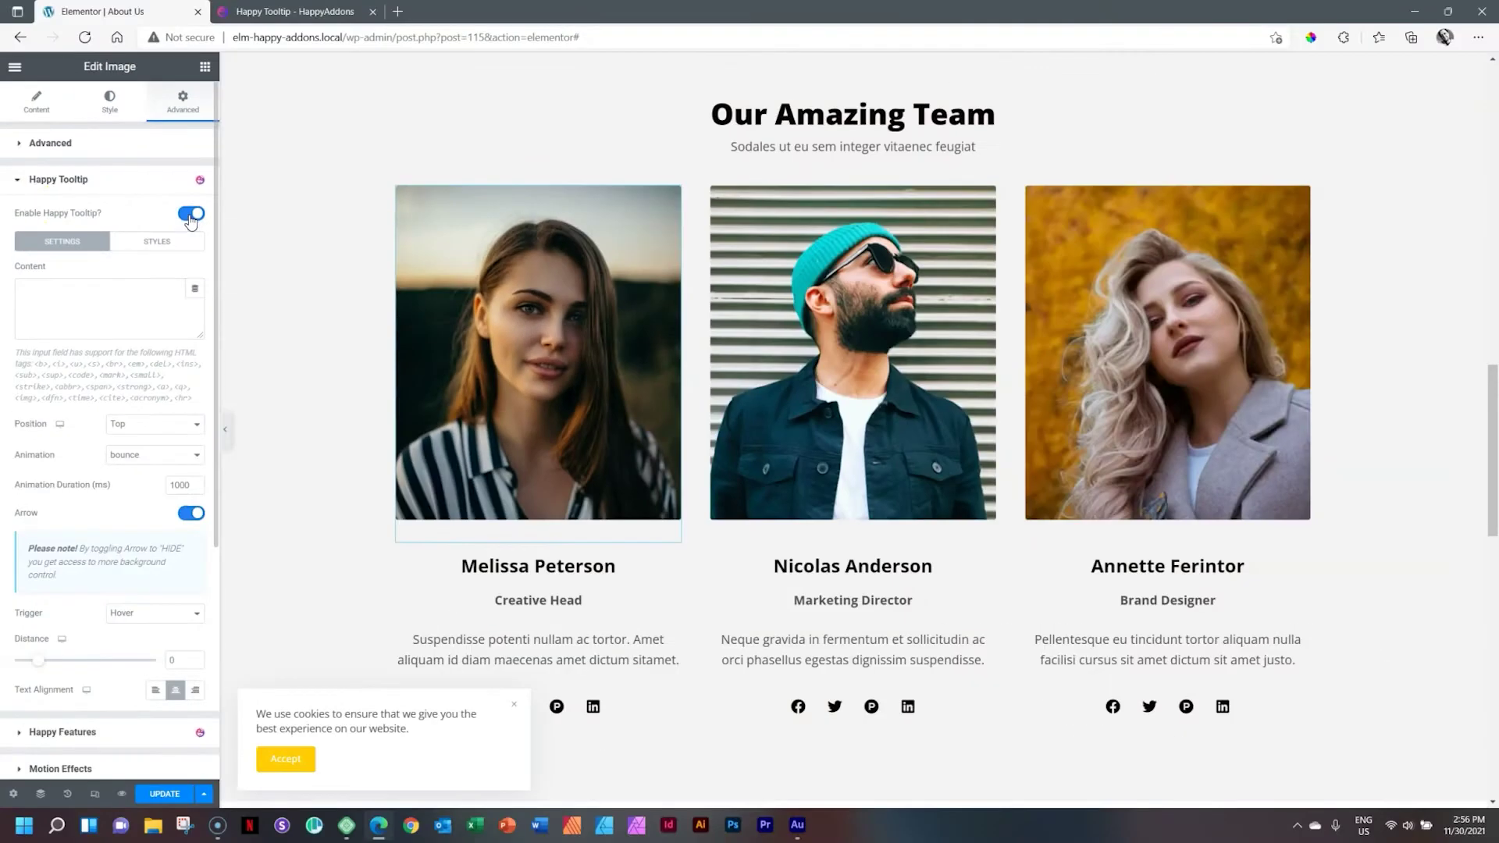
left_click(87, 287)
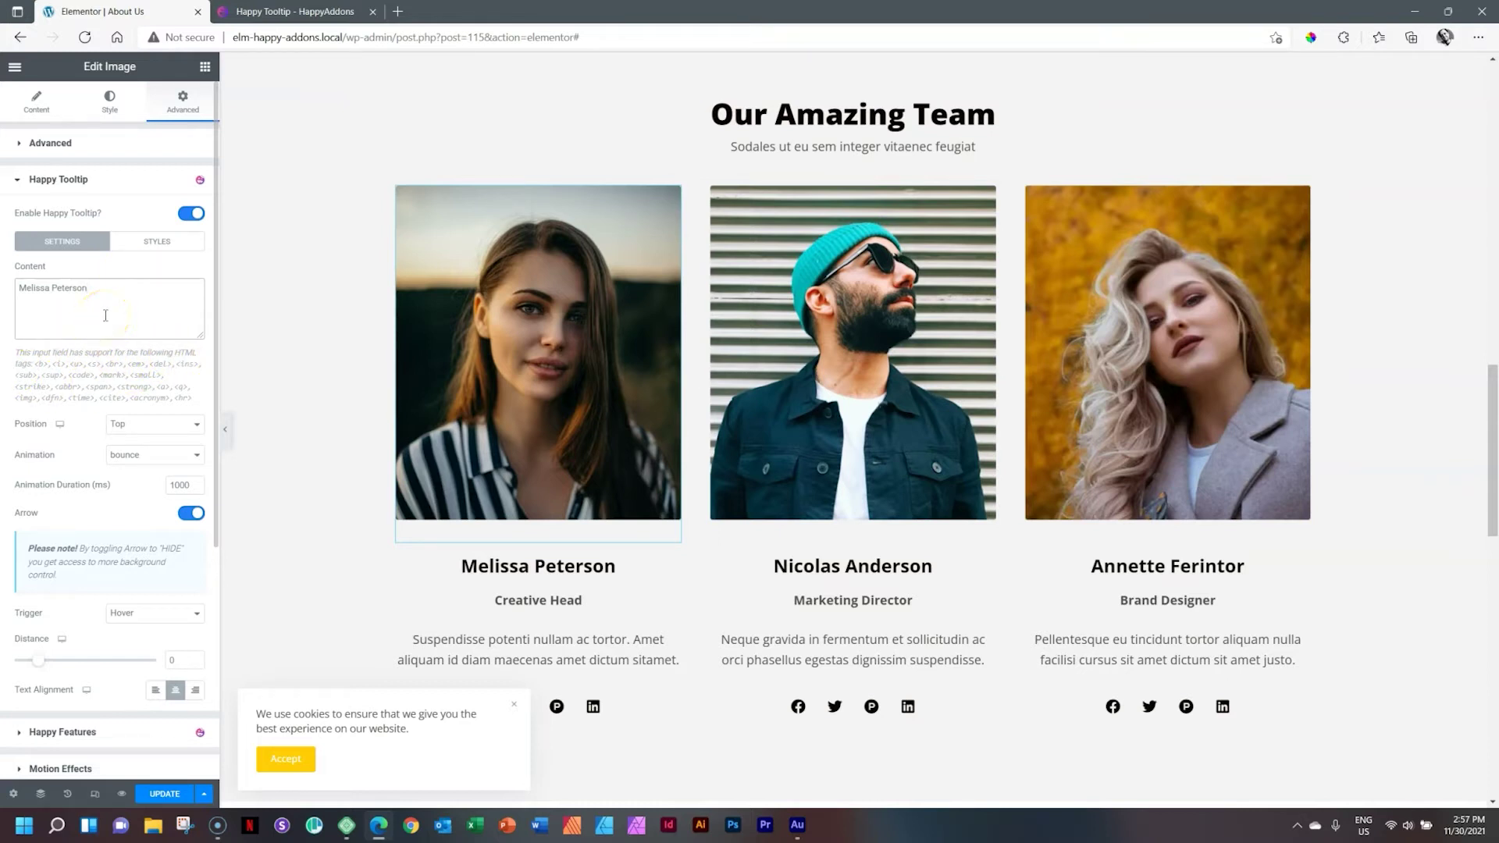
Step: In the tooltip styles, adjust the bubble width and shrink the arrow size to about 10 px
left_click(153, 241)
mouse_move(509, 274)
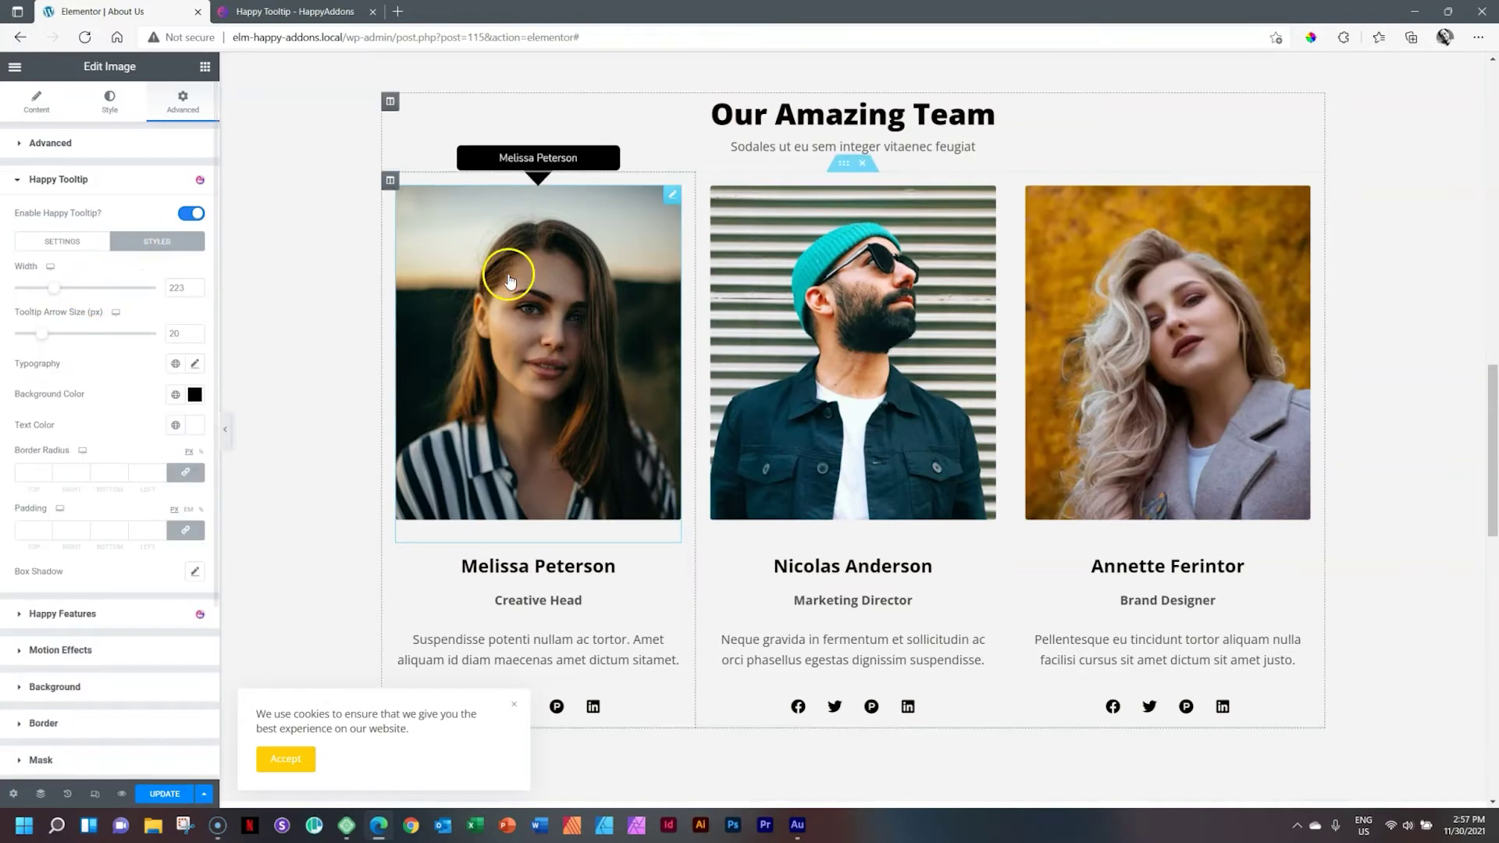
mouse_move(53, 288)
left_mouse_down()
mouse_move(31, 288)
mouse_move(49, 288)
left_mouse_up()
mouse_move(565, 317)
mouse_move(468, 306)
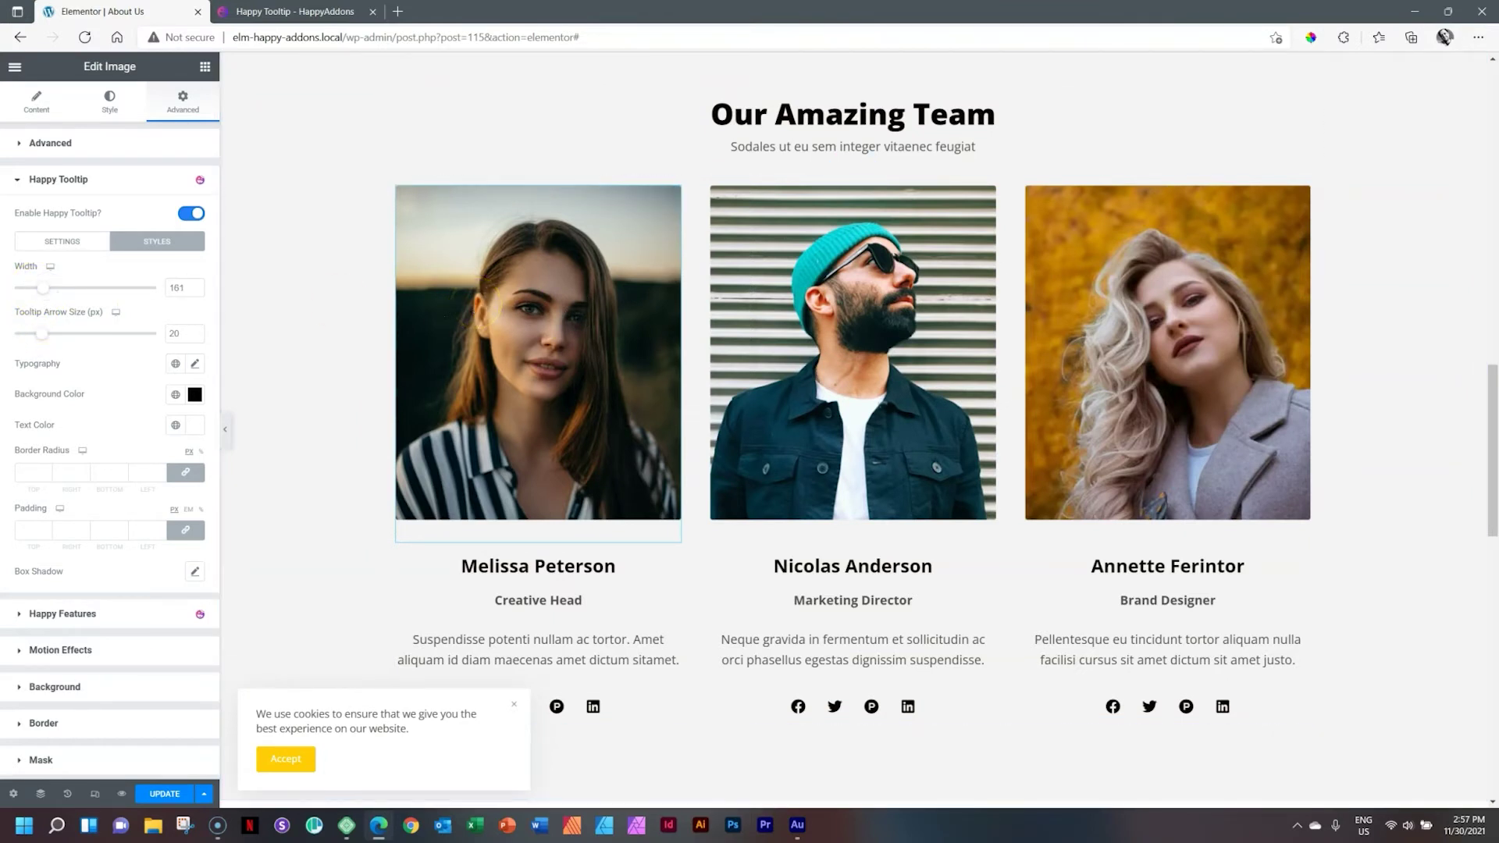
left_click_drag(41, 334, 26, 337)
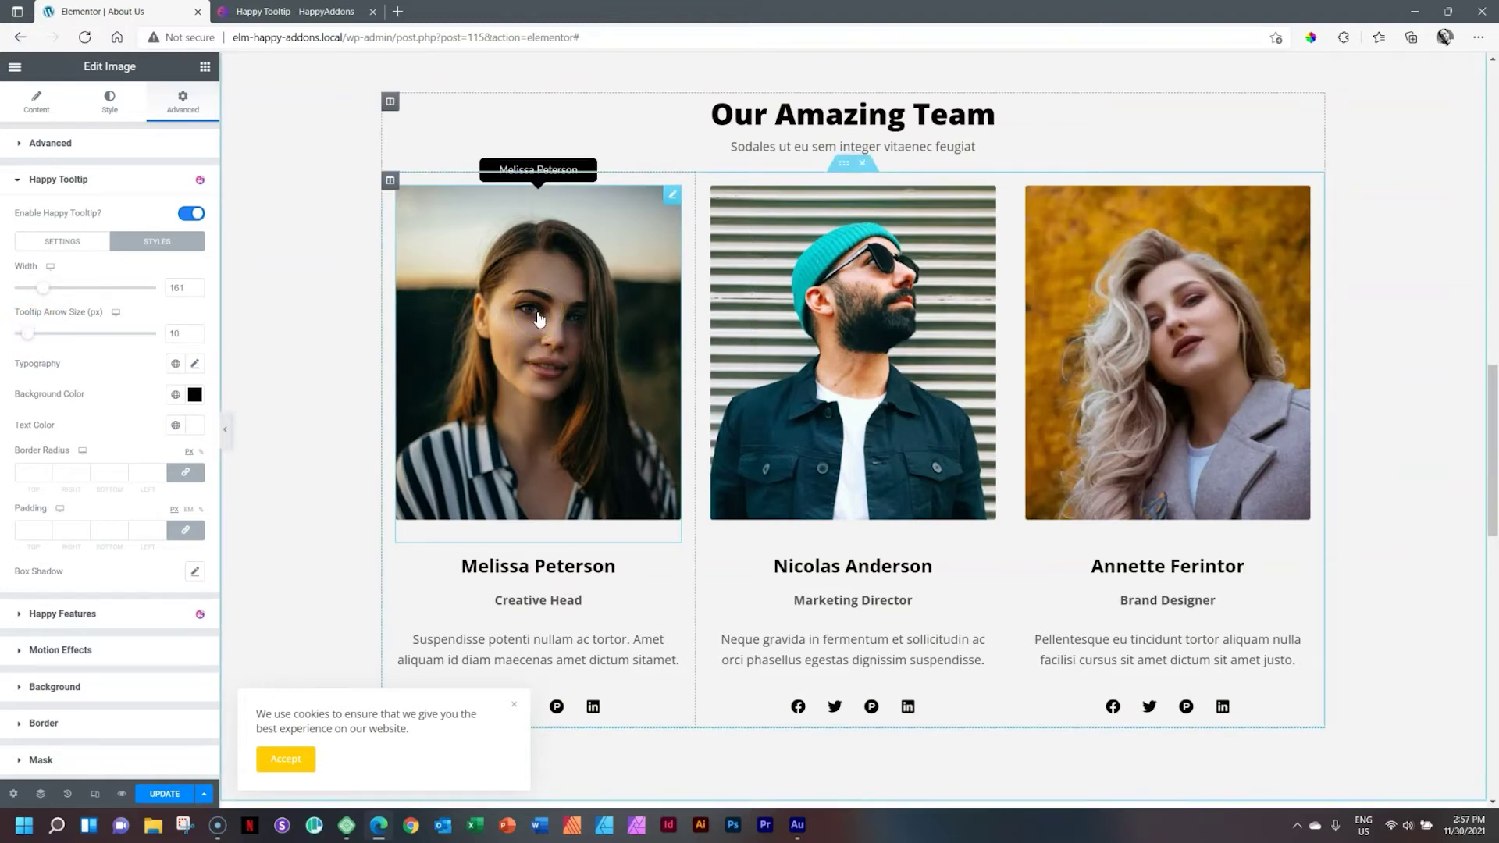
Step: Give the tooltip a red #F35656 background colour
left_click(195, 365)
left_click(195, 367)
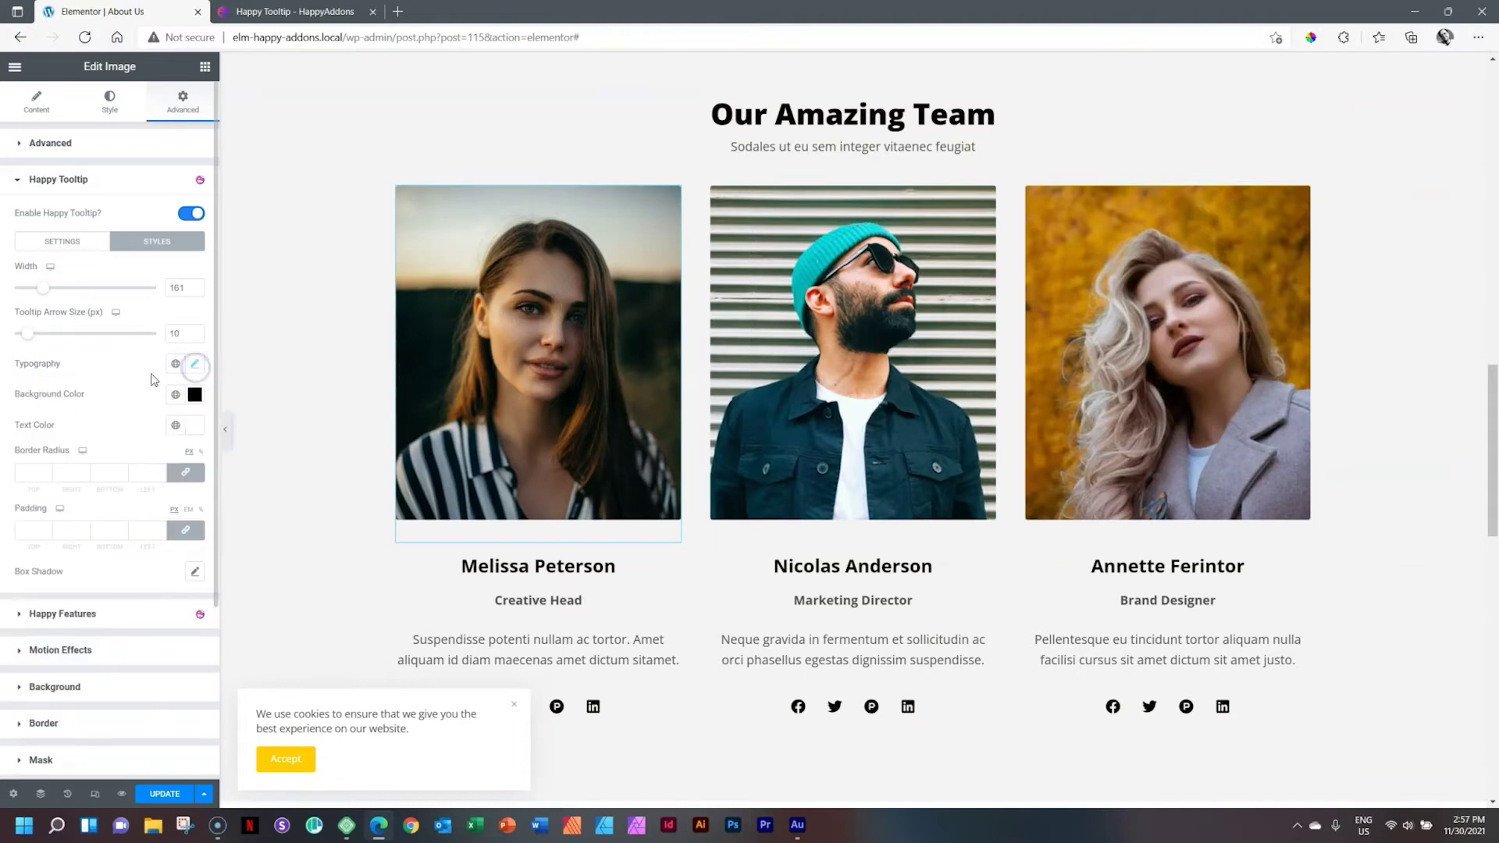
left_click(195, 397)
left_click_drag(107, 452, 136, 453)
left_click(195, 400)
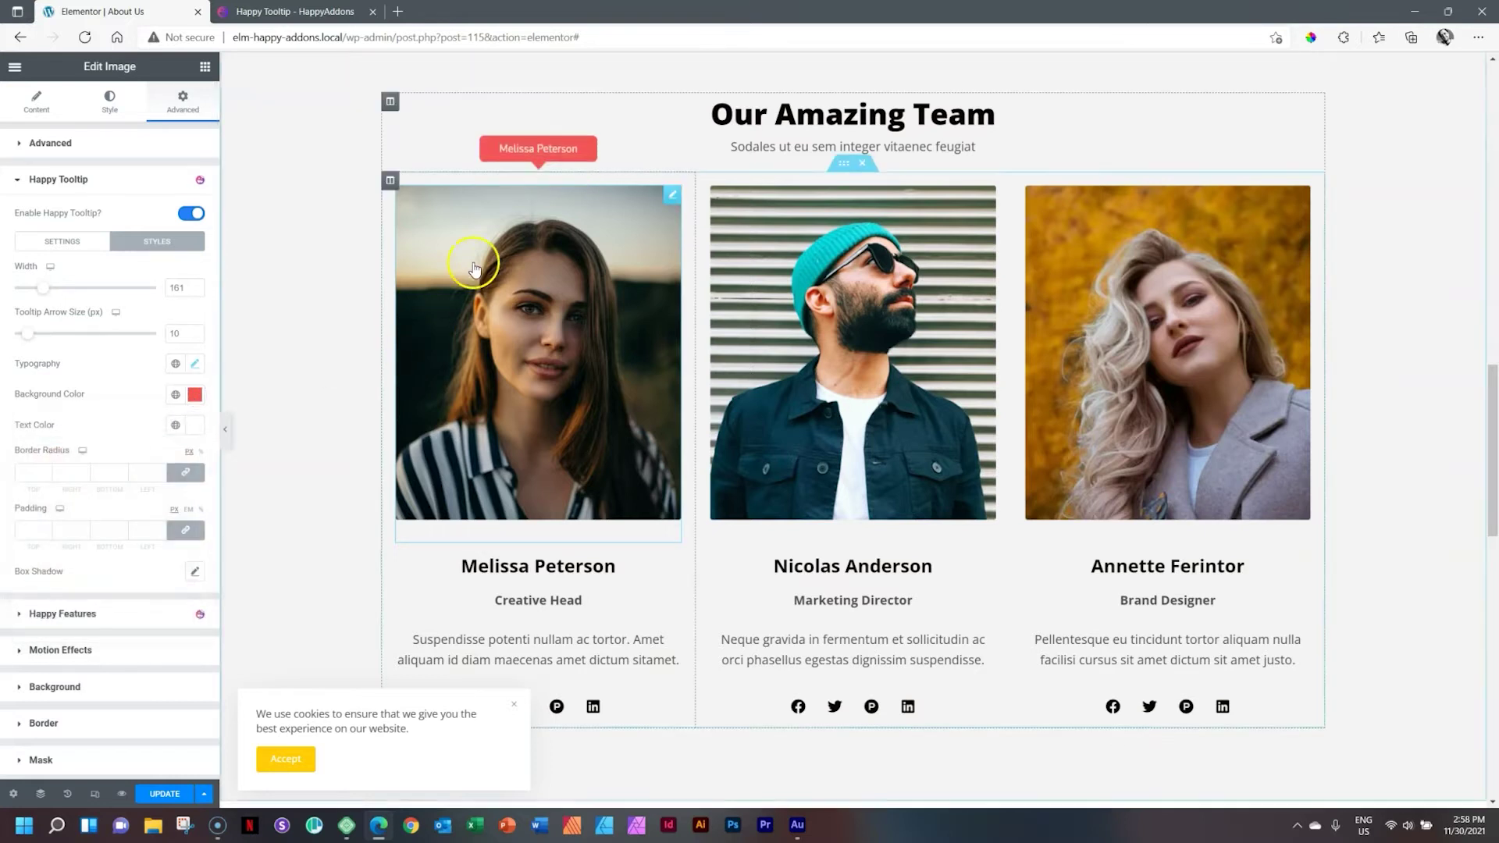
mouse_move(525, 312)
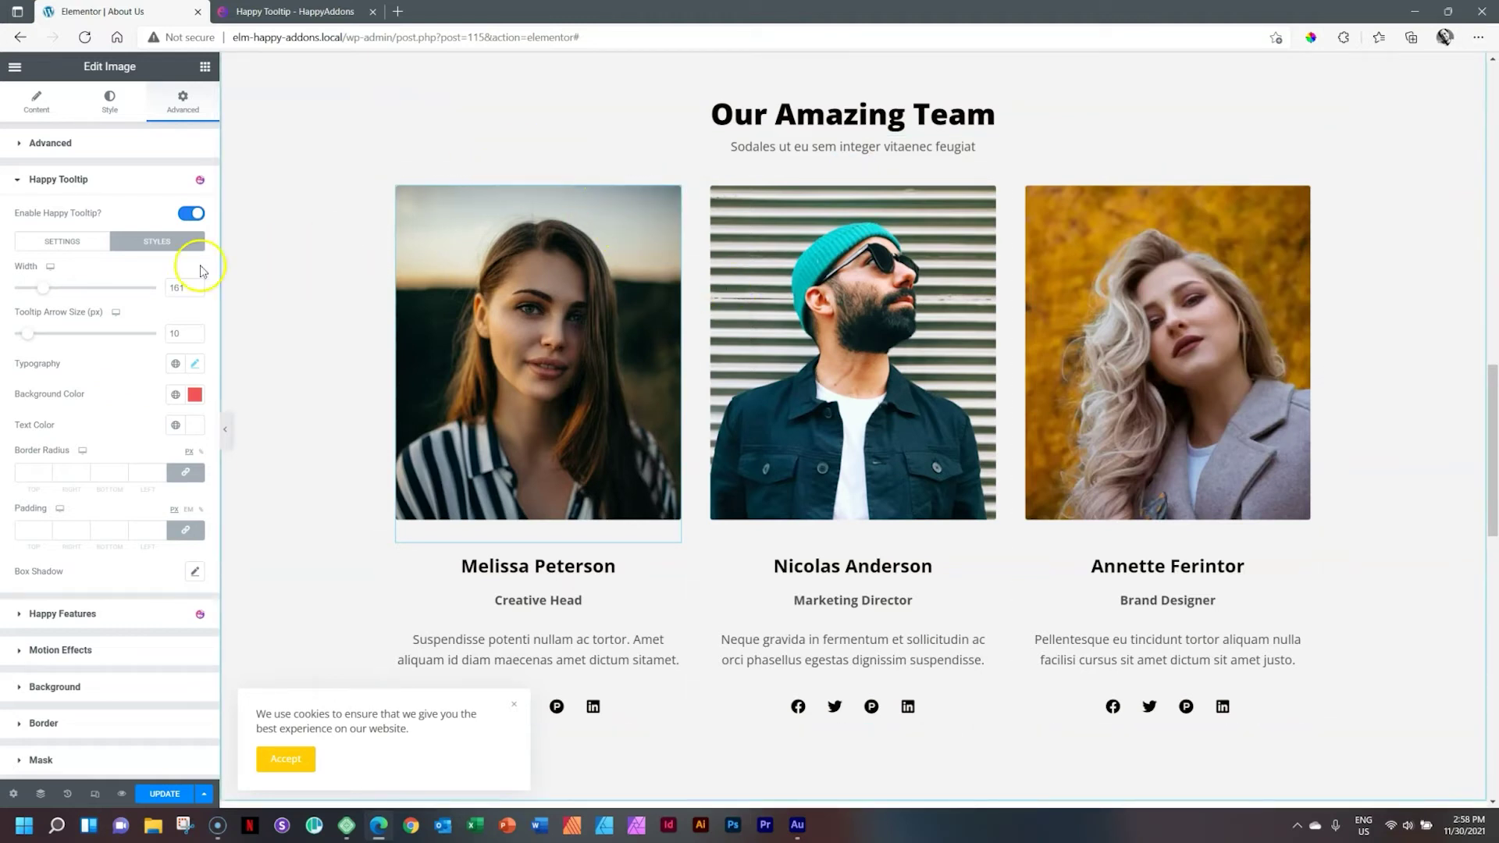
left_click(71, 264)
left_click(68, 249)
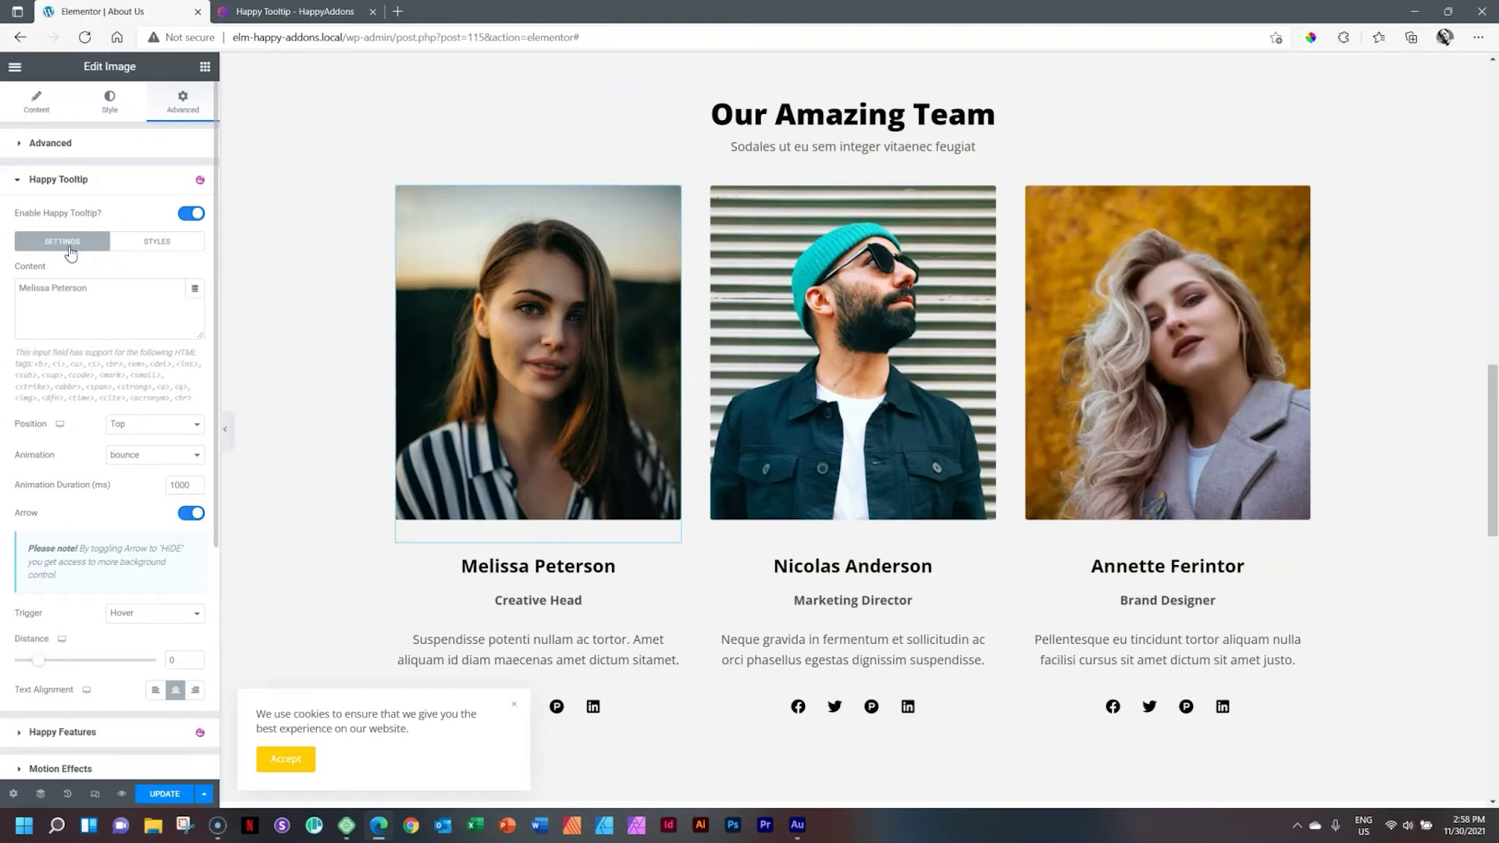
left_click(157, 241)
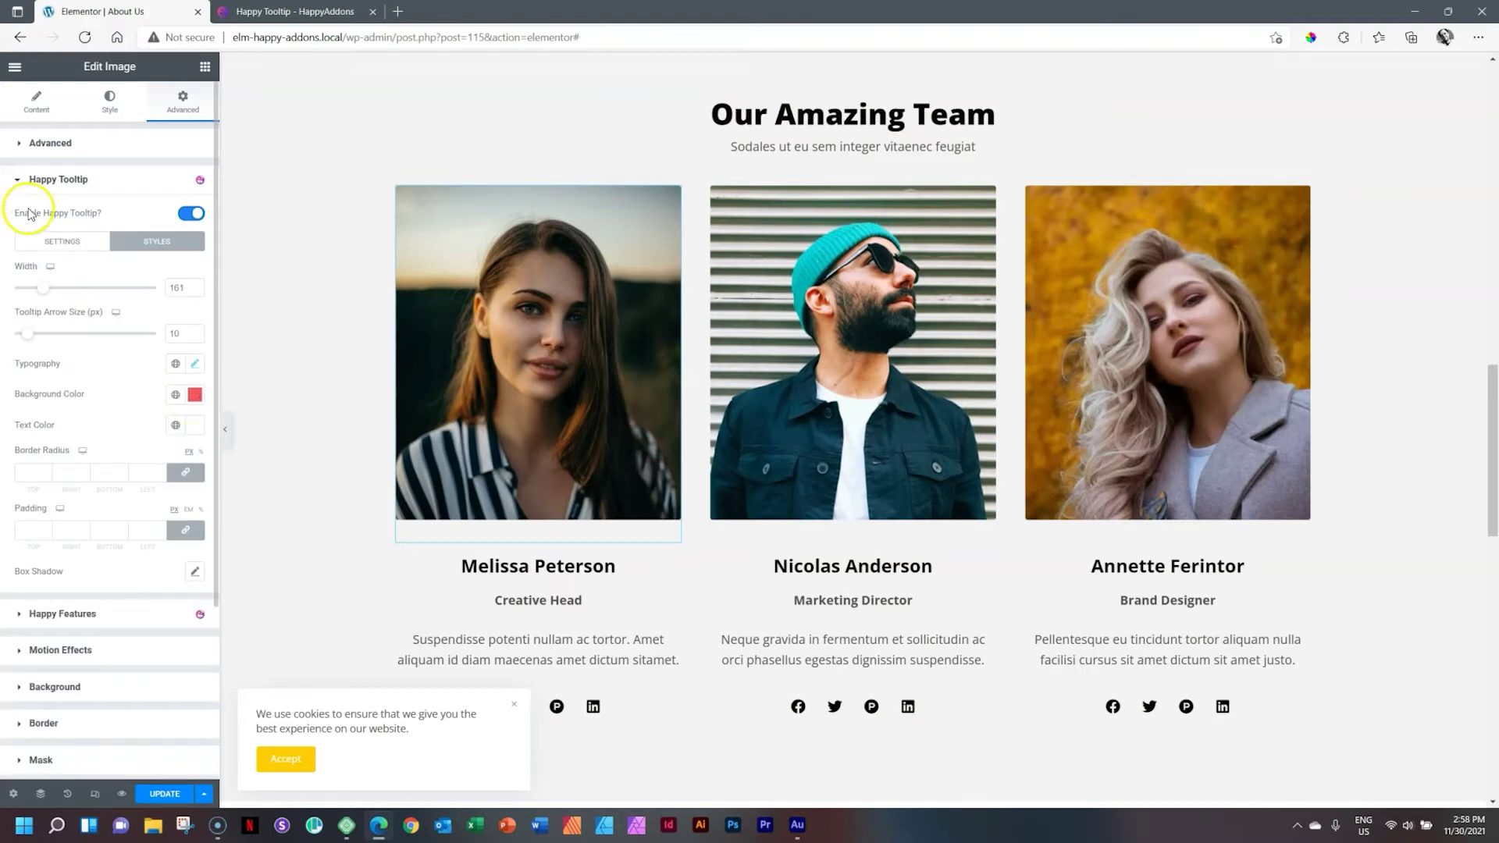
left_click(61, 244)
left_click(43, 288)
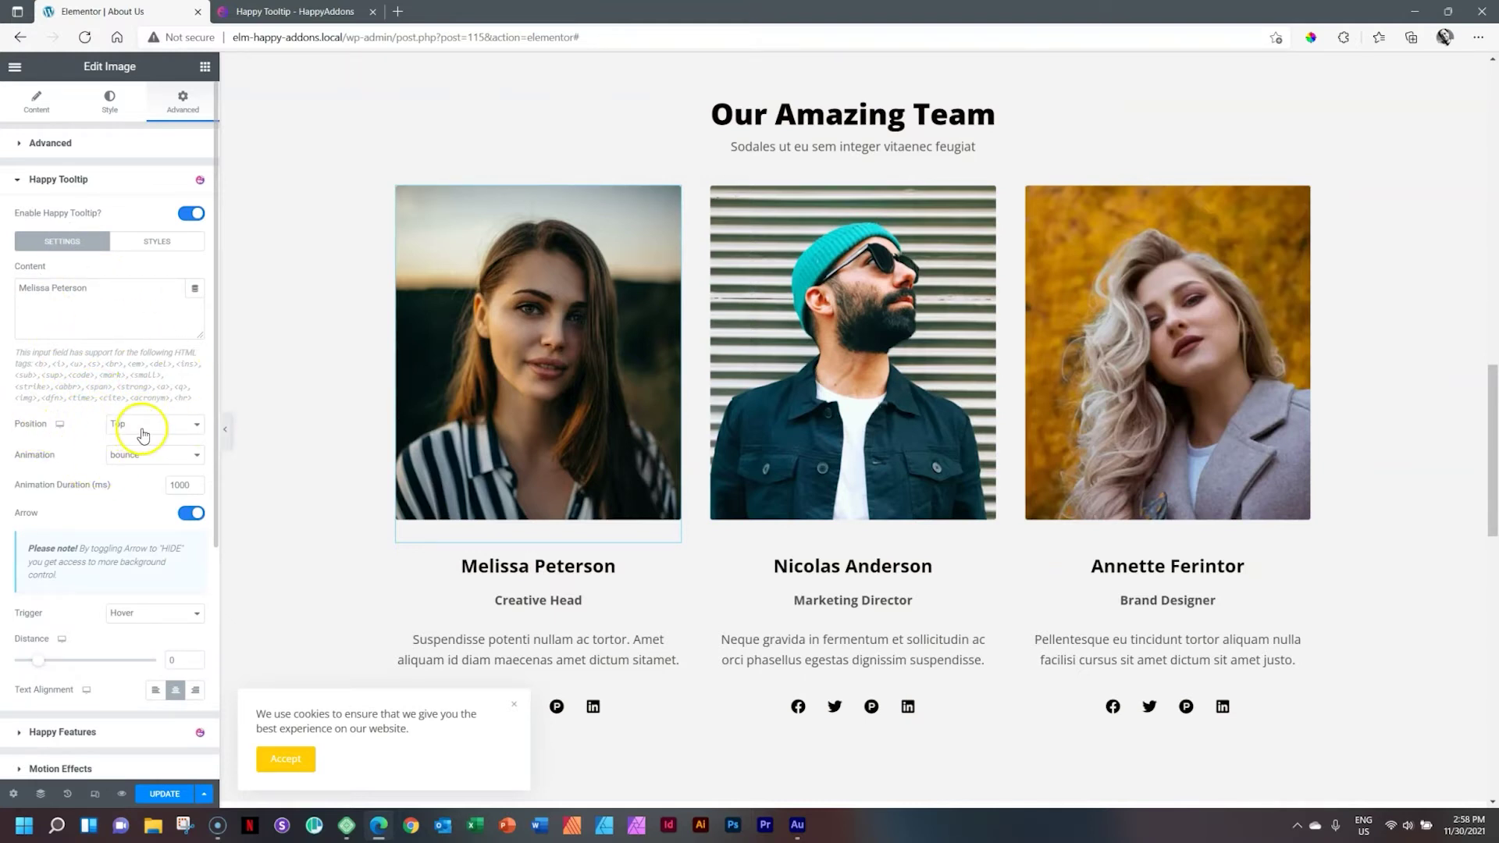
left_click(137, 429)
left_click(134, 476)
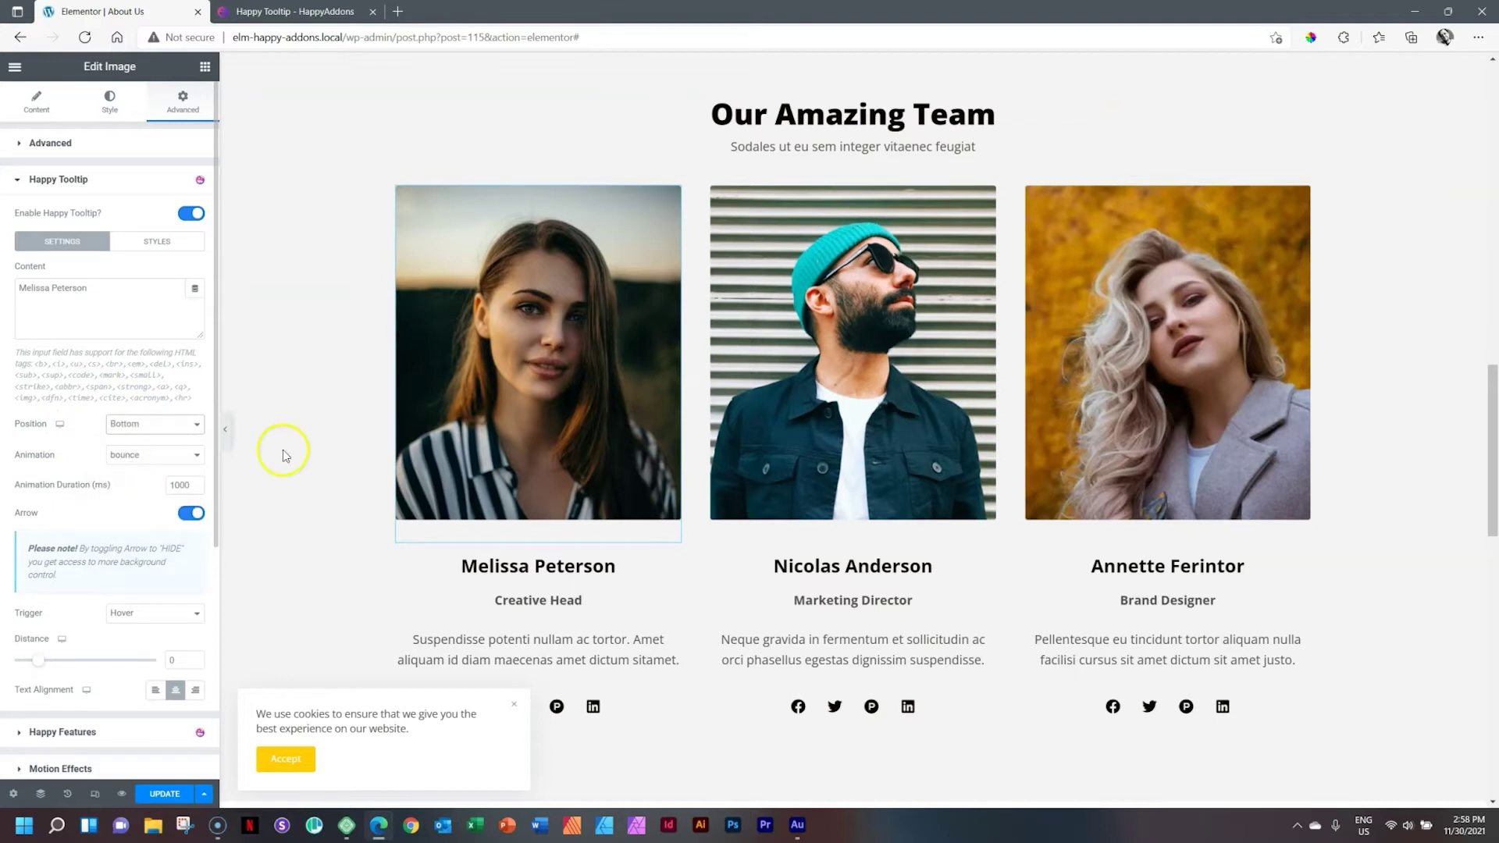
mouse_move(502, 422)
left_click(133, 424)
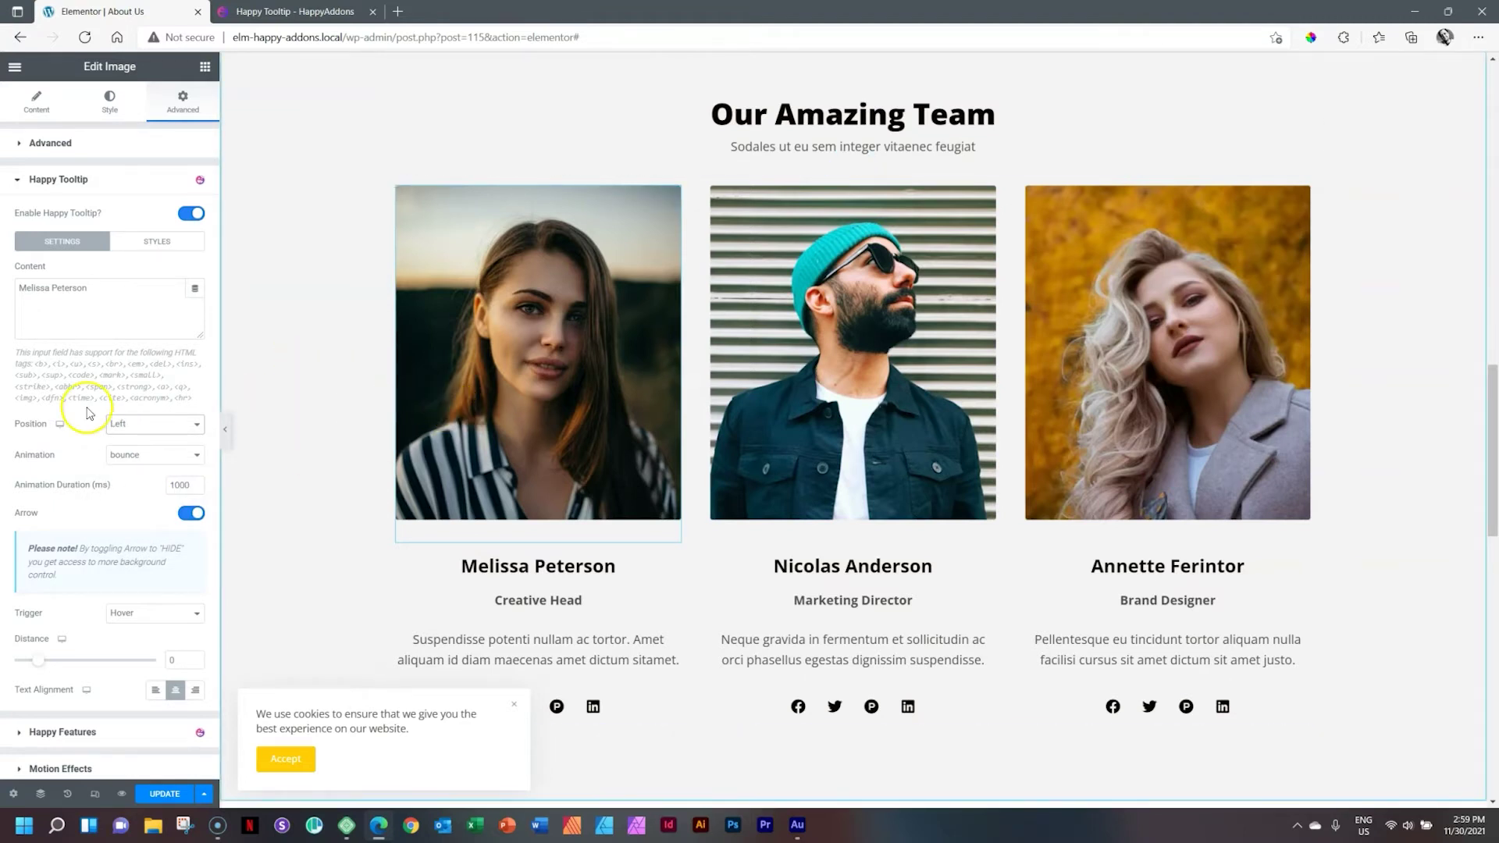
left_click(137, 432)
left_click(129, 447)
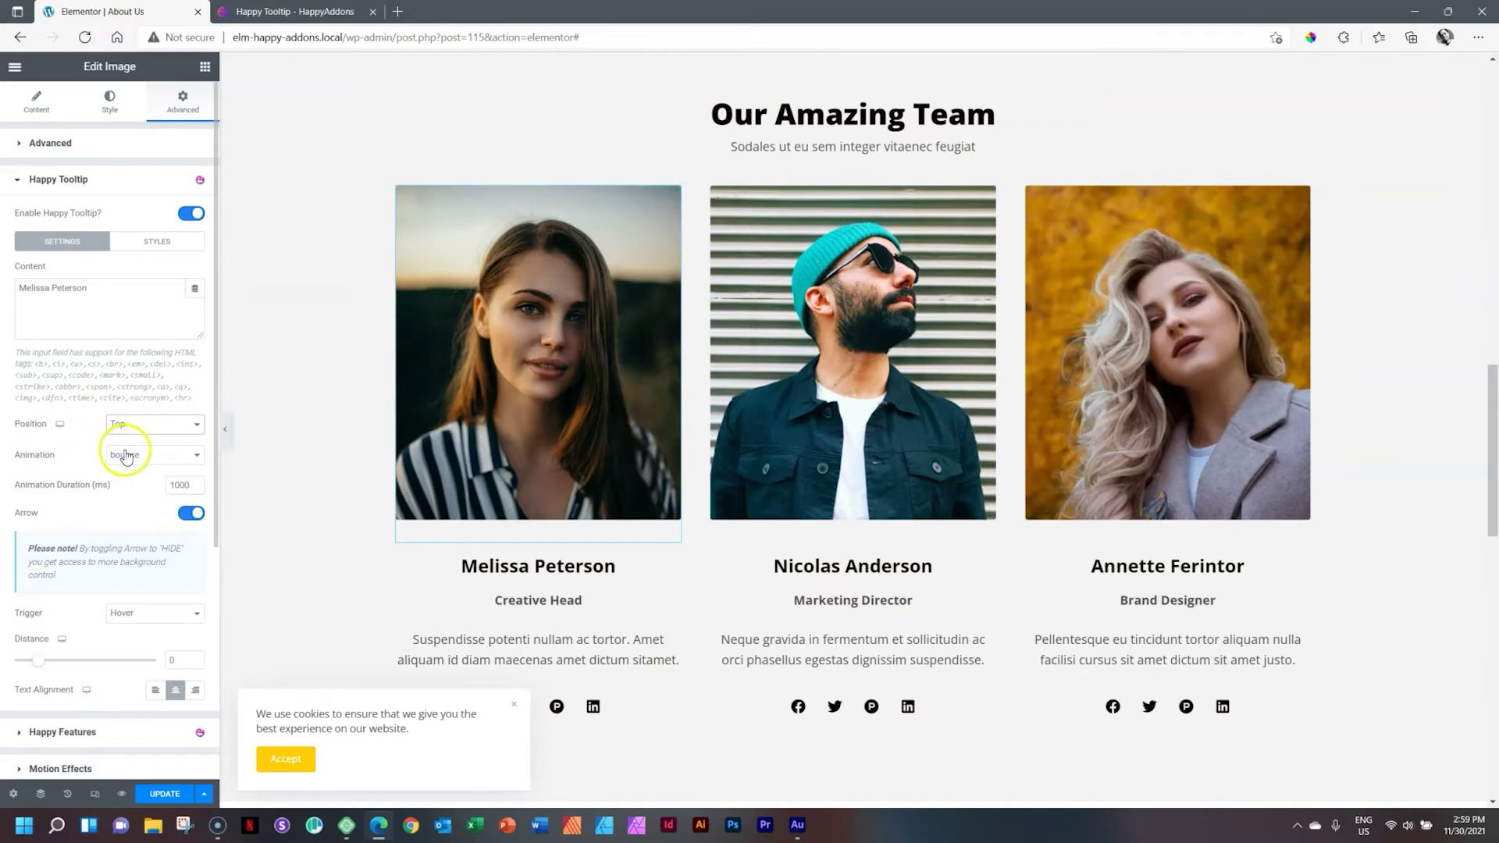
left_click(126, 455)
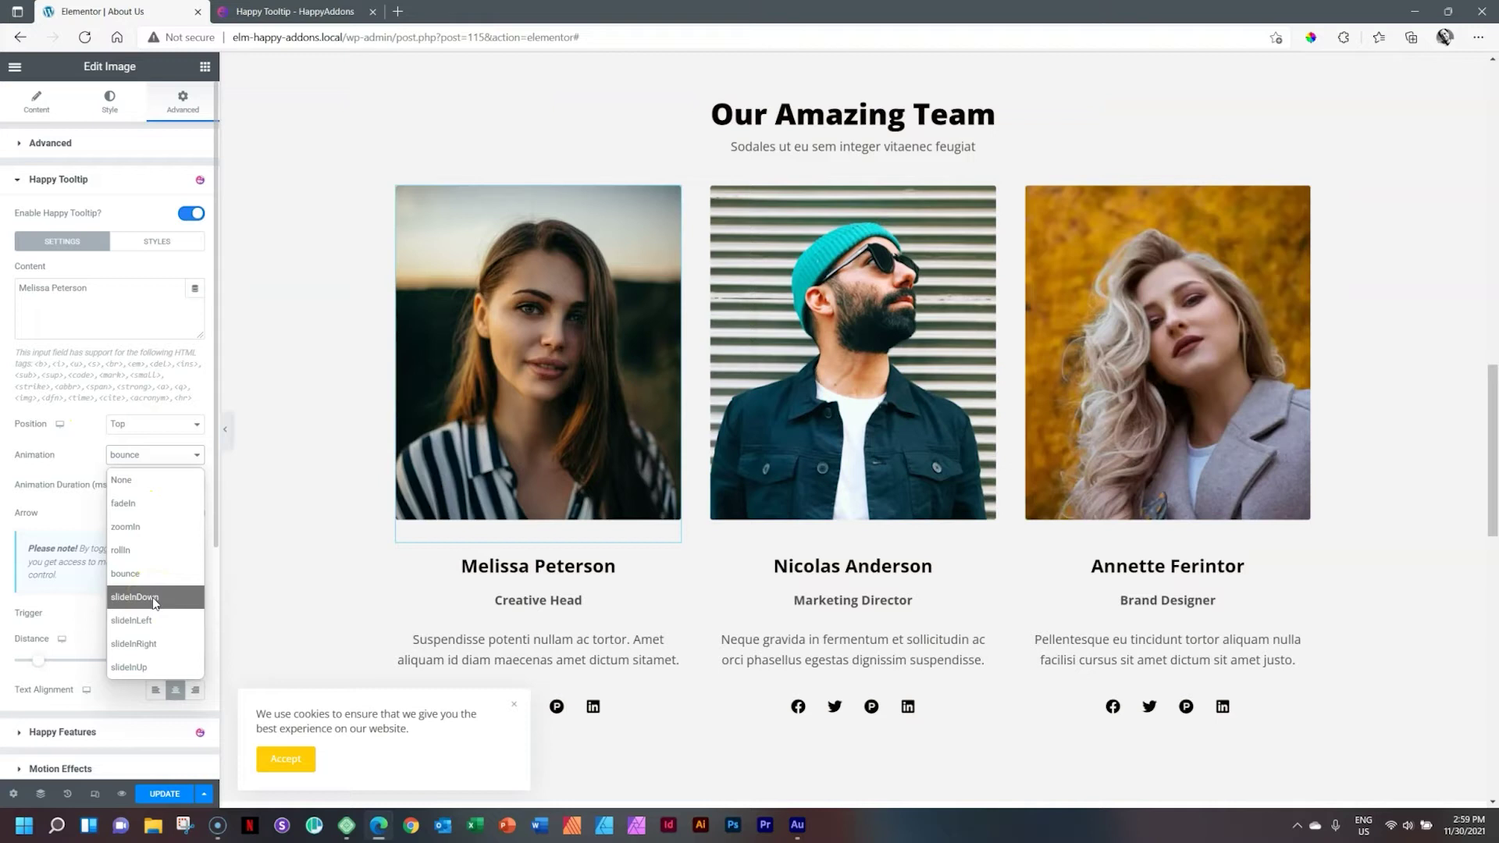
left_click(137, 526)
mouse_move(522, 360)
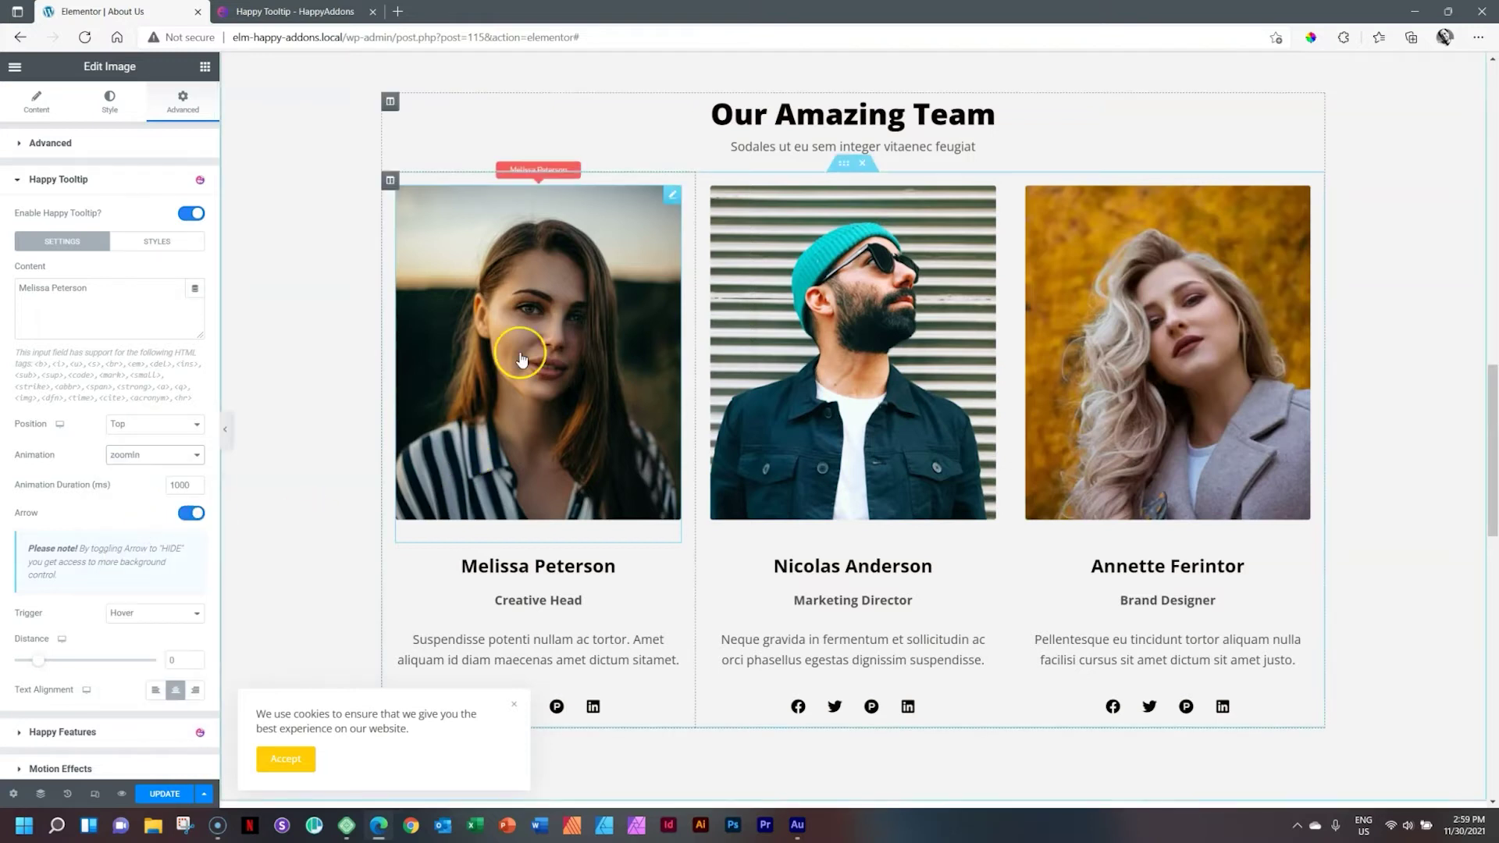
left_click(146, 457)
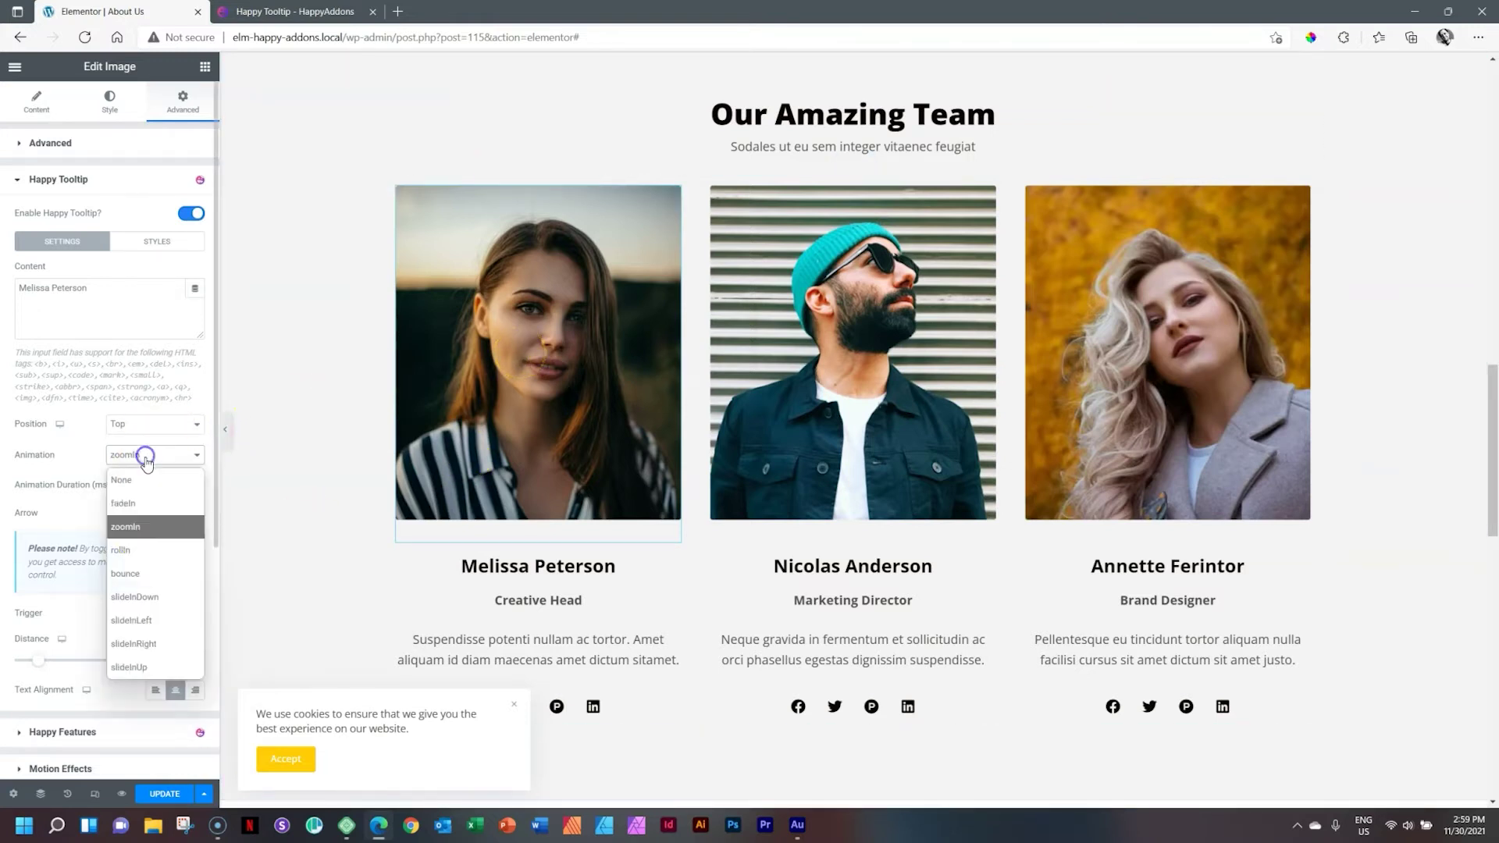
left_click(145, 620)
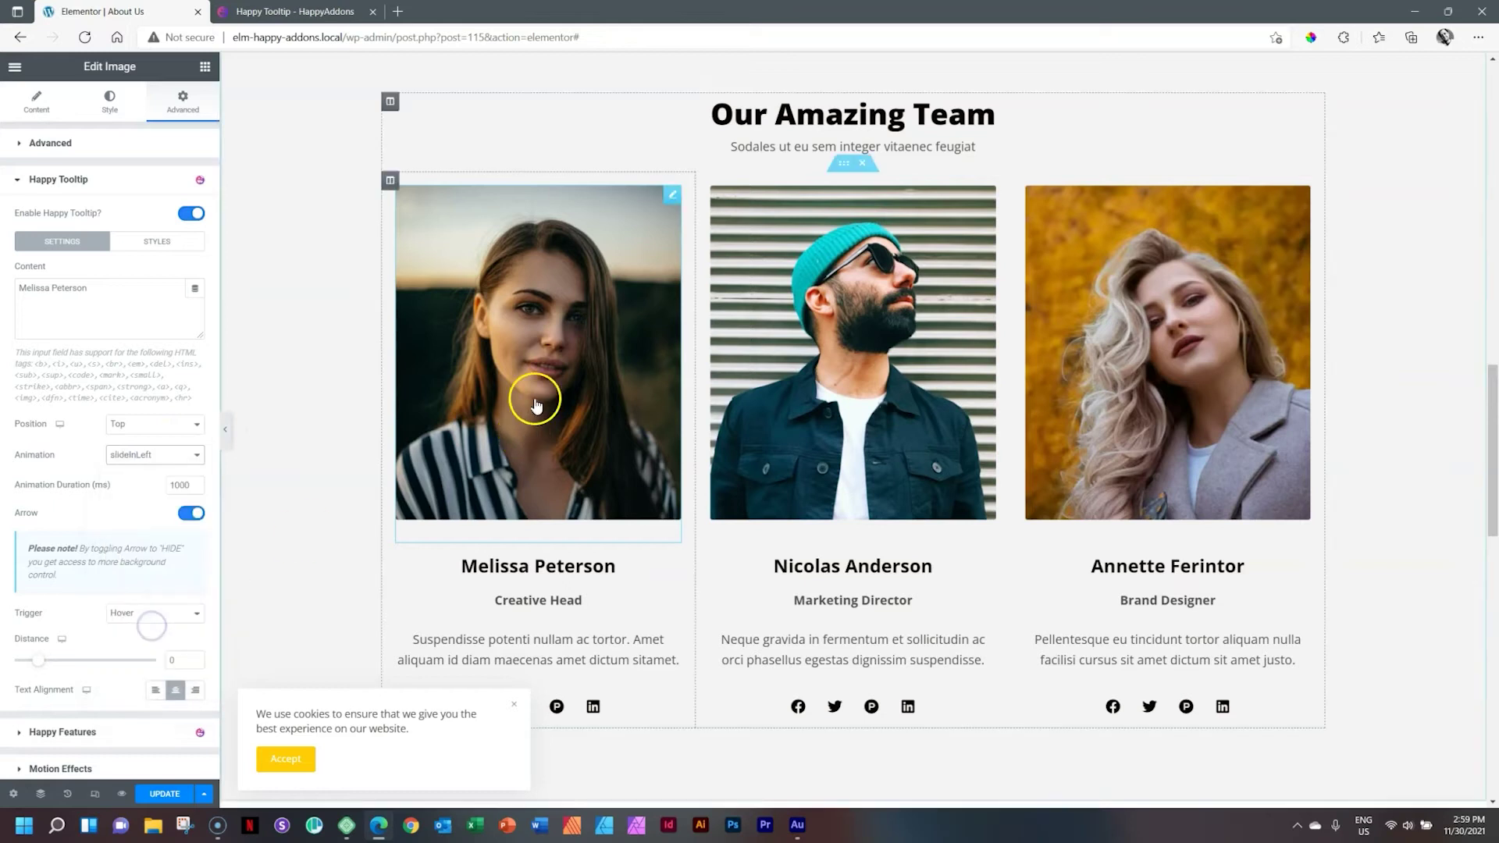
mouse_move(480, 373)
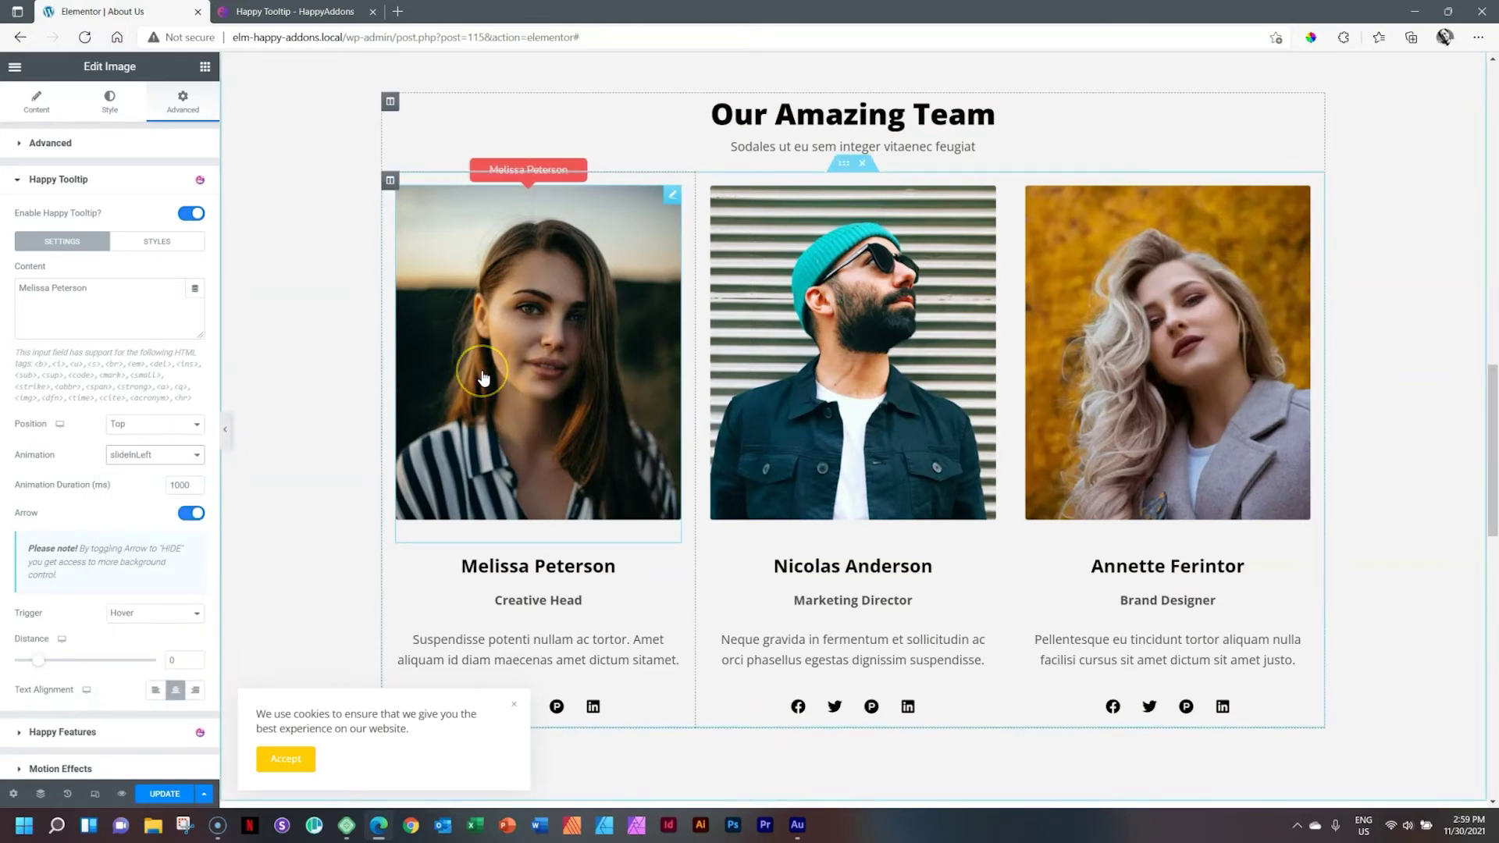
left_click(154, 454)
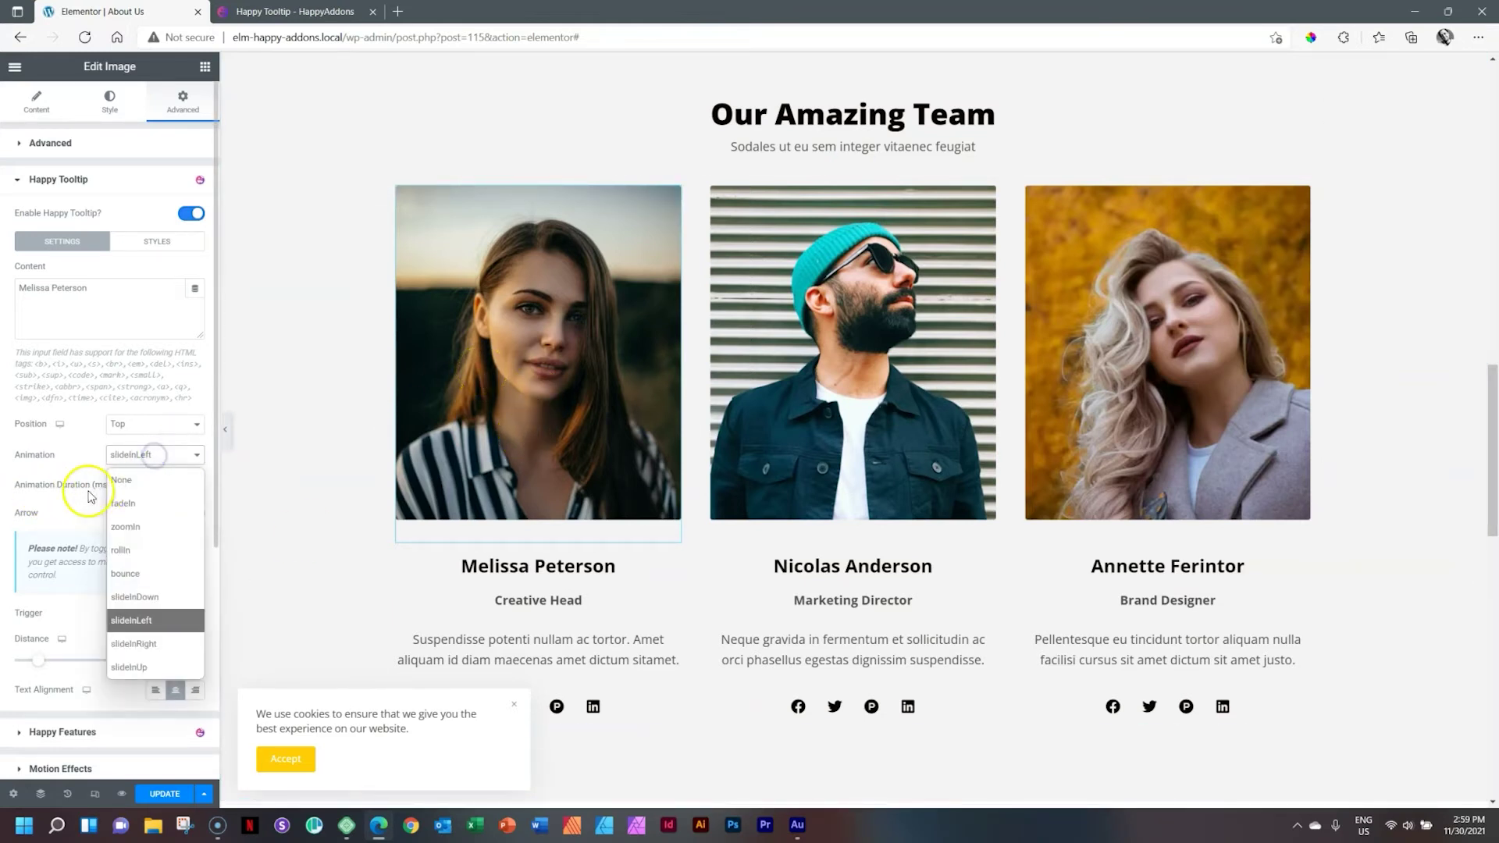
left_click(136, 503)
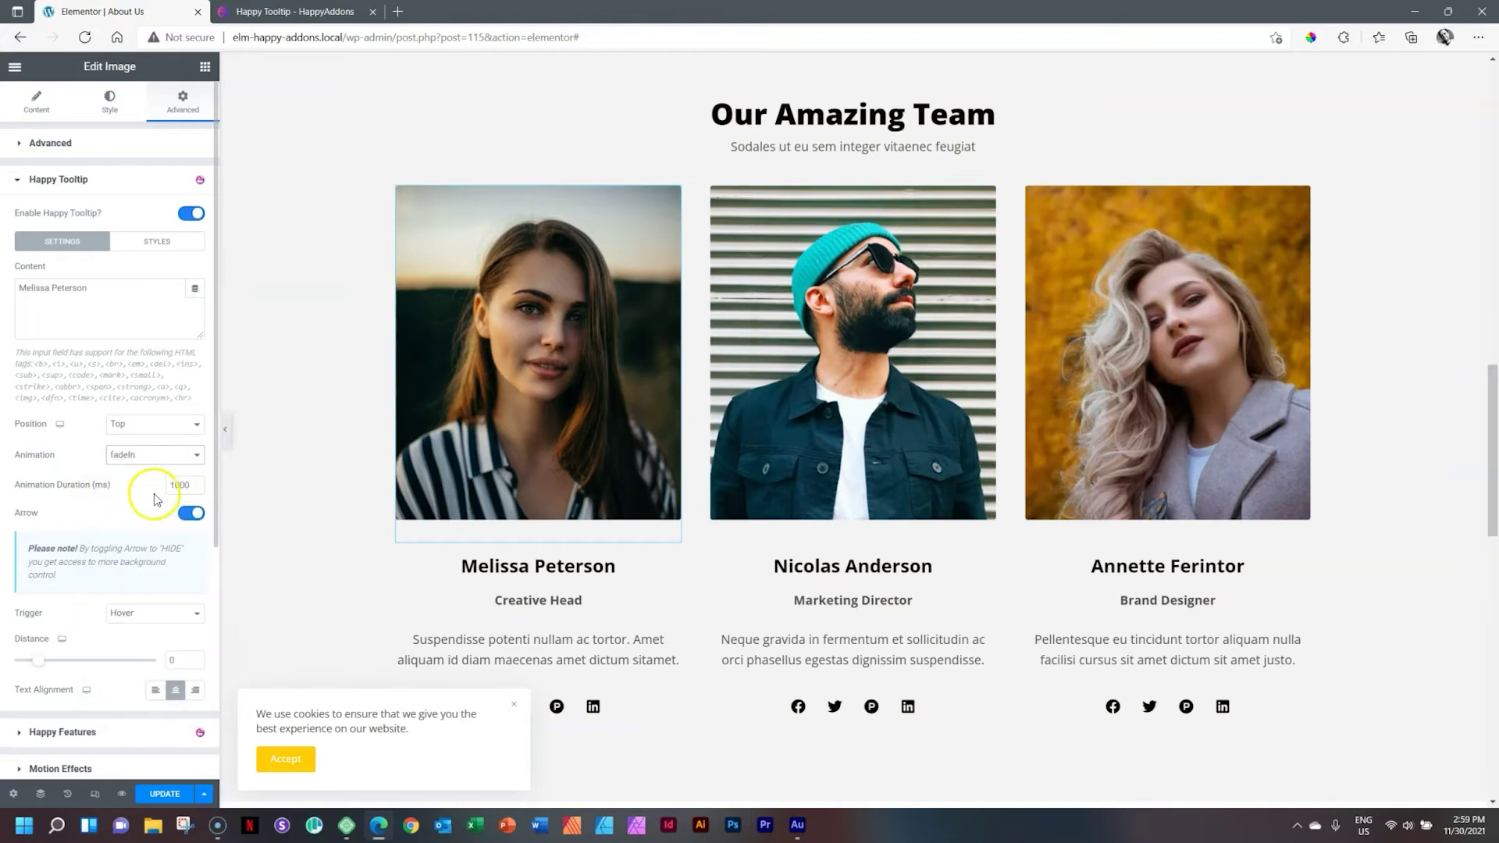
left_click(148, 456)
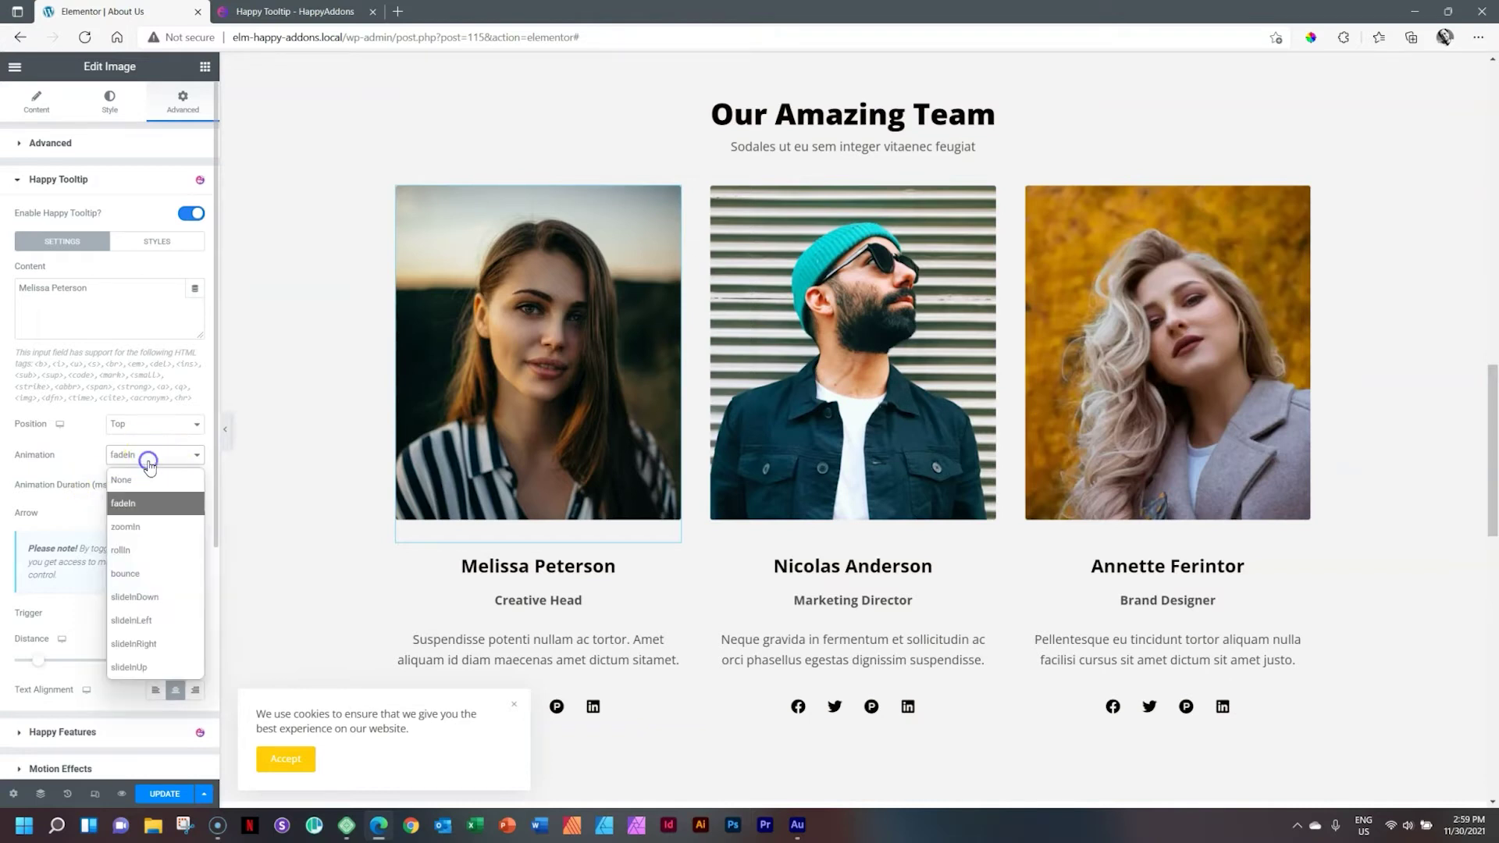
left_click(137, 570)
mouse_move(524, 342)
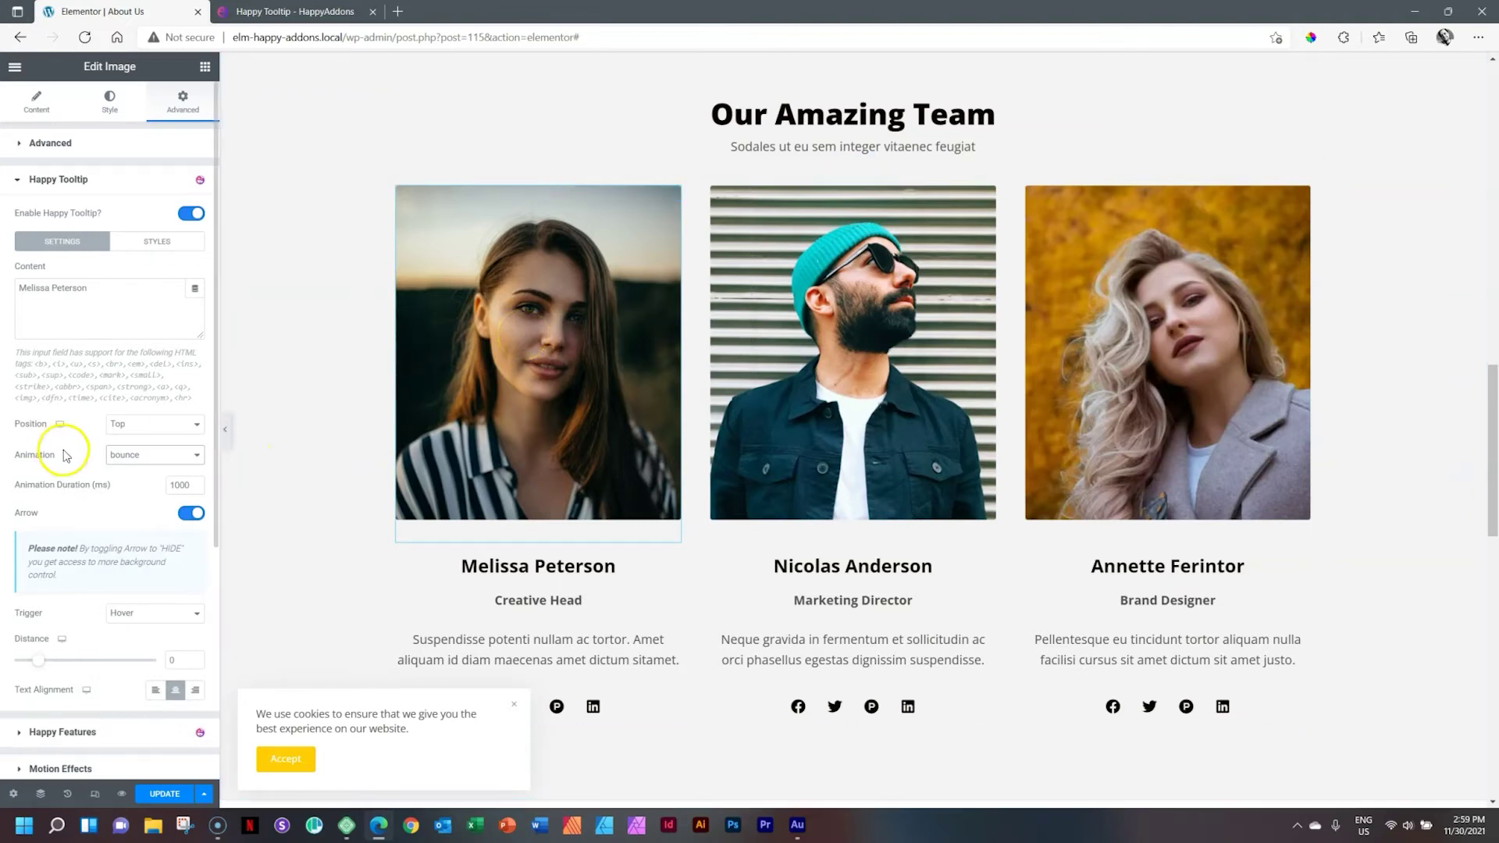
Step: Switch off the Arrow toggle in the team photo's Happy Tooltip Settings
mouse_move(536, 368)
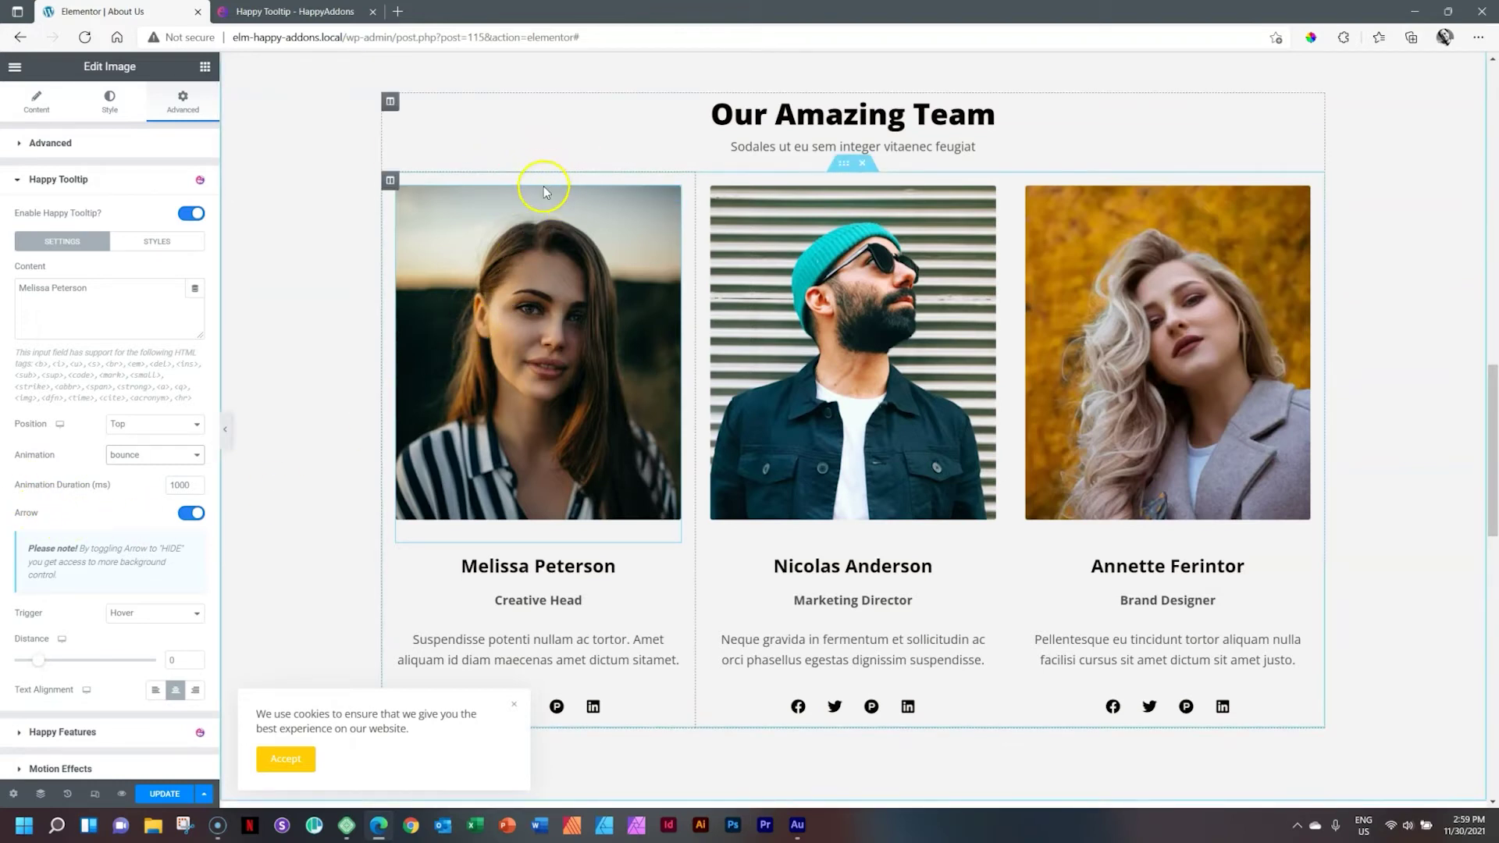
mouse_move(531, 192)
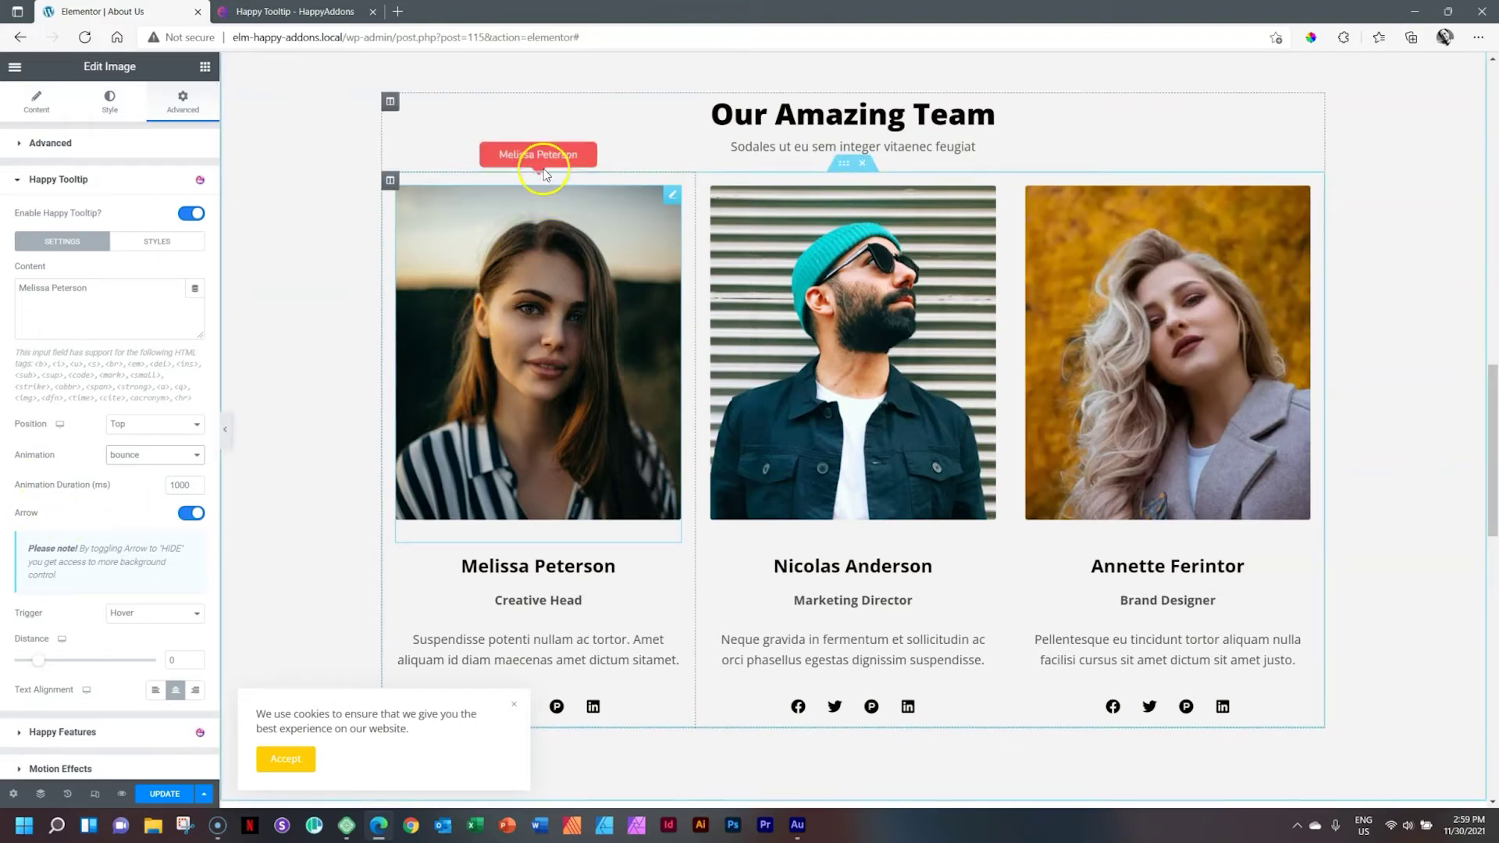
left_click(187, 516)
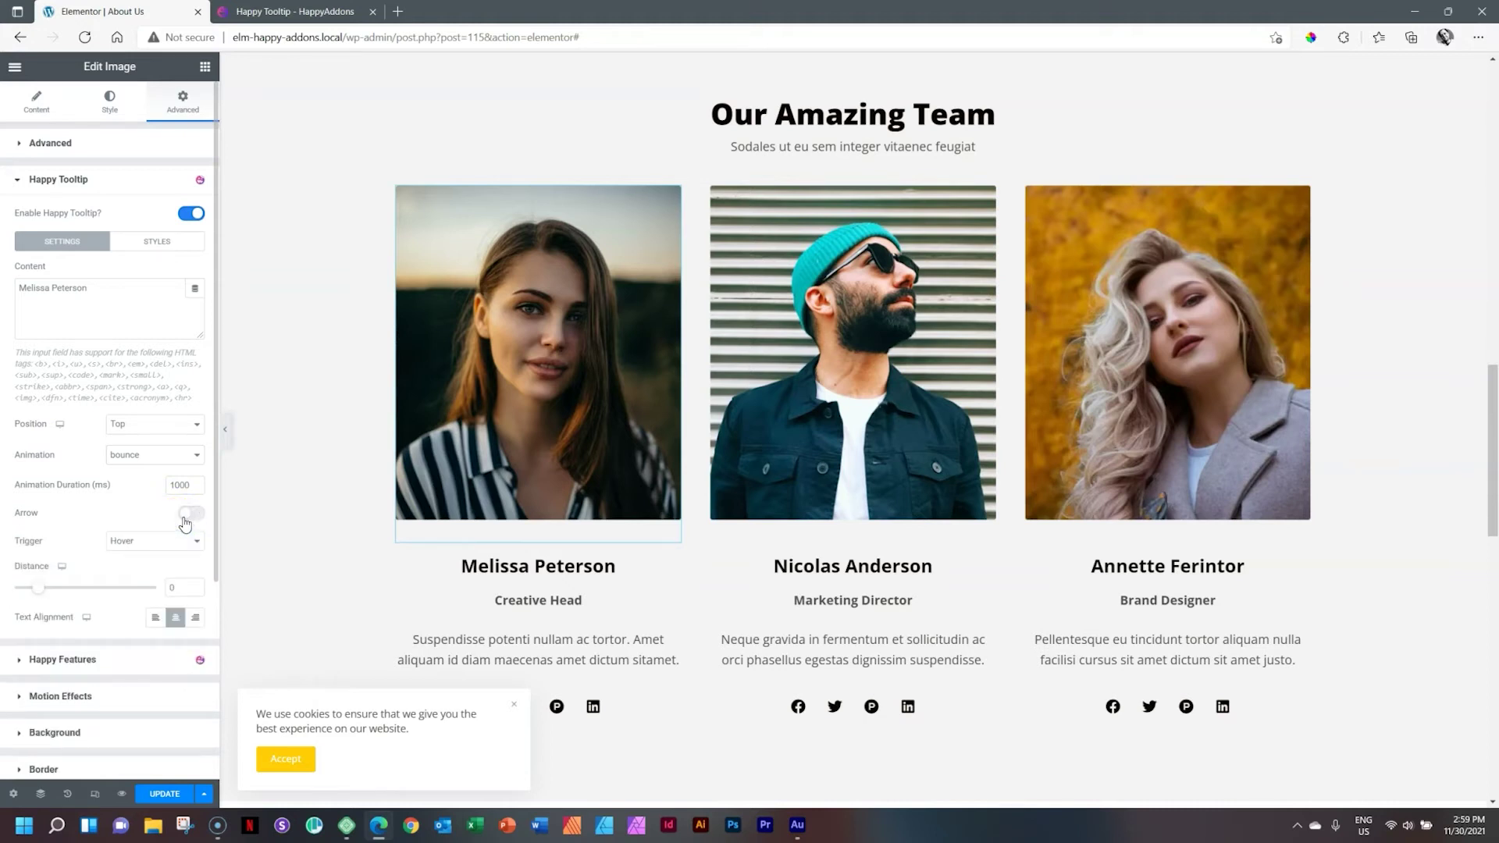
Step: Set the tooltip's Background Type to Classic after trying Gradient
left_click(164, 244)
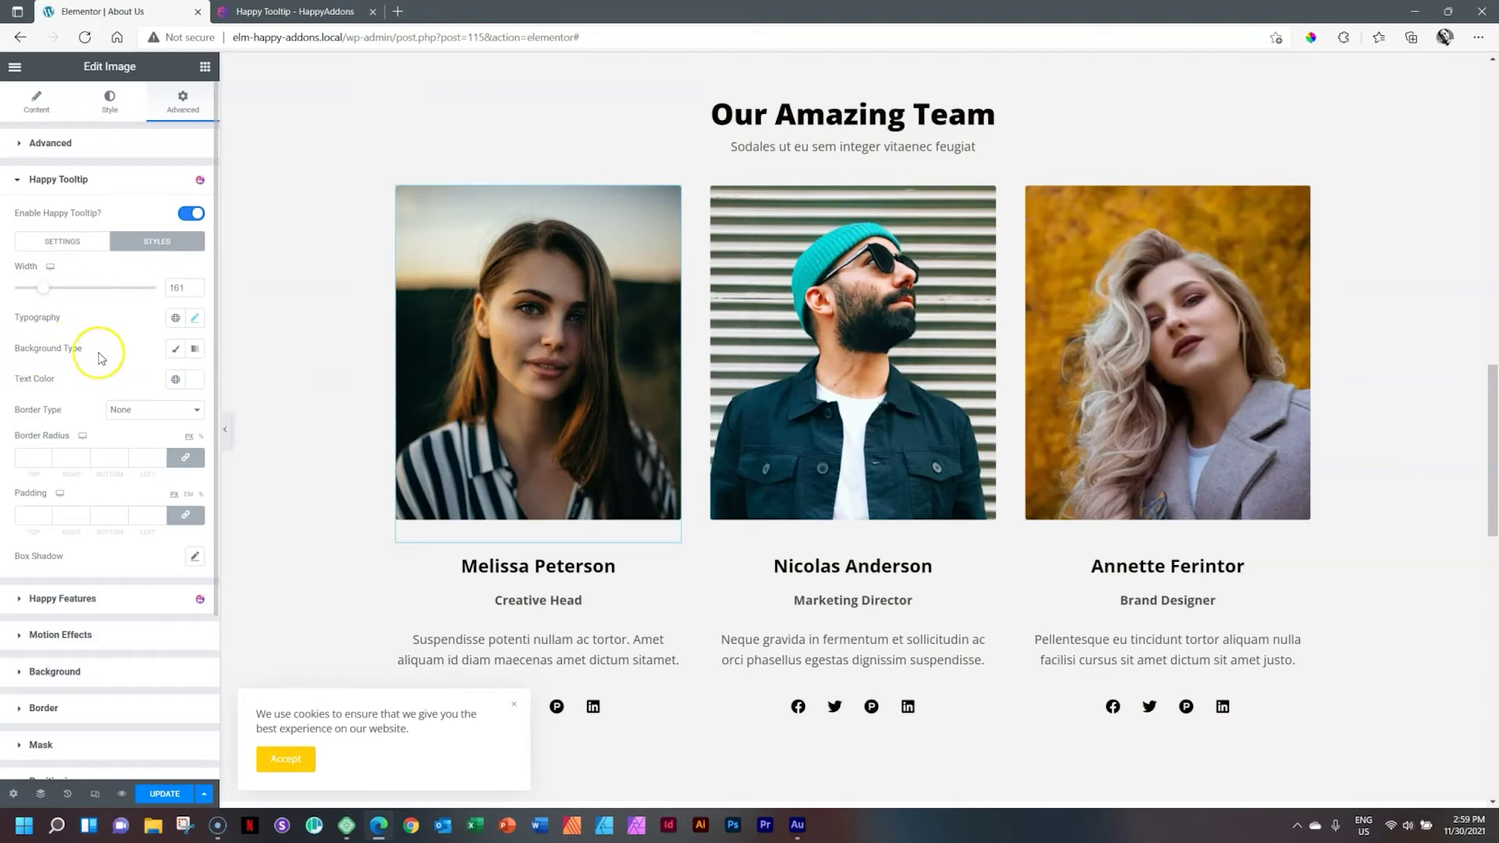
left_click(178, 350)
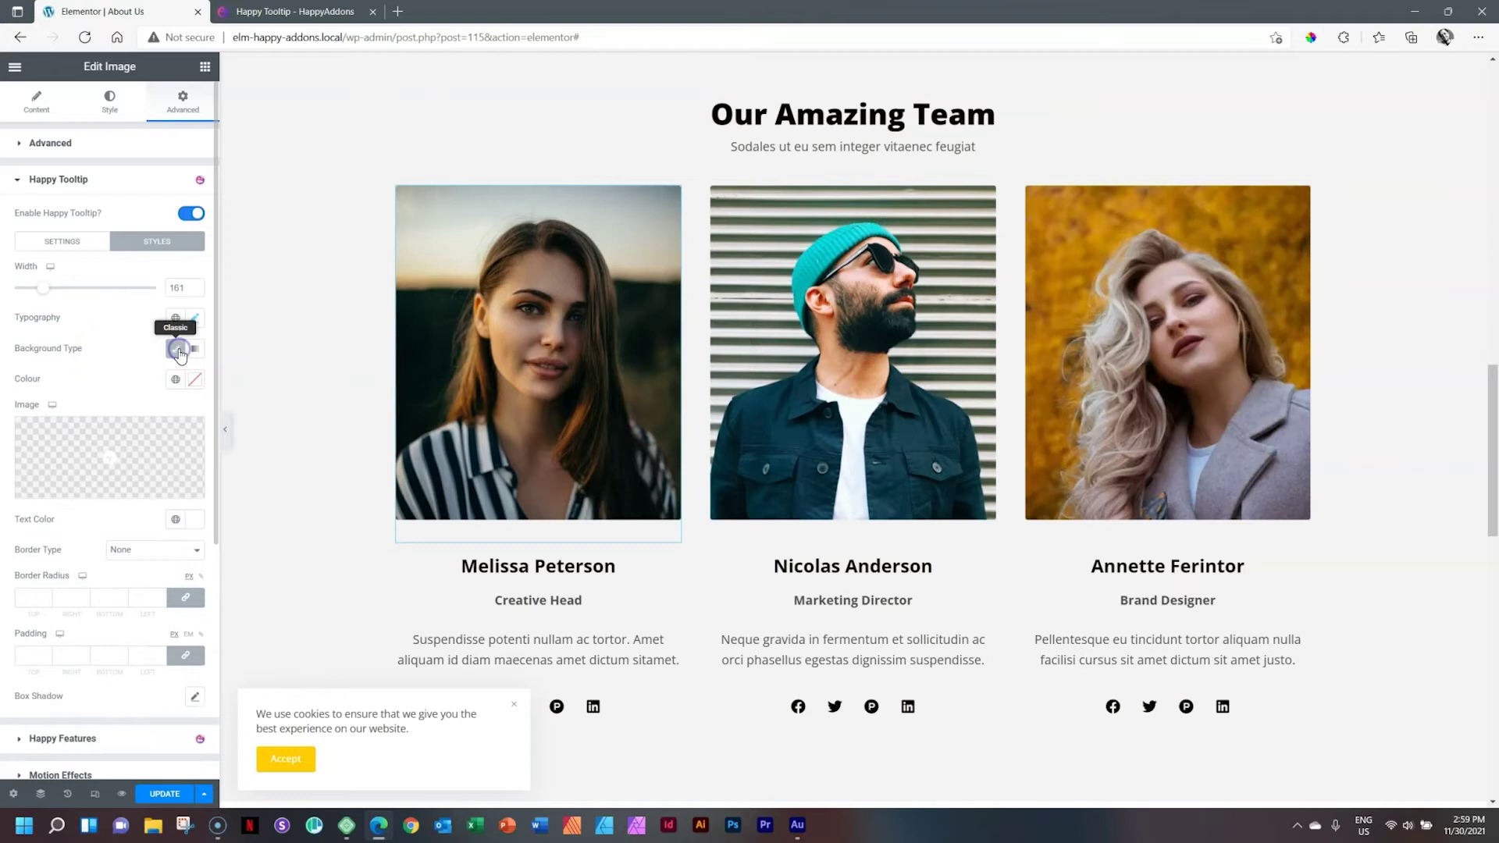
mouse_move(96, 453)
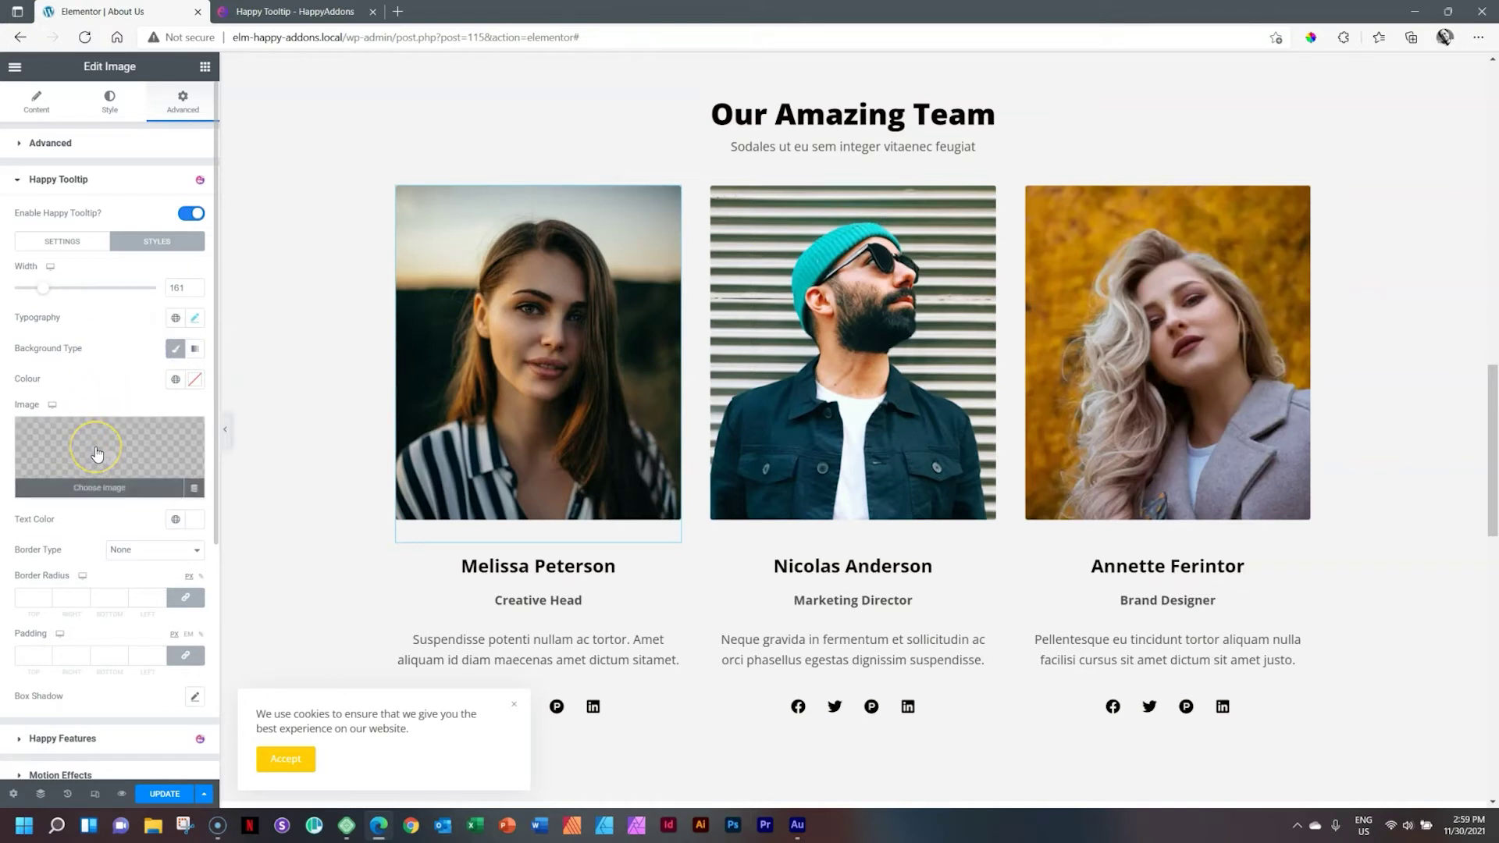
left_click(196, 350)
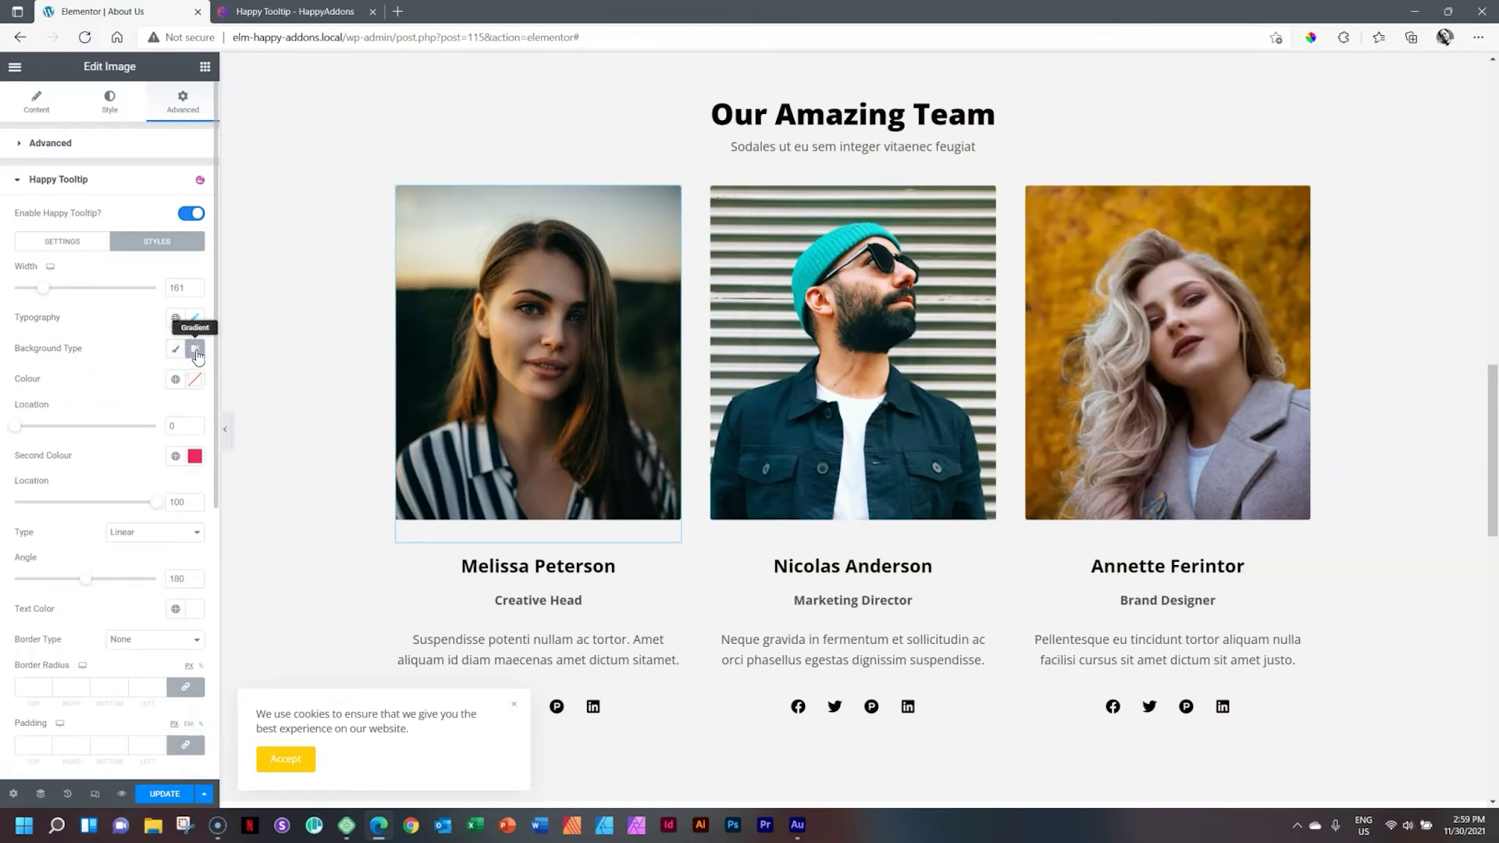
left_click(175, 351)
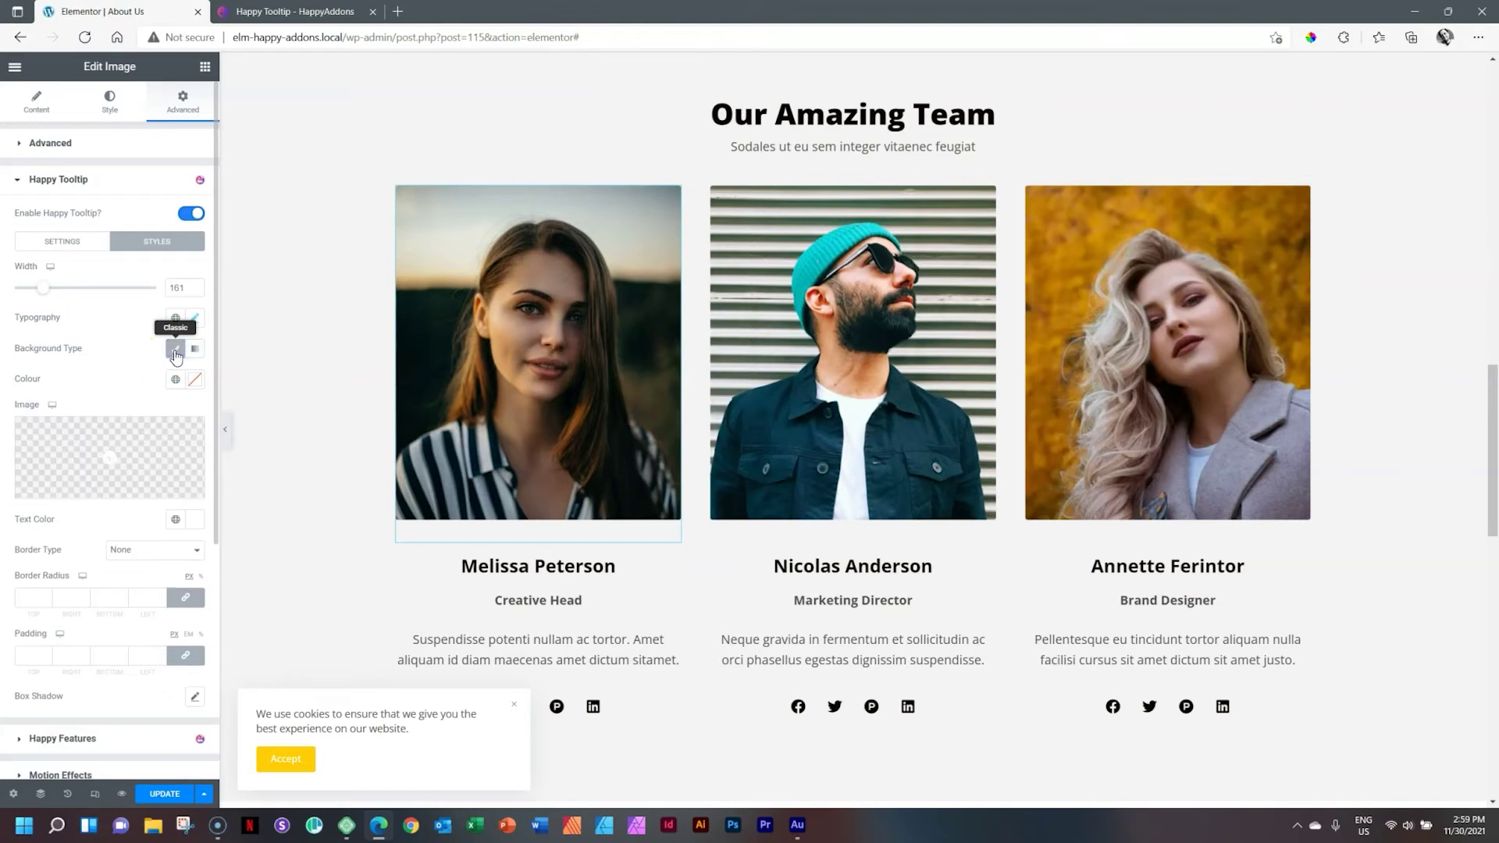
mouse_move(479, 317)
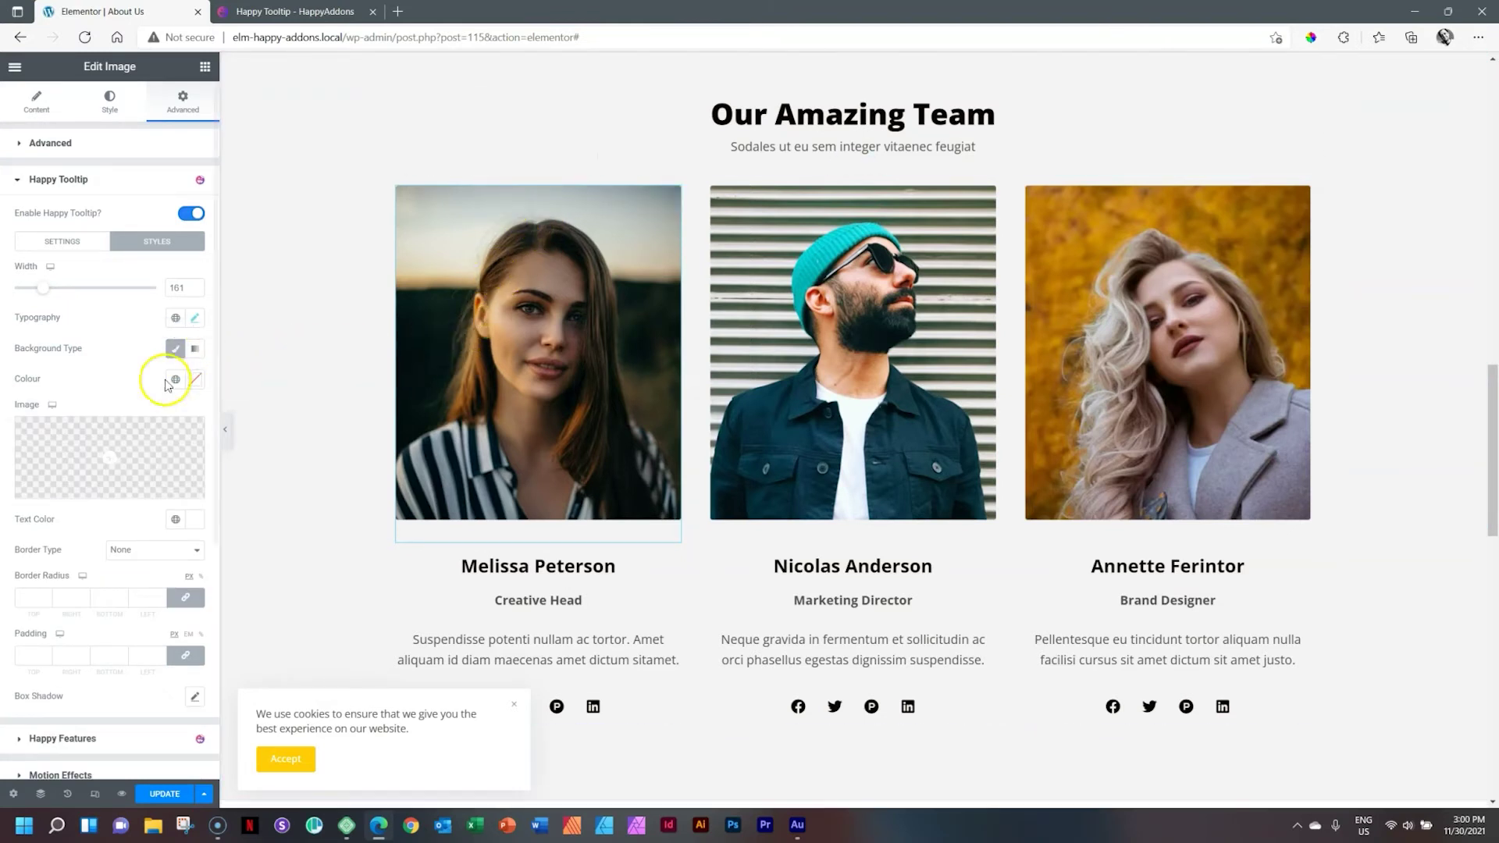
left_click(195, 356)
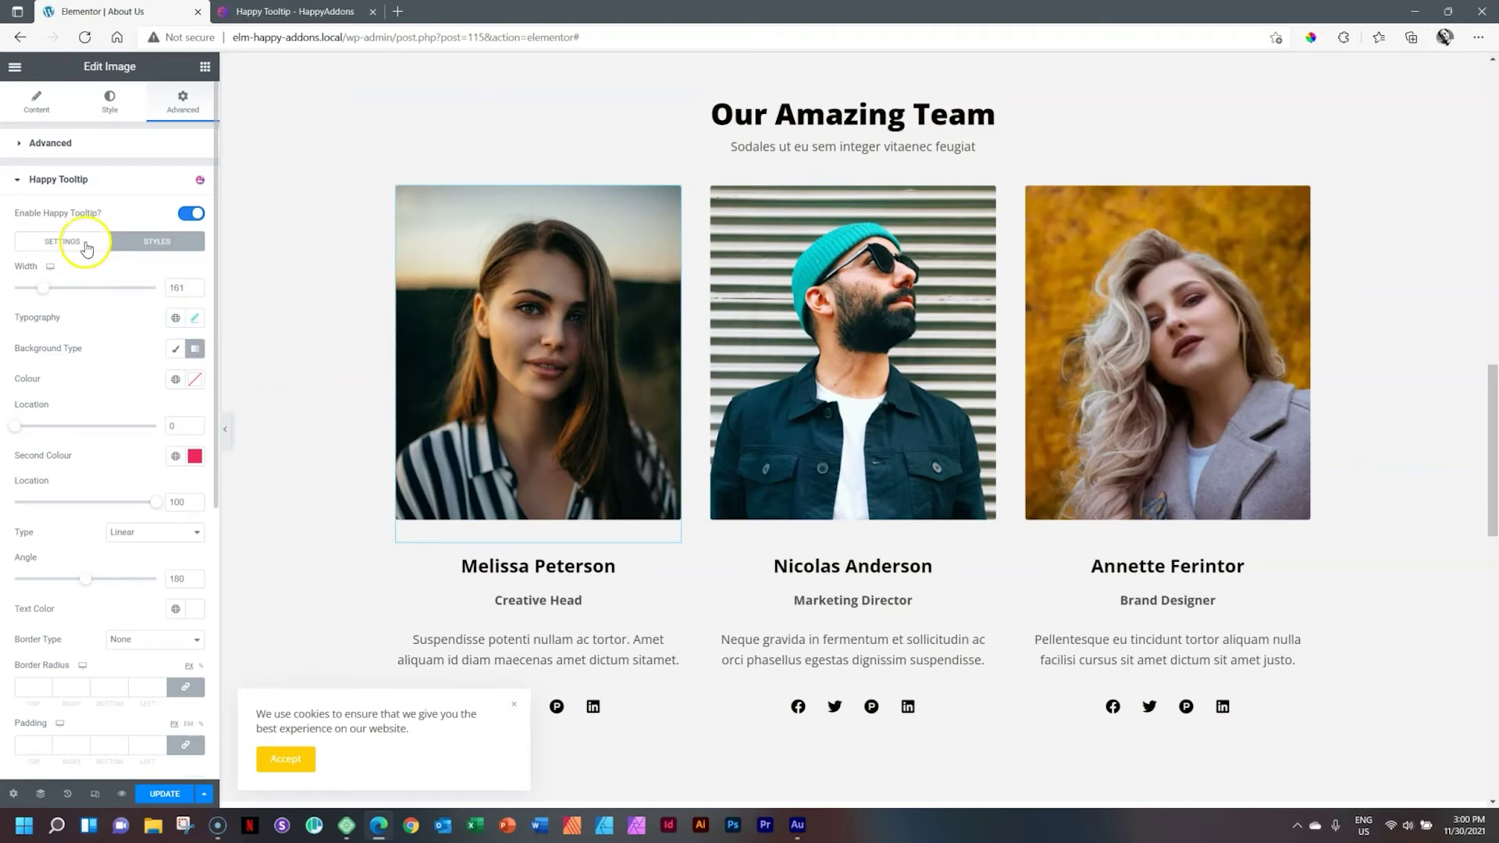
left_click(75, 242)
left_click(157, 241)
left_click(180, 350)
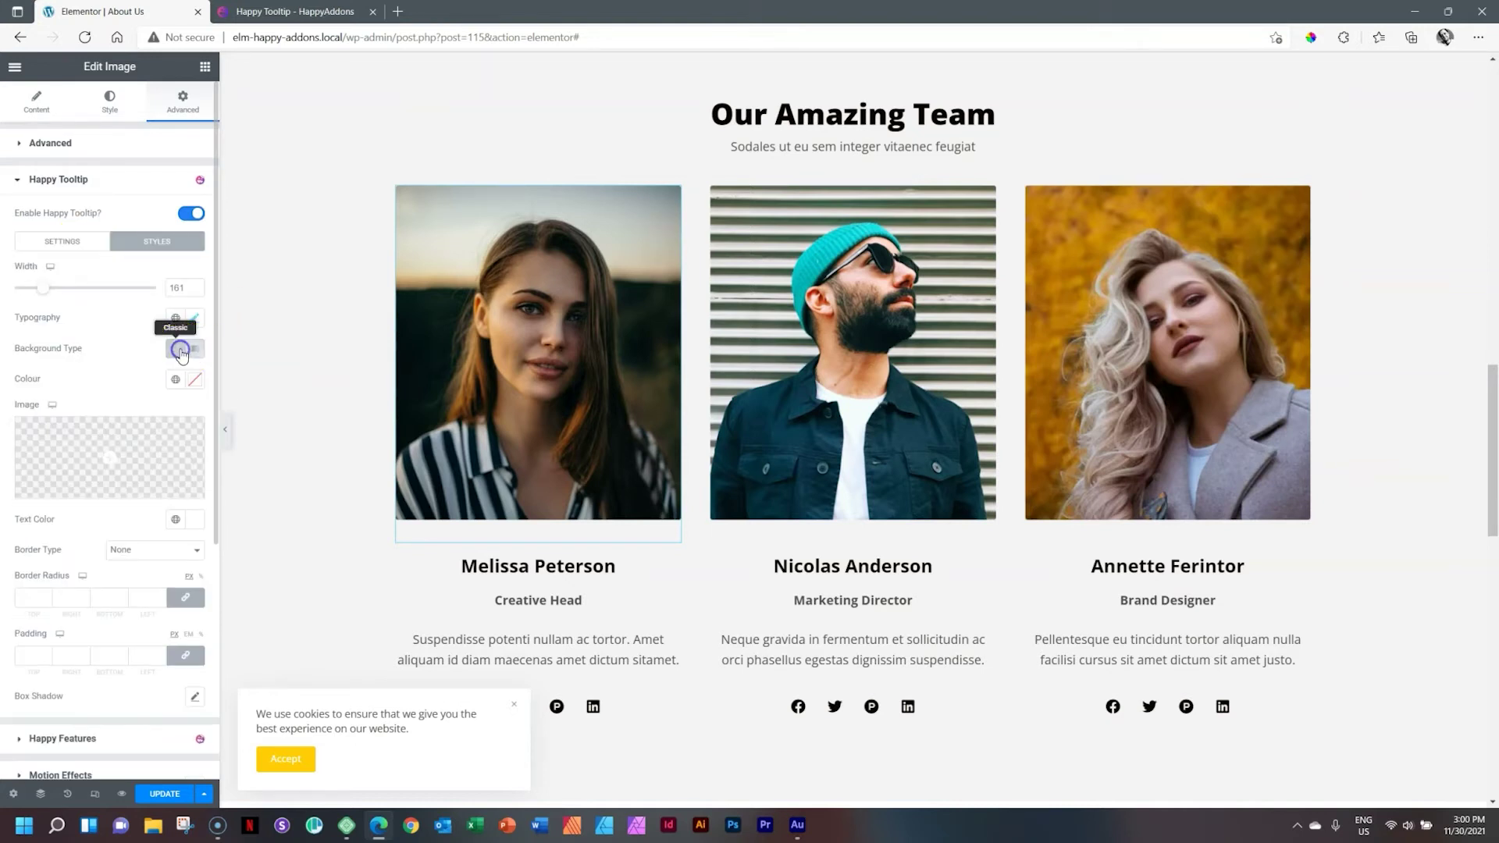
Step: Insert the pink headphones photo from the Media Library as the tooltip background image
left_click(111, 457)
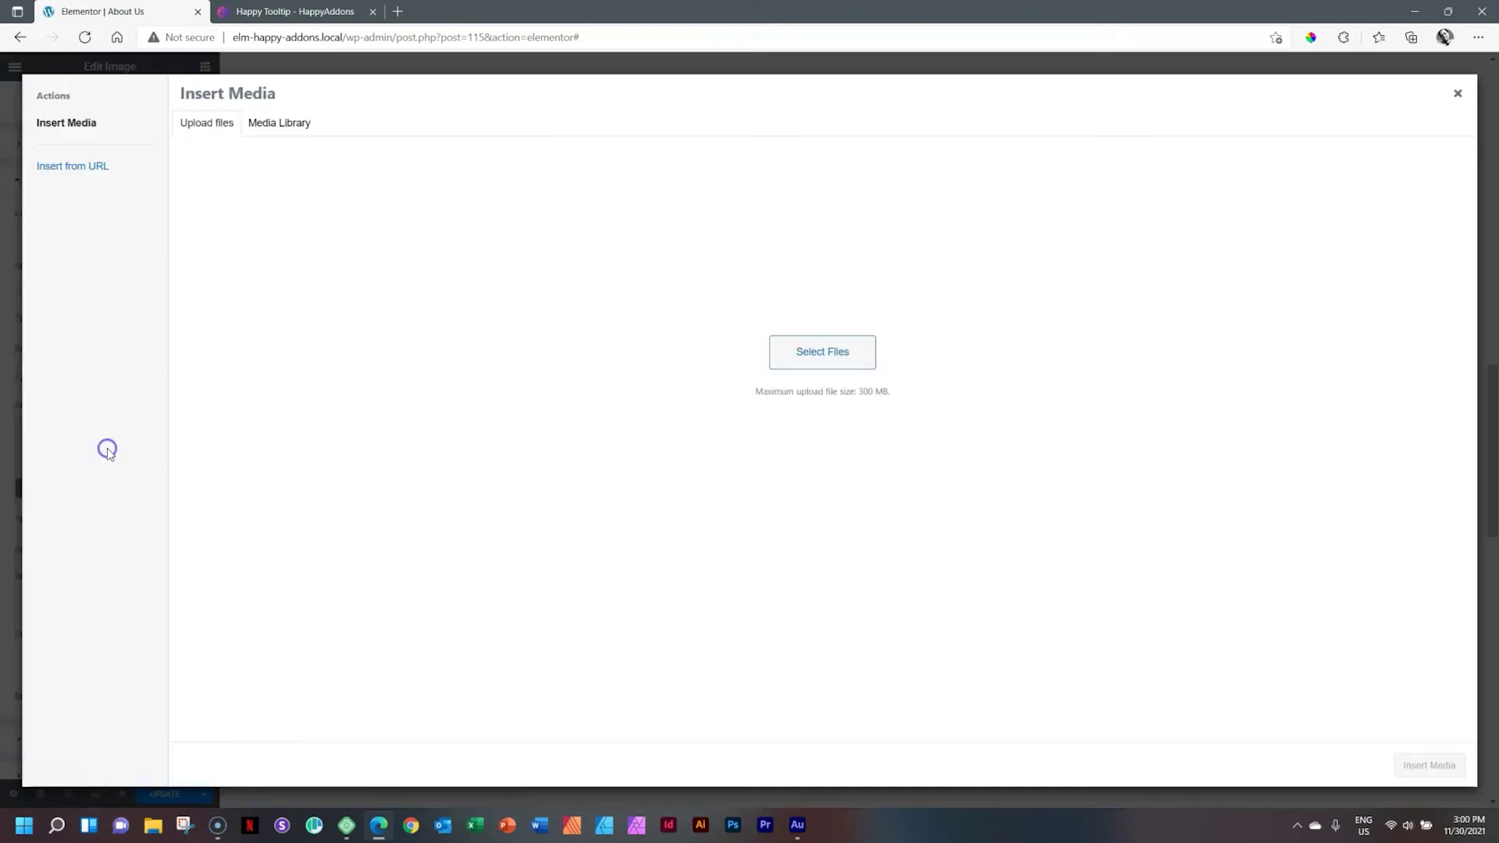
left_click(264, 125)
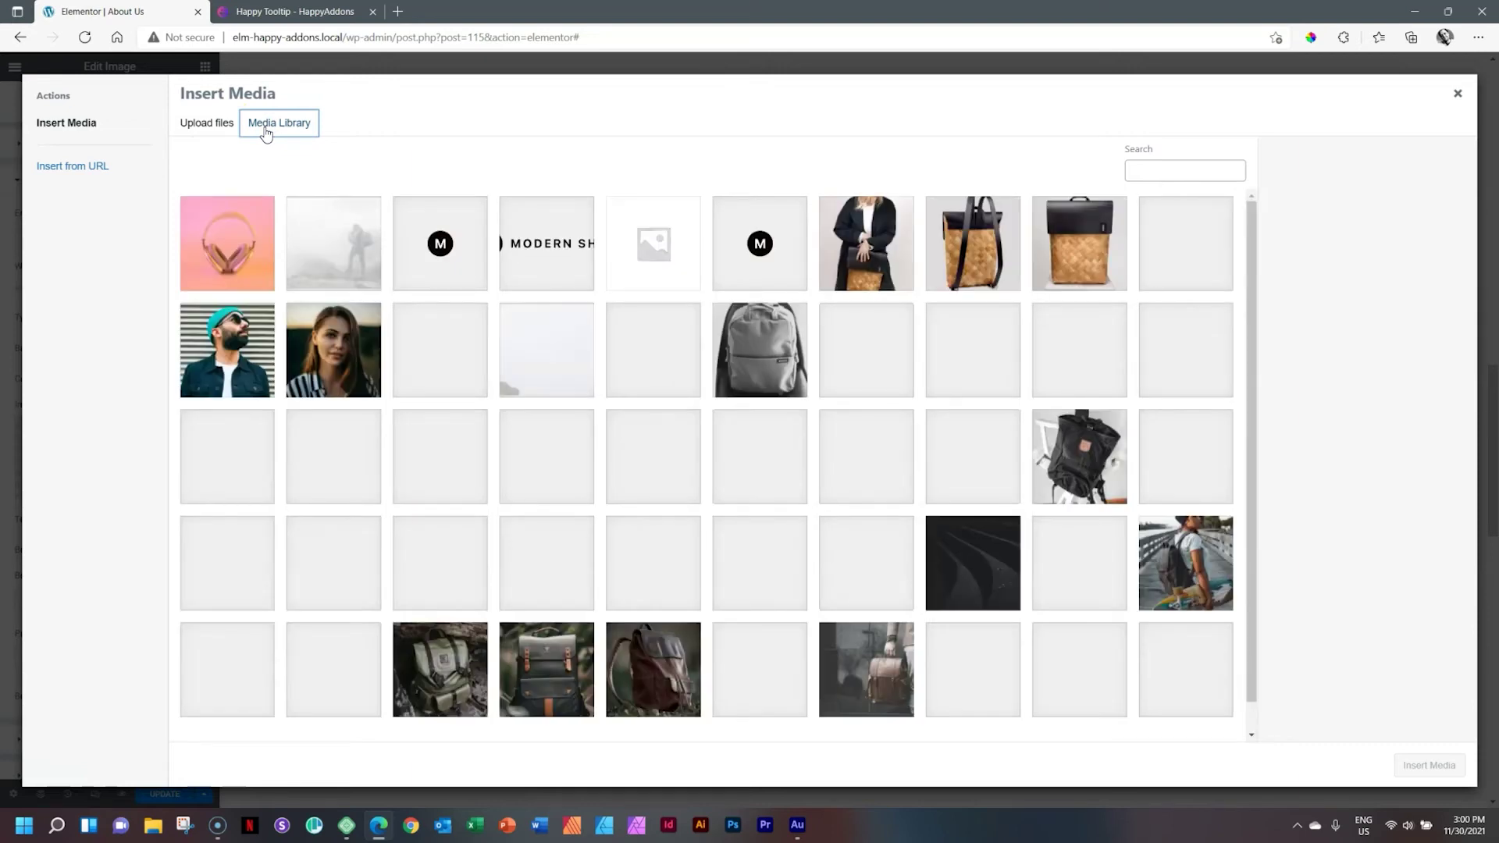
left_click(232, 254)
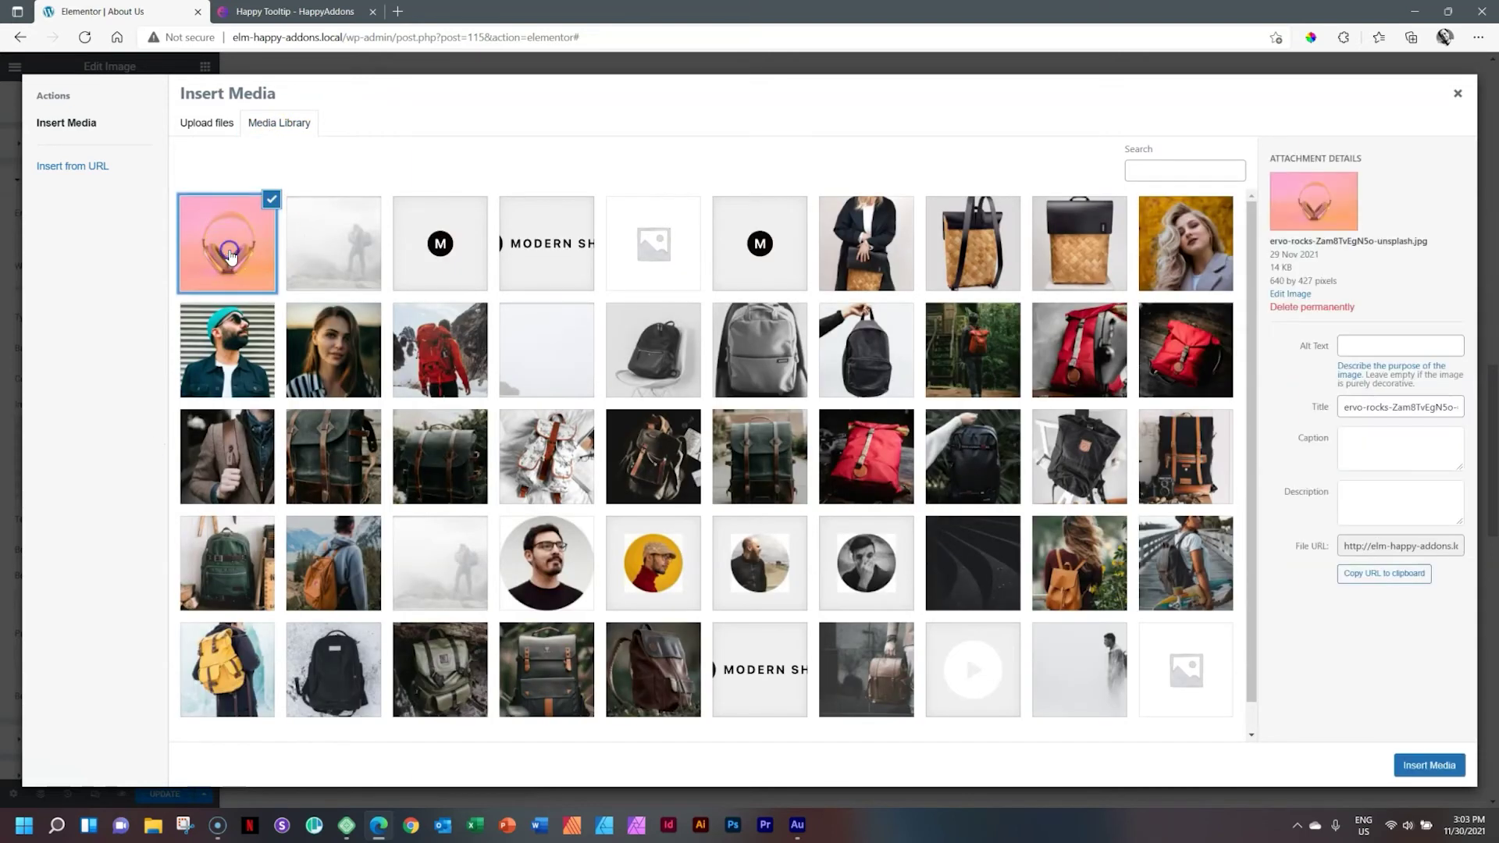
left_click(1429, 765)
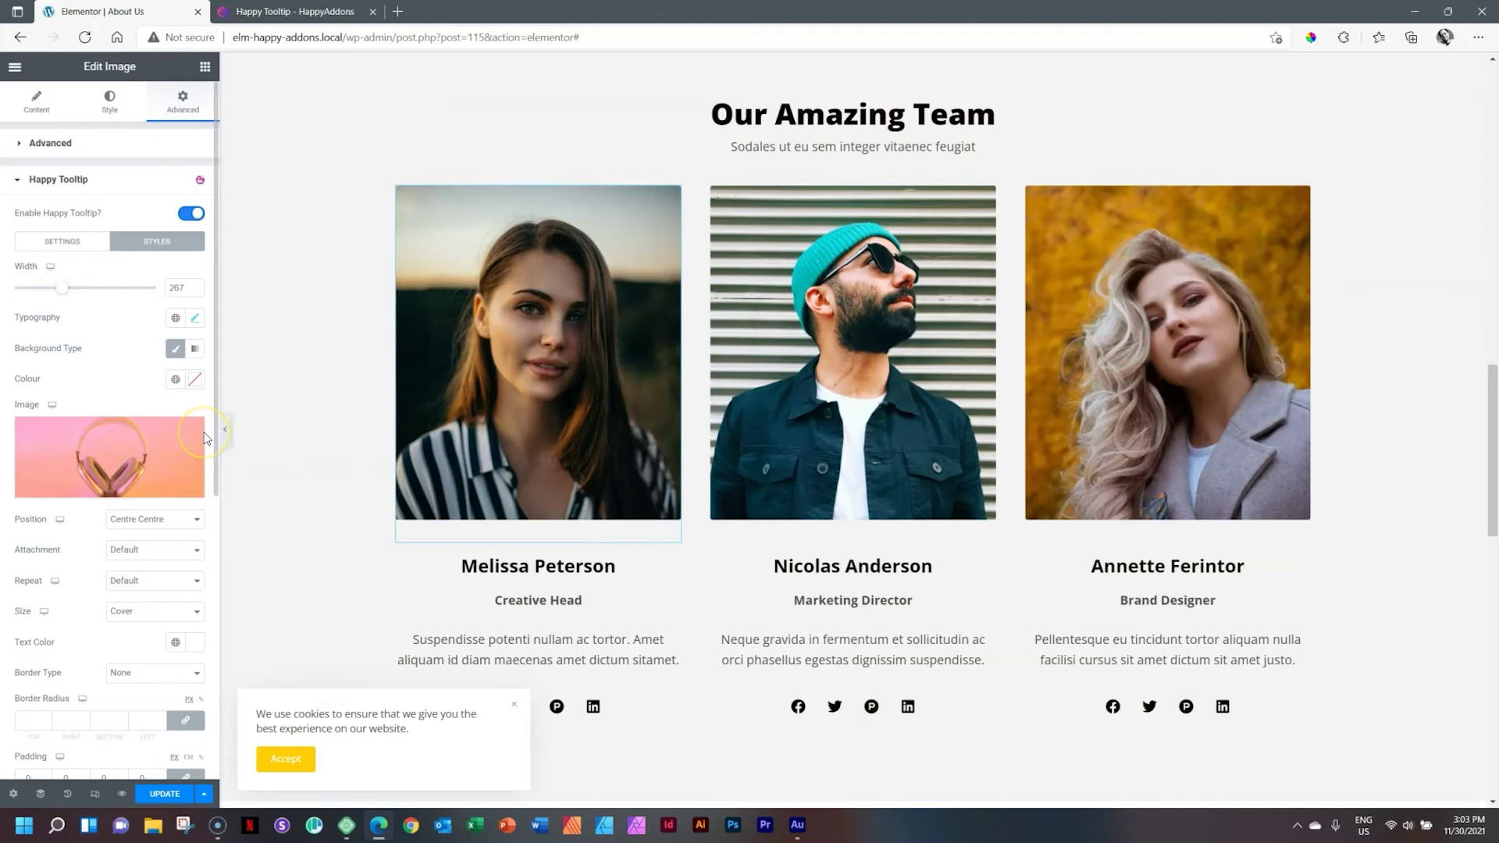
Step: Unlink padding to give the tooltip 100 top padding, and set a 90 border radius on all corners
scroll(119, 382, "down", 1)
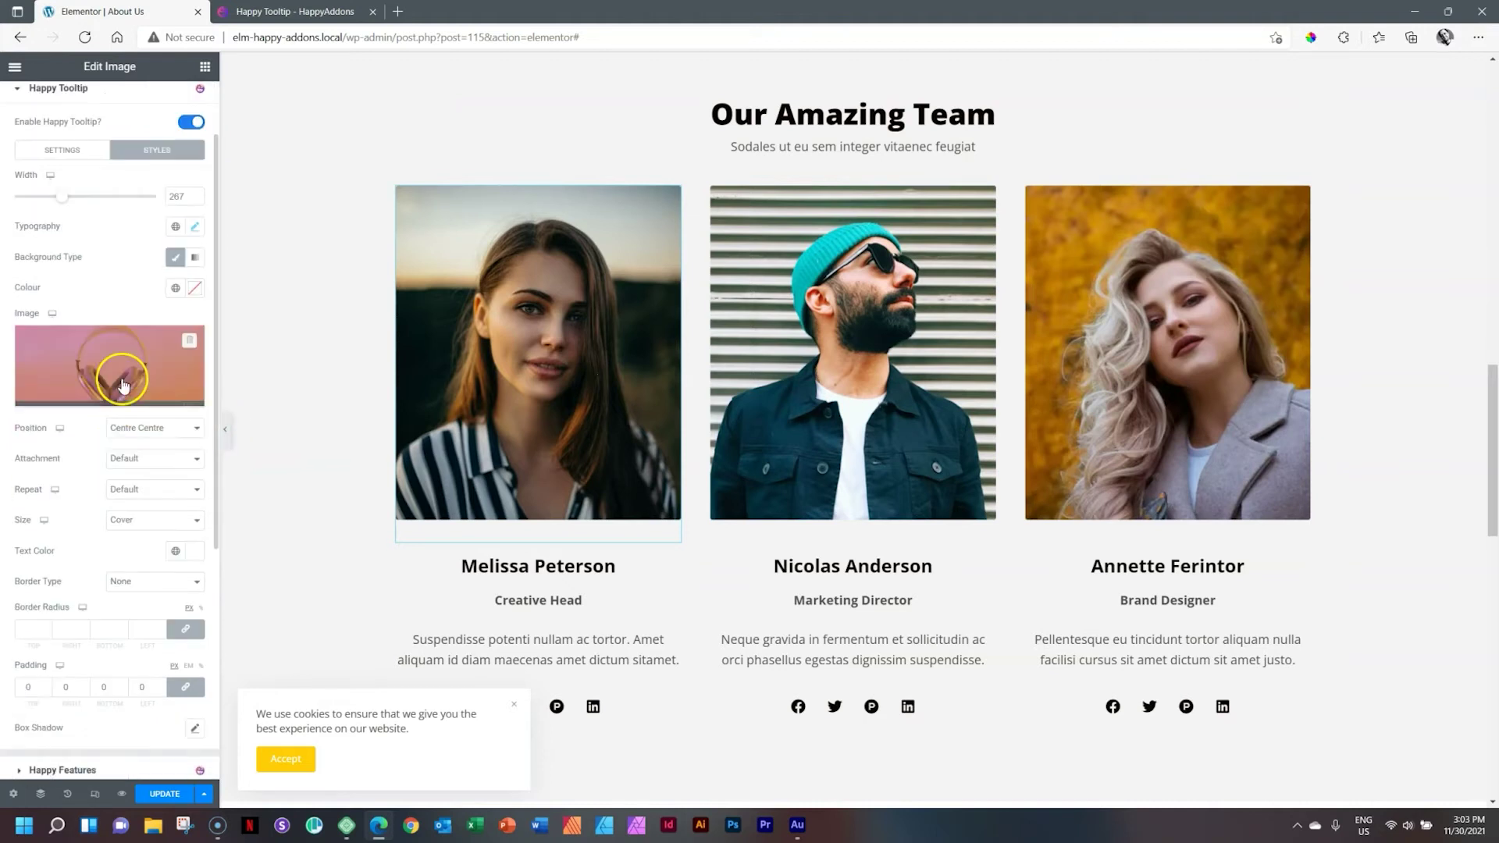
left_click(26, 685)
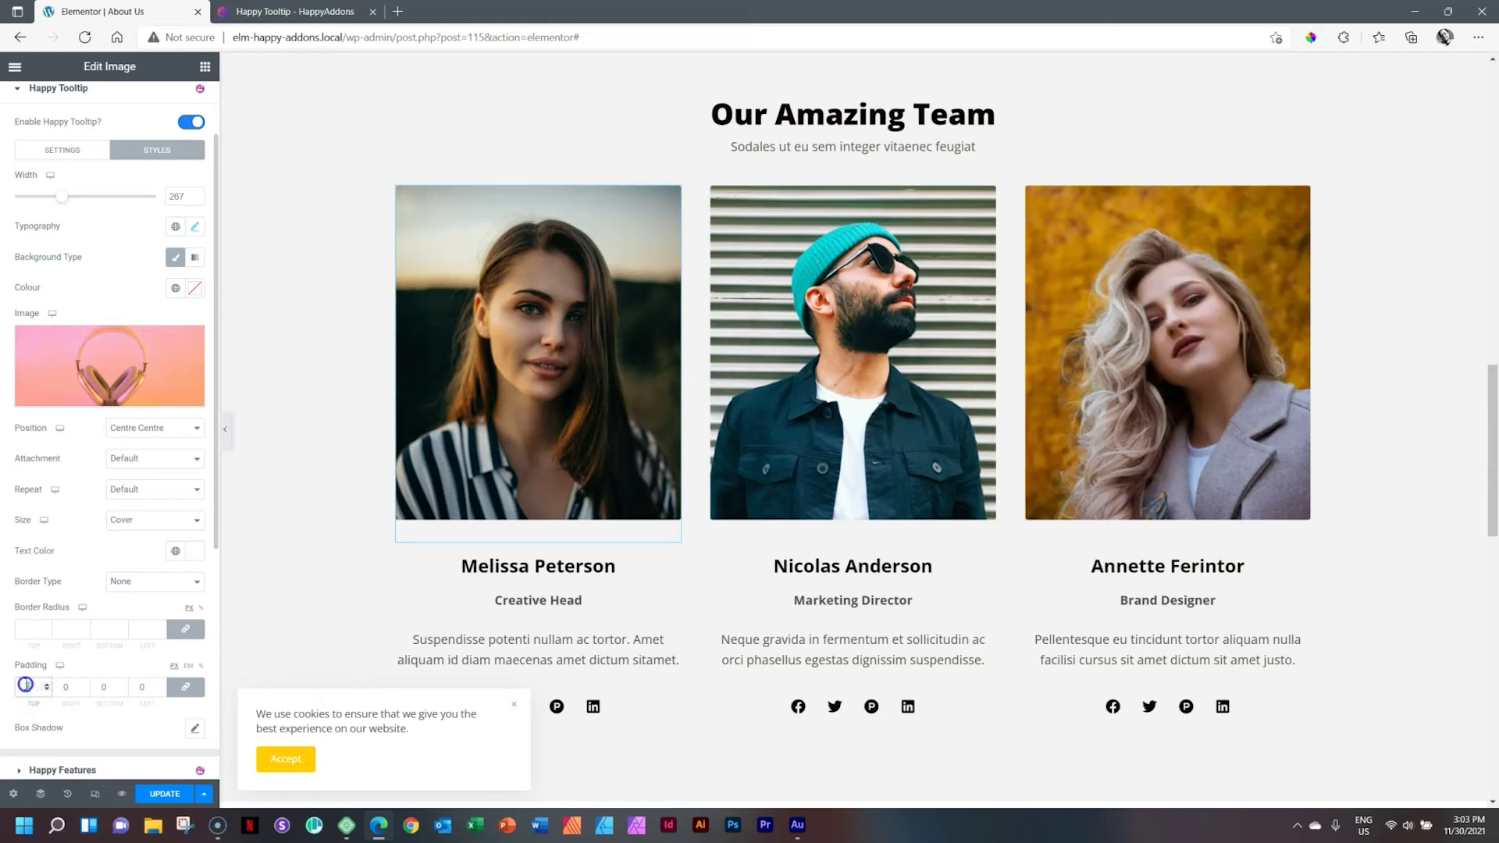
left_click(185, 687)
left_click(31, 686)
mouse_move(569, 325)
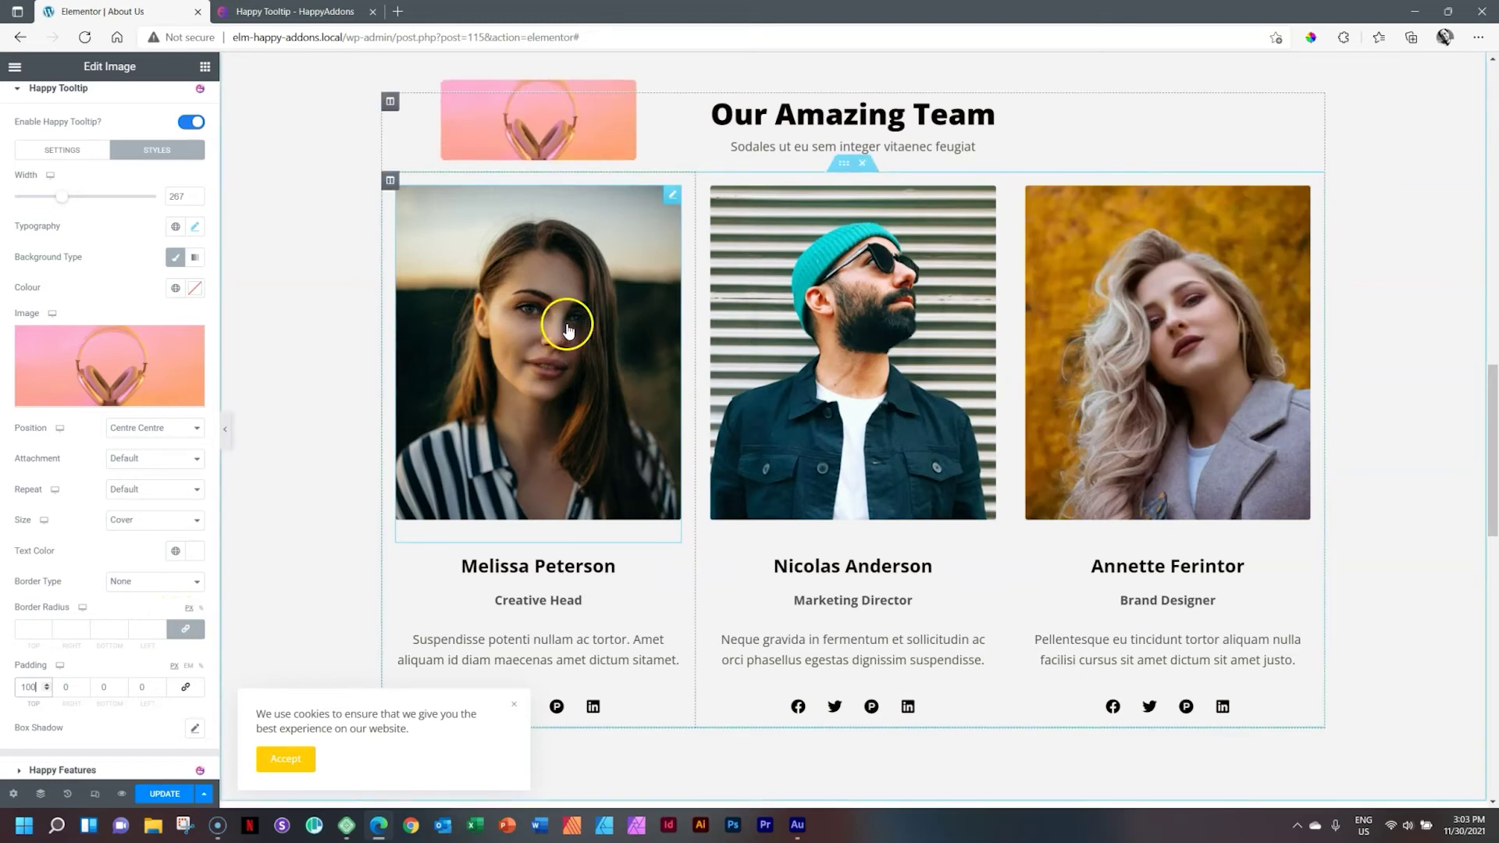
scroll(556, 359, "up", 4)
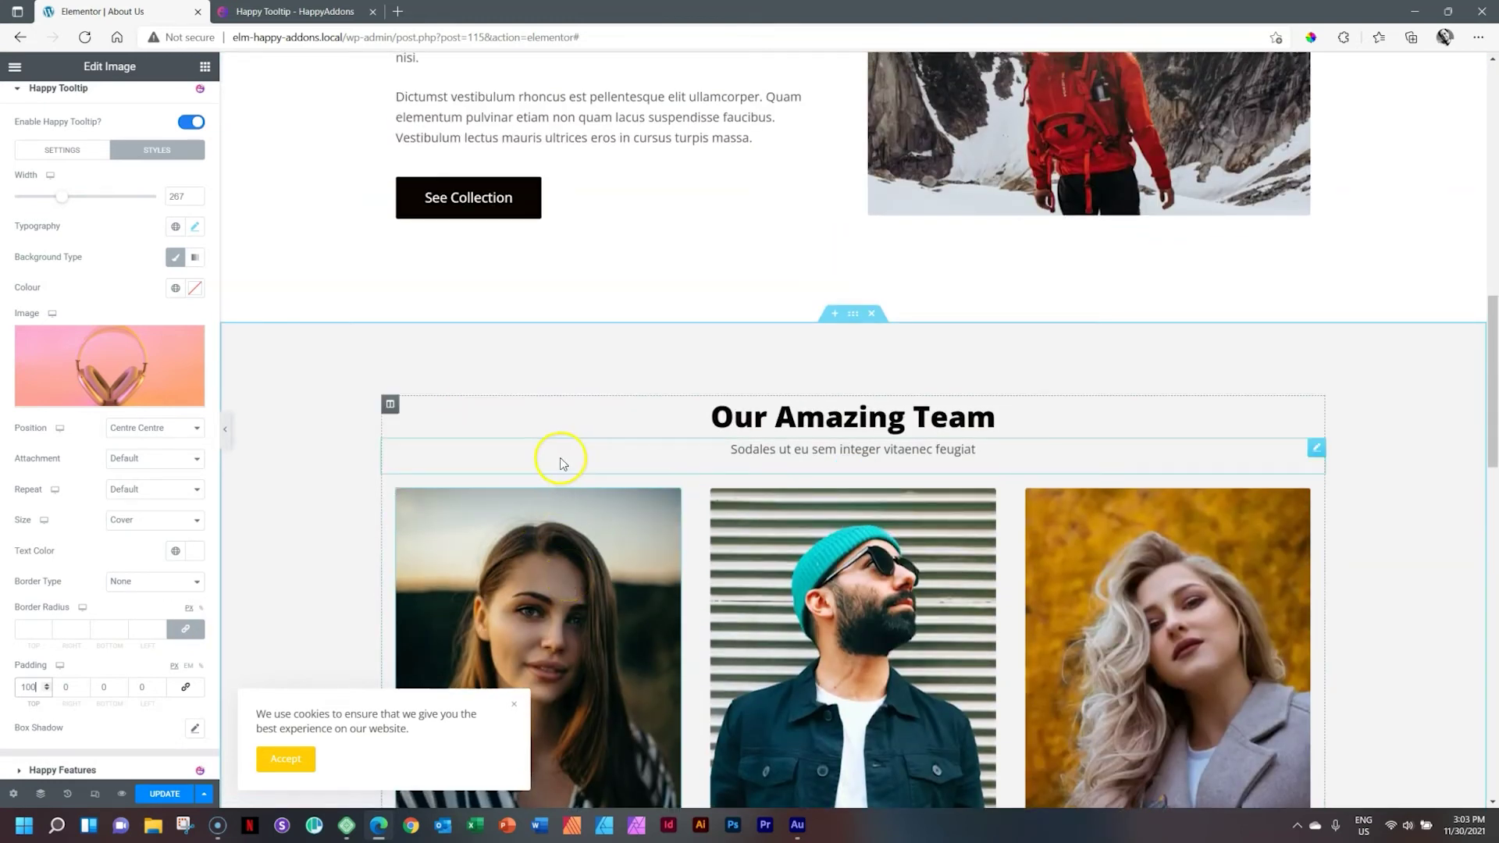
left_click(27, 630)
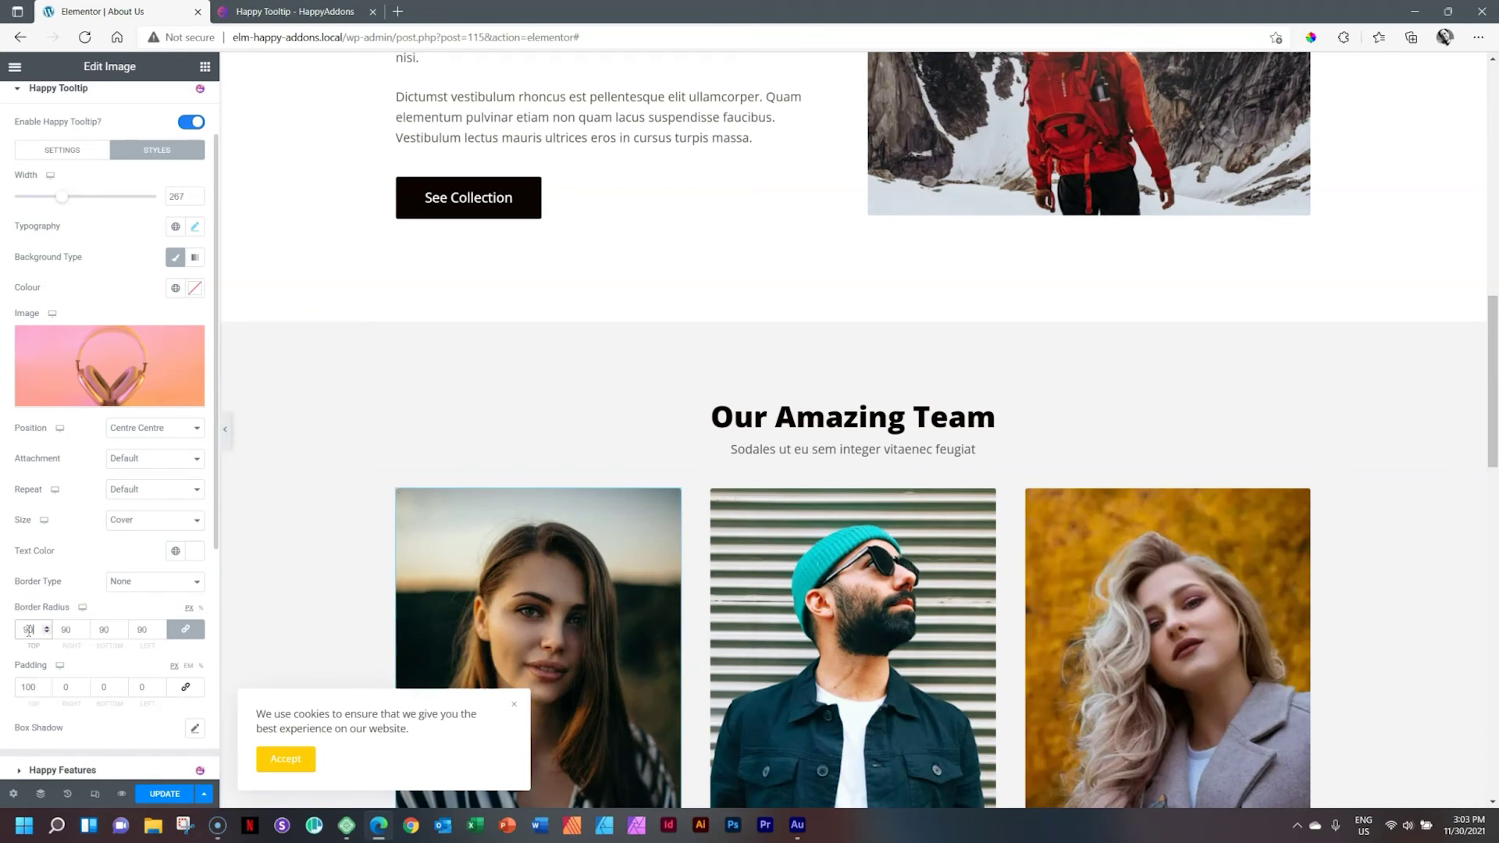
mouse_move(485, 601)
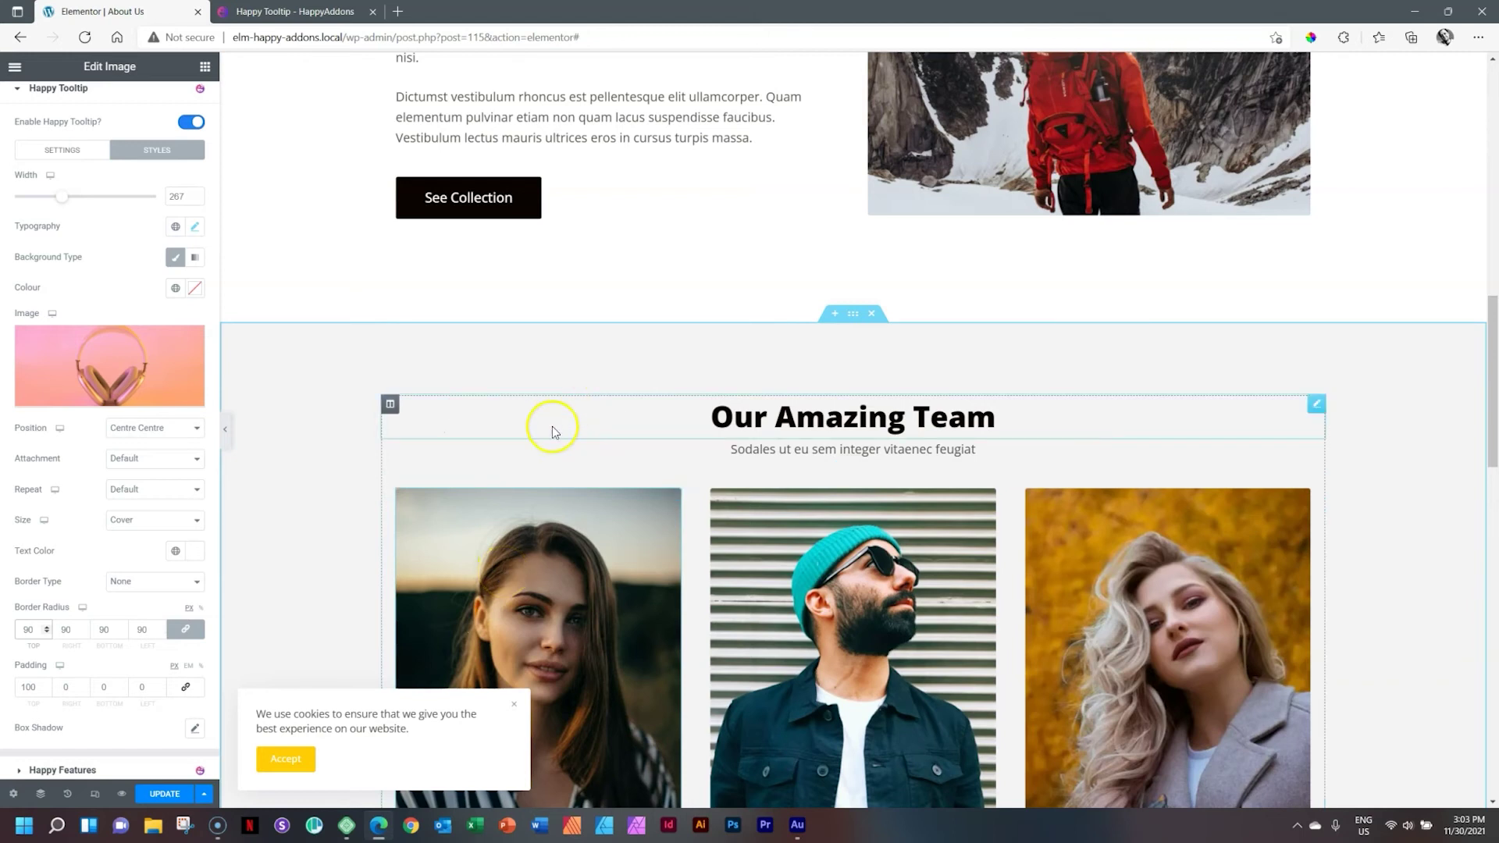
Step: Paste the team member's name into the tooltip's Content box
left_click(49, 151)
left_click(99, 222)
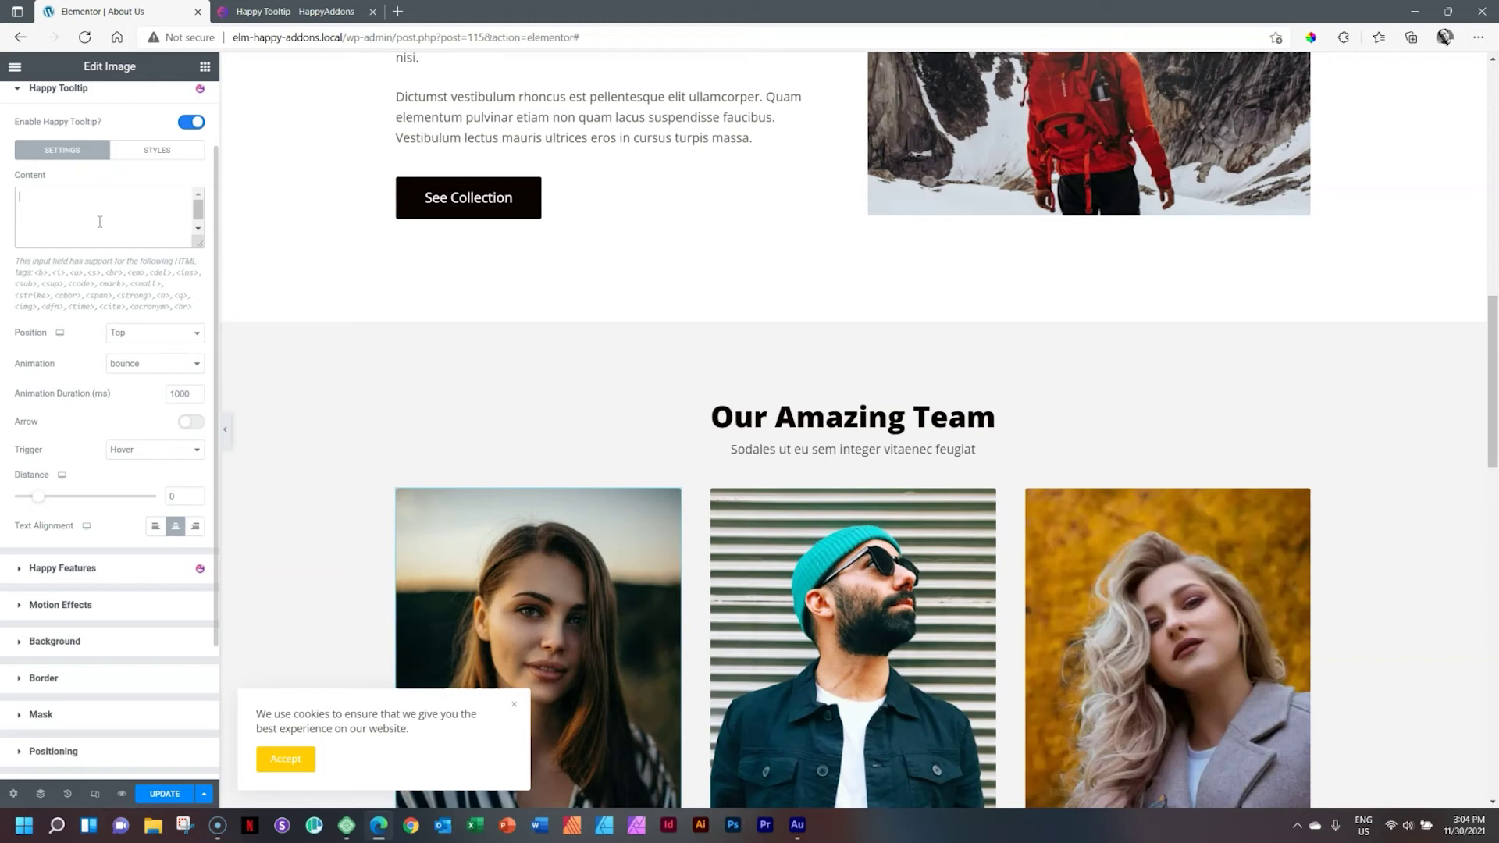
Step: Increase the tooltip's Distance from the image to 3
left_click(201, 194)
scroll(625, 469, "down", 2)
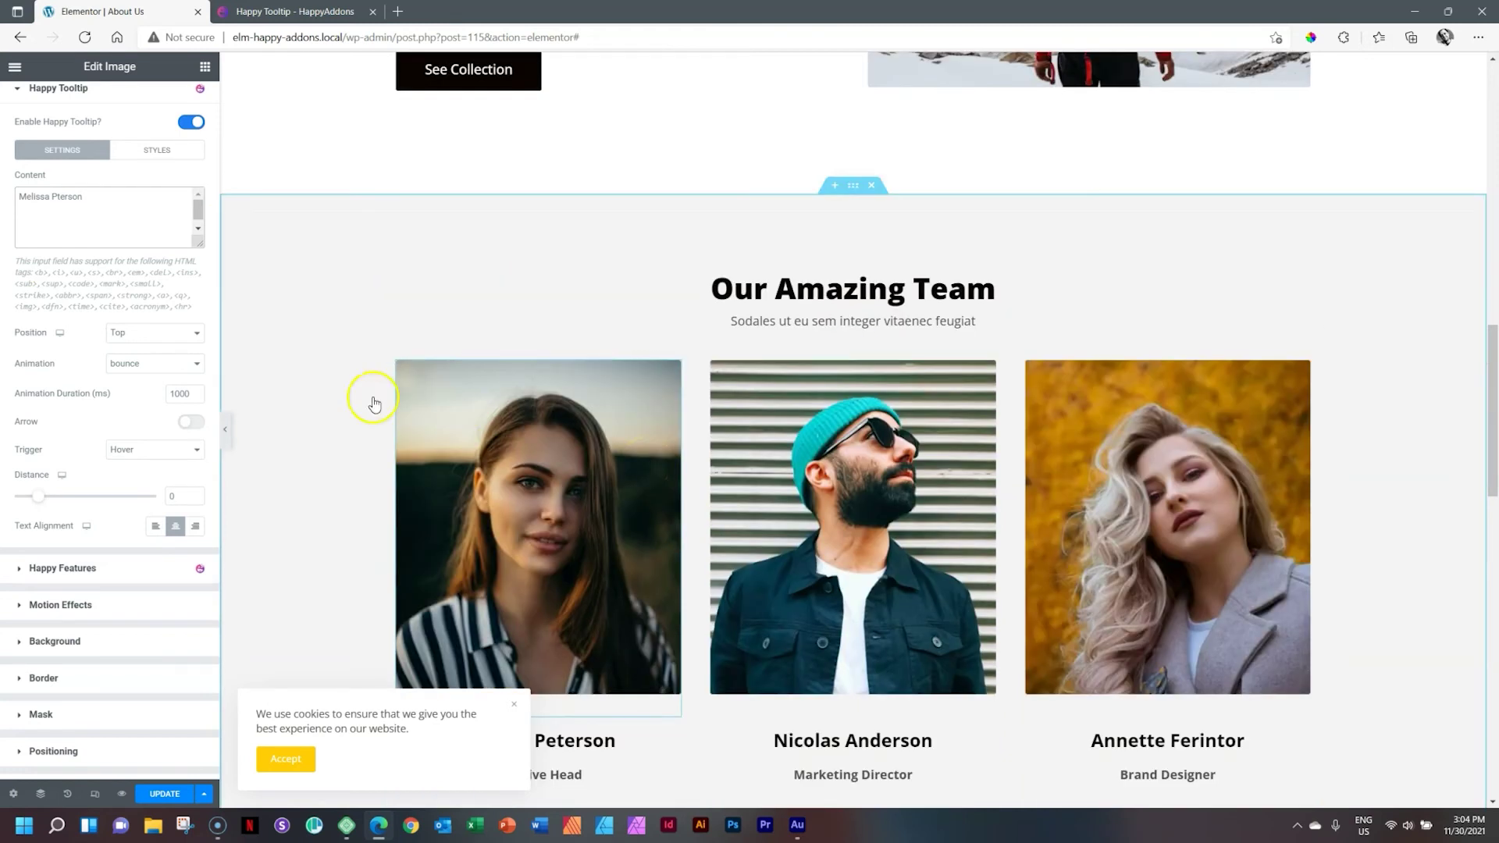
left_click_drag(38, 498, 52, 502)
mouse_move(660, 527)
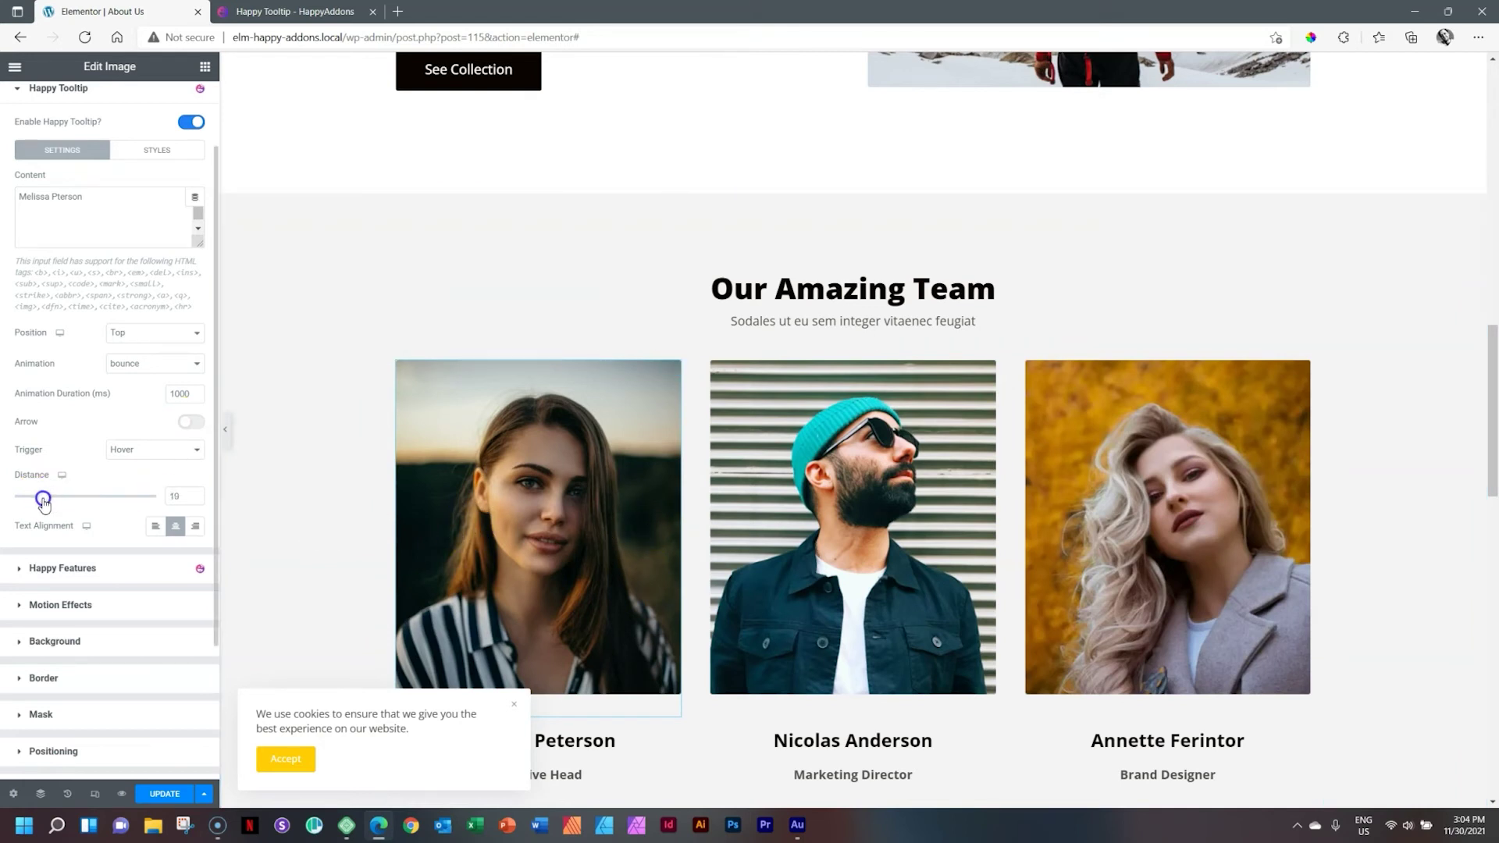
mouse_move(576, 476)
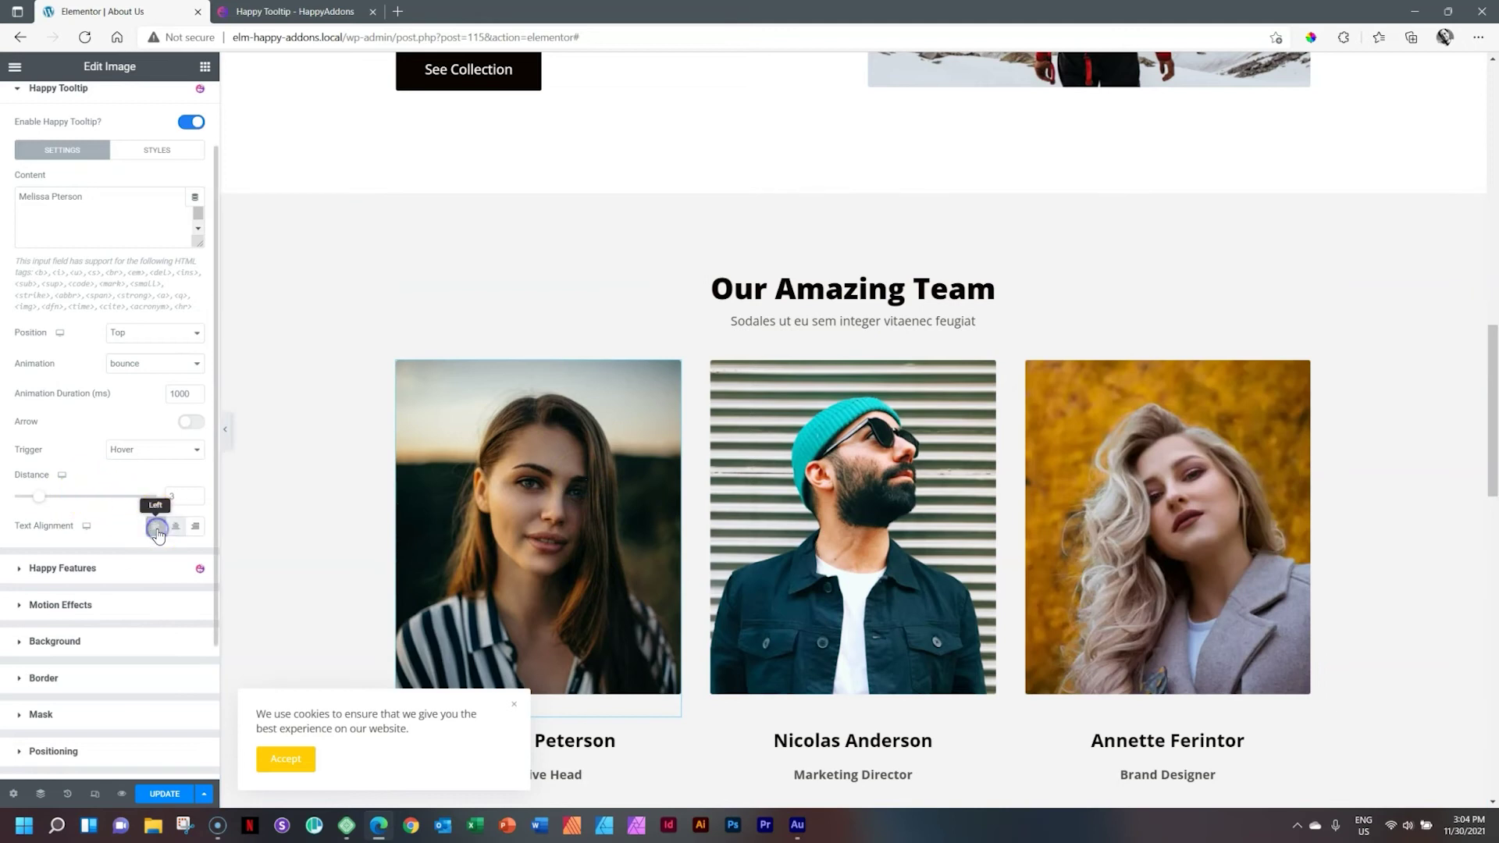
Step: Try left and then right text alignment on the tooltip
left_click(156, 529)
mouse_move(495, 526)
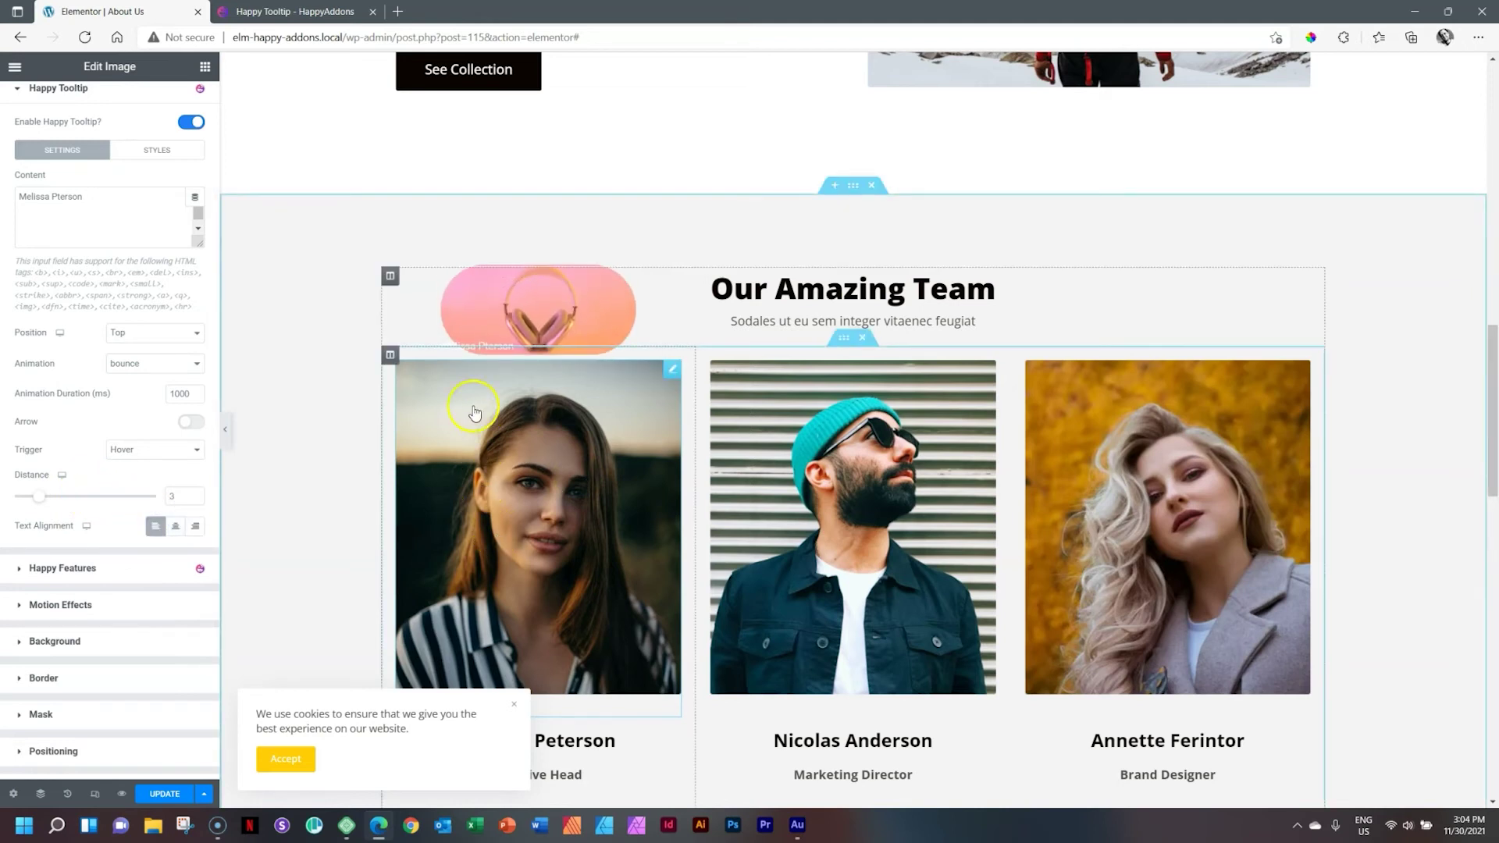
left_click(197, 527)
mouse_move(552, 502)
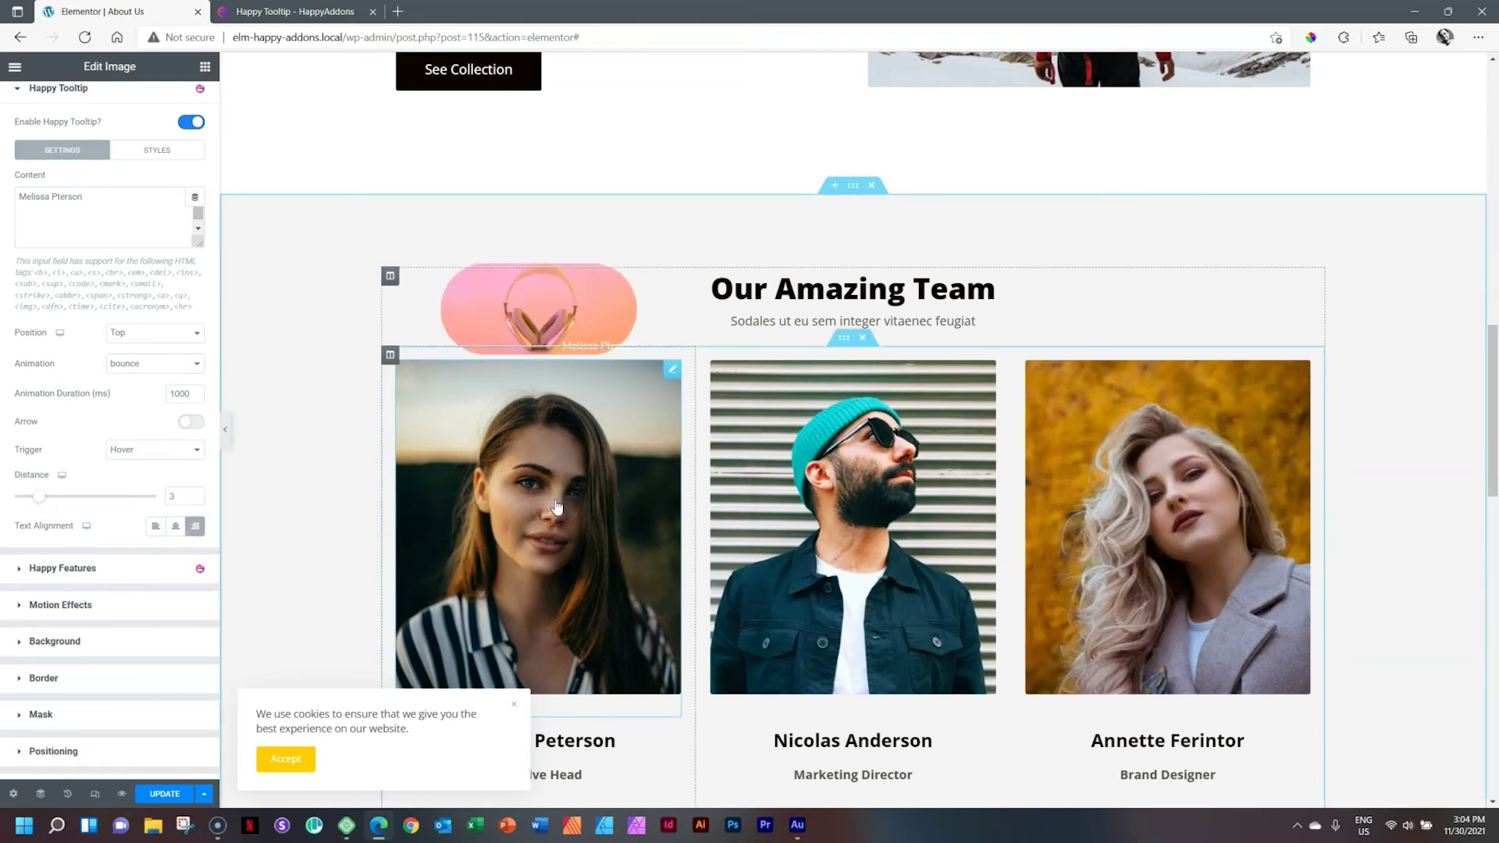
Step: Keep the trigger on Hover, switch the tooltip arrow on, and centre the text
left_click(134, 450)
left_click(144, 448)
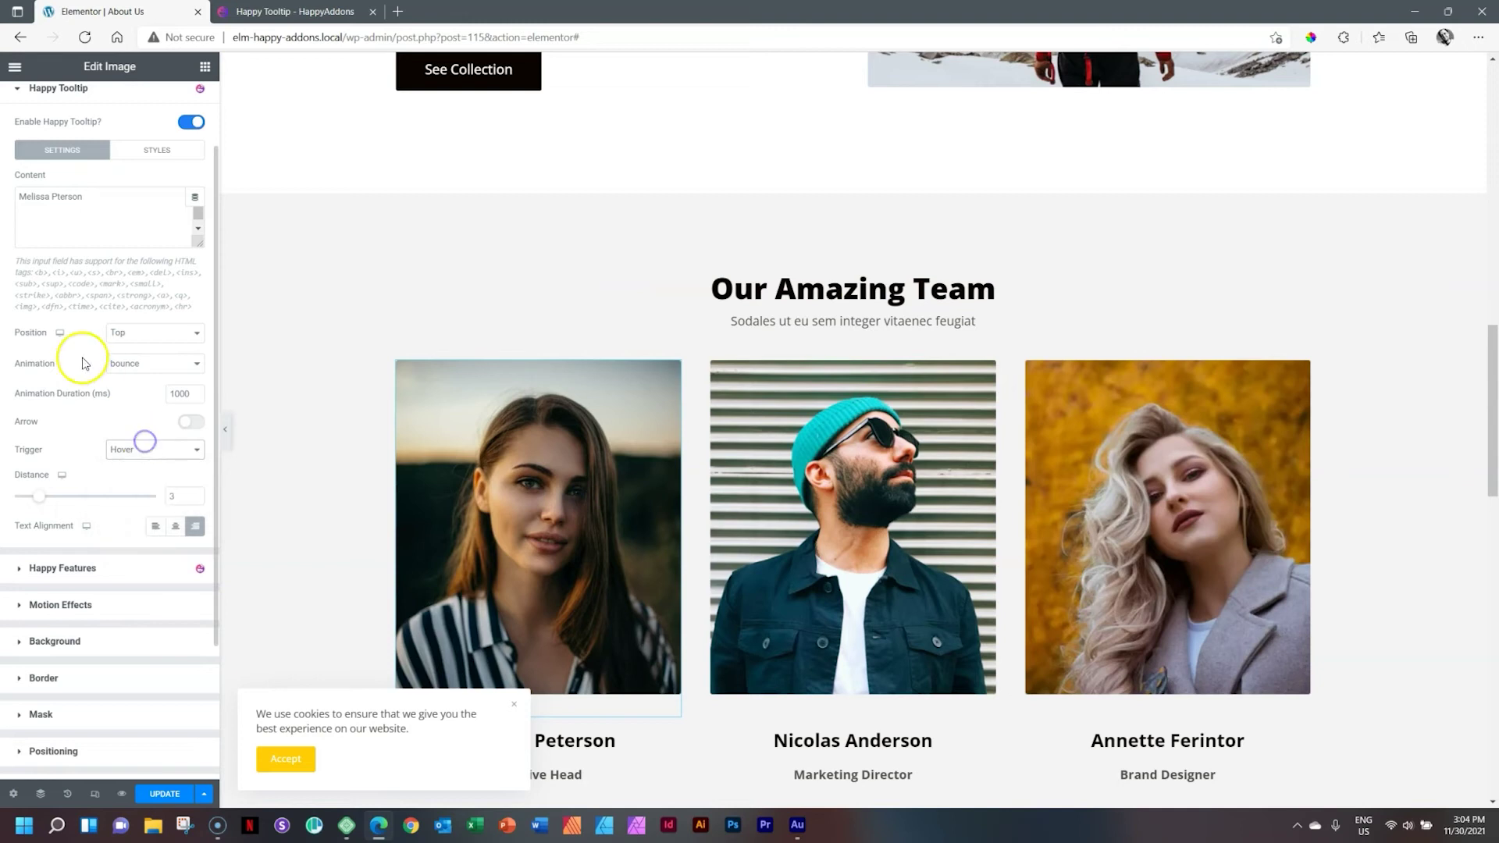
left_click(191, 424)
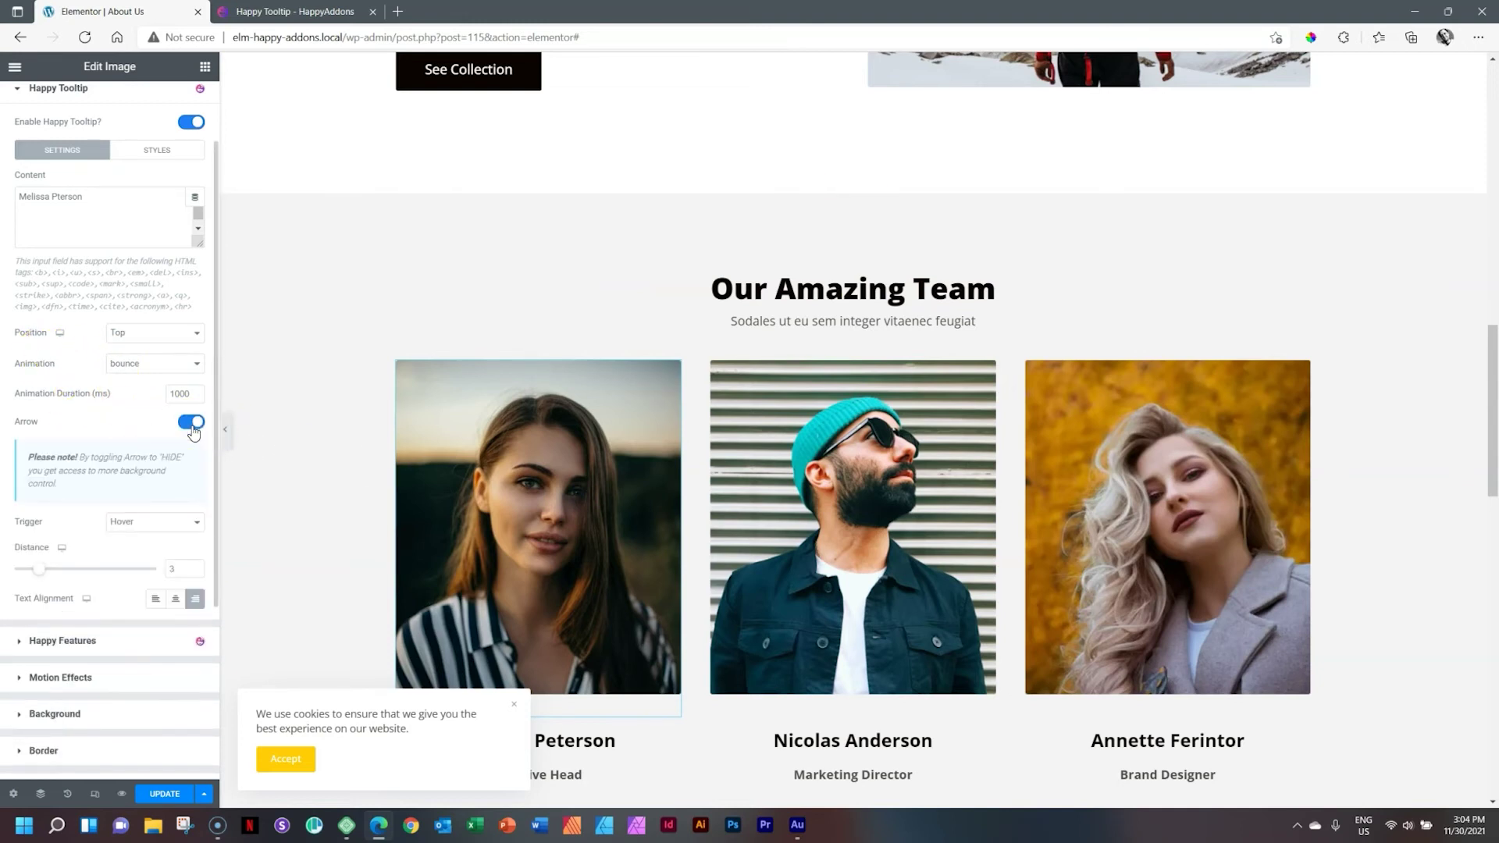
mouse_move(462, 445)
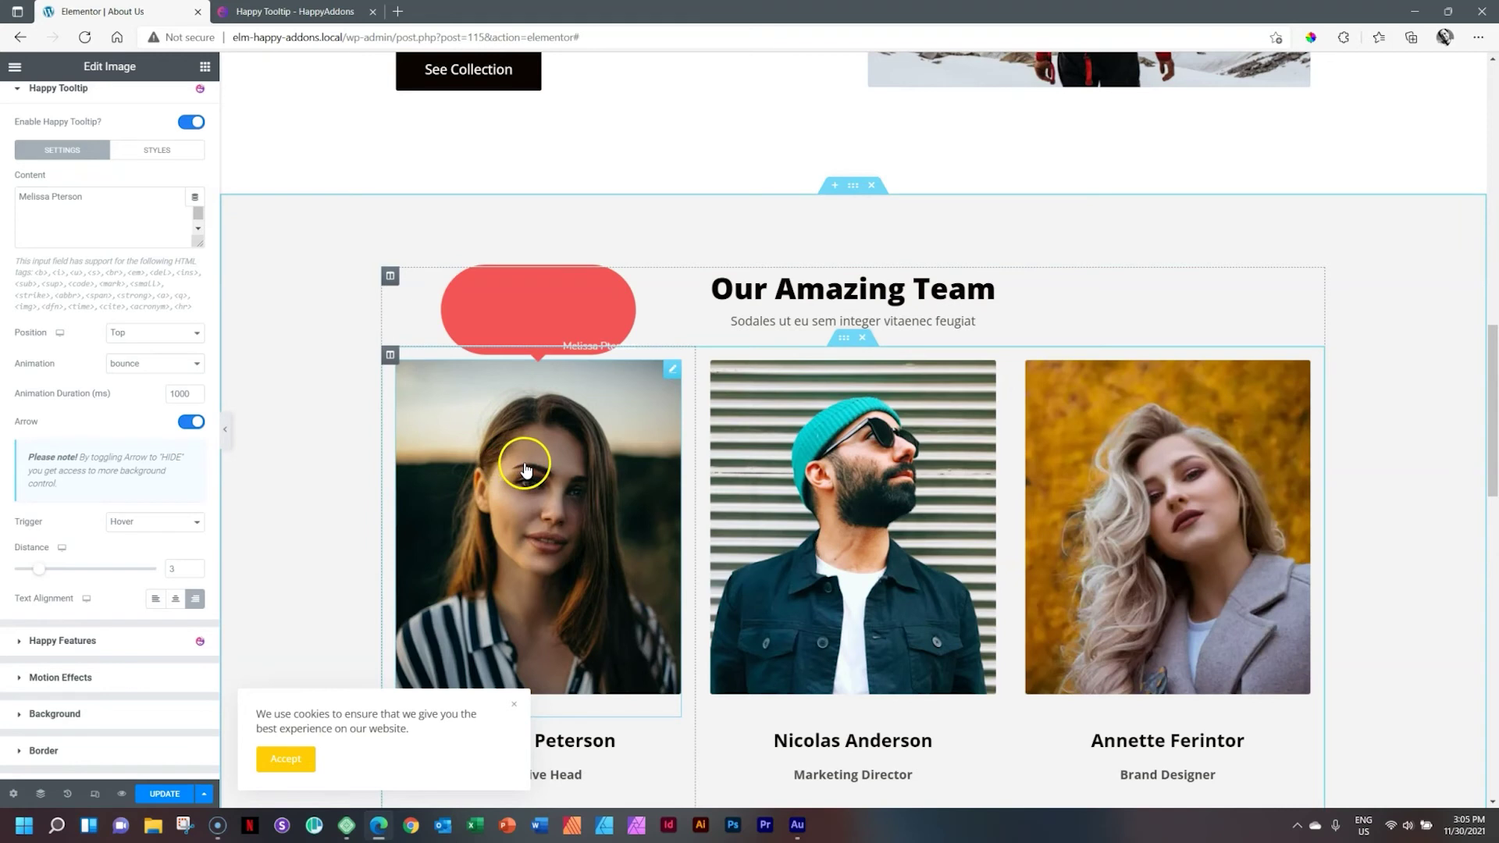
left_click(173, 598)
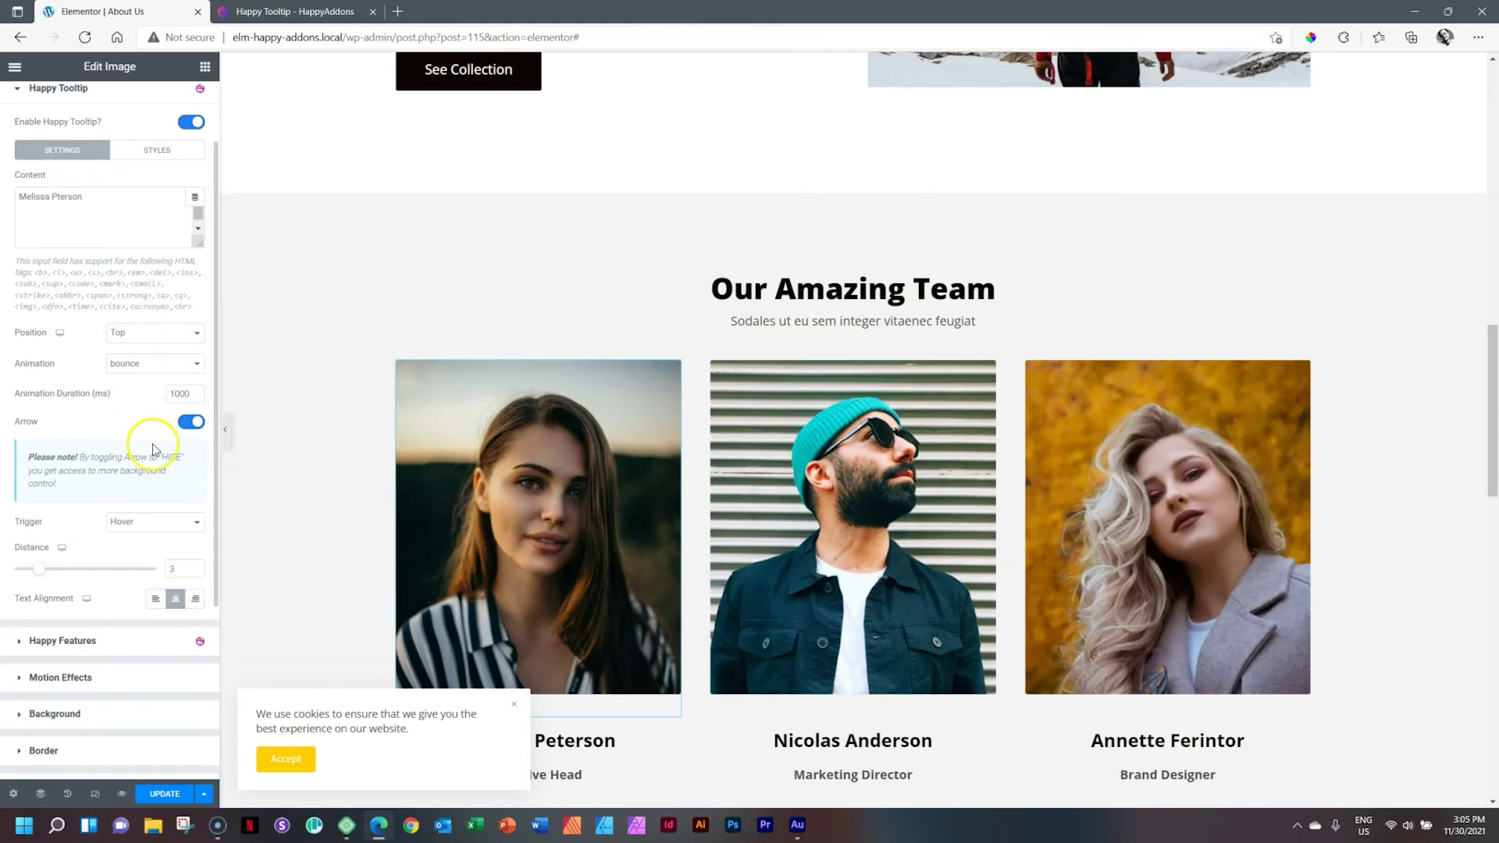
Step: In the tooltip styles, link and clear the padding and set border radius to 0
left_click(157, 153)
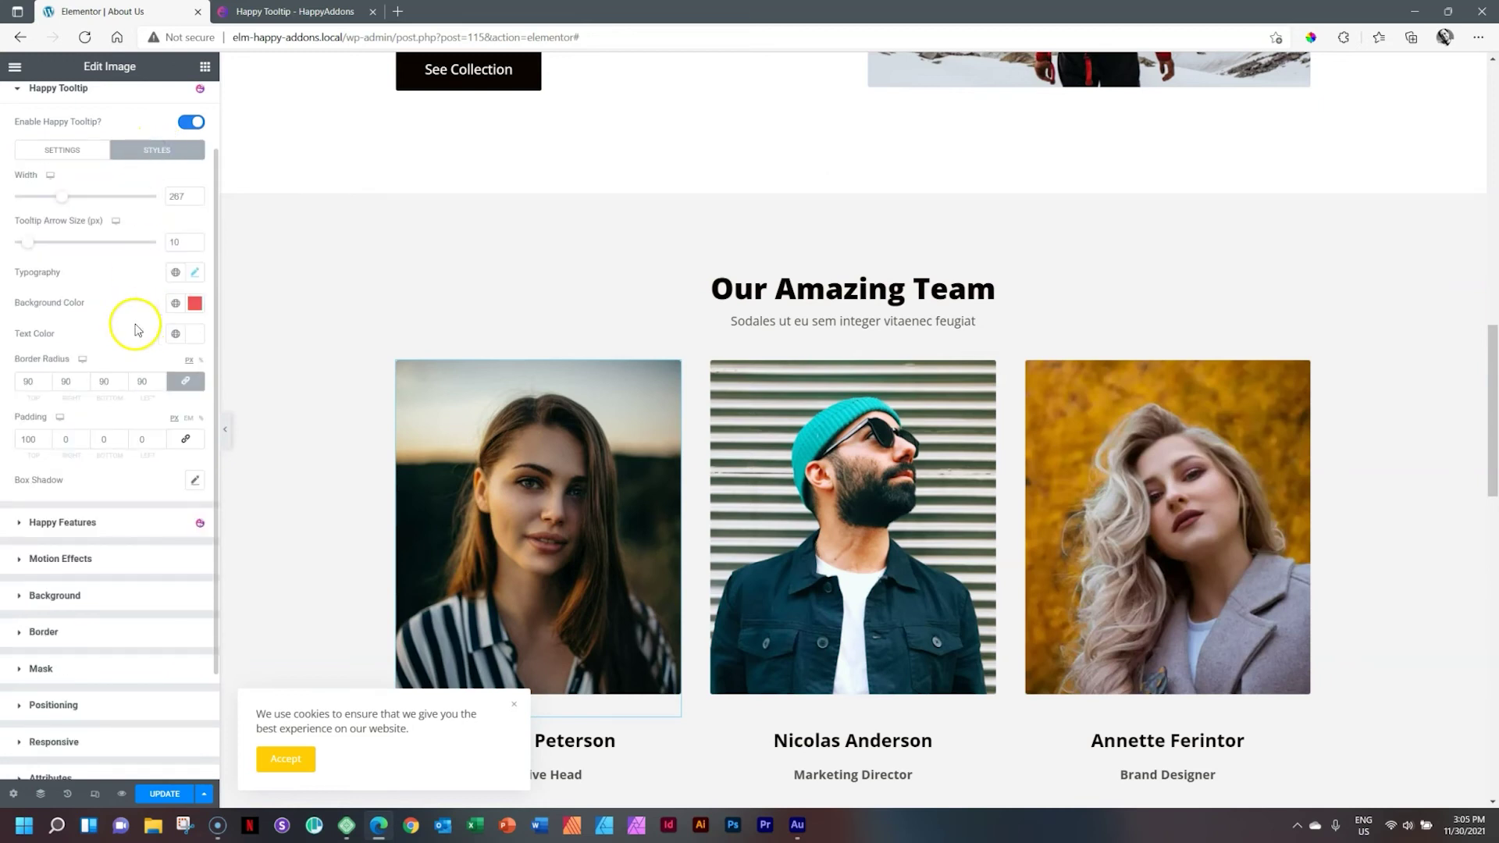
left_click(27, 441)
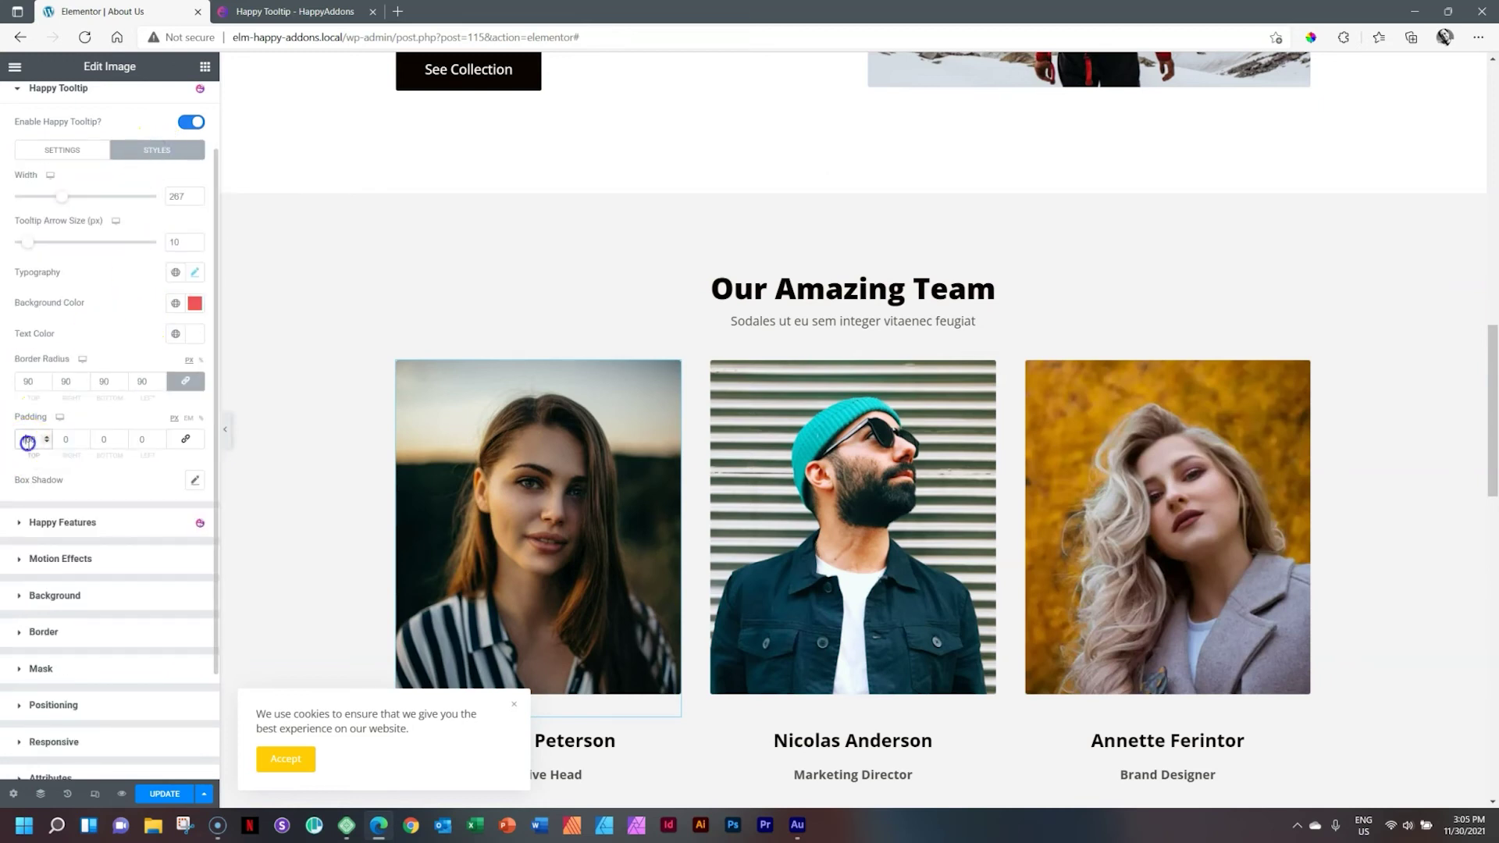
left_click(186, 439)
double_click(26, 440)
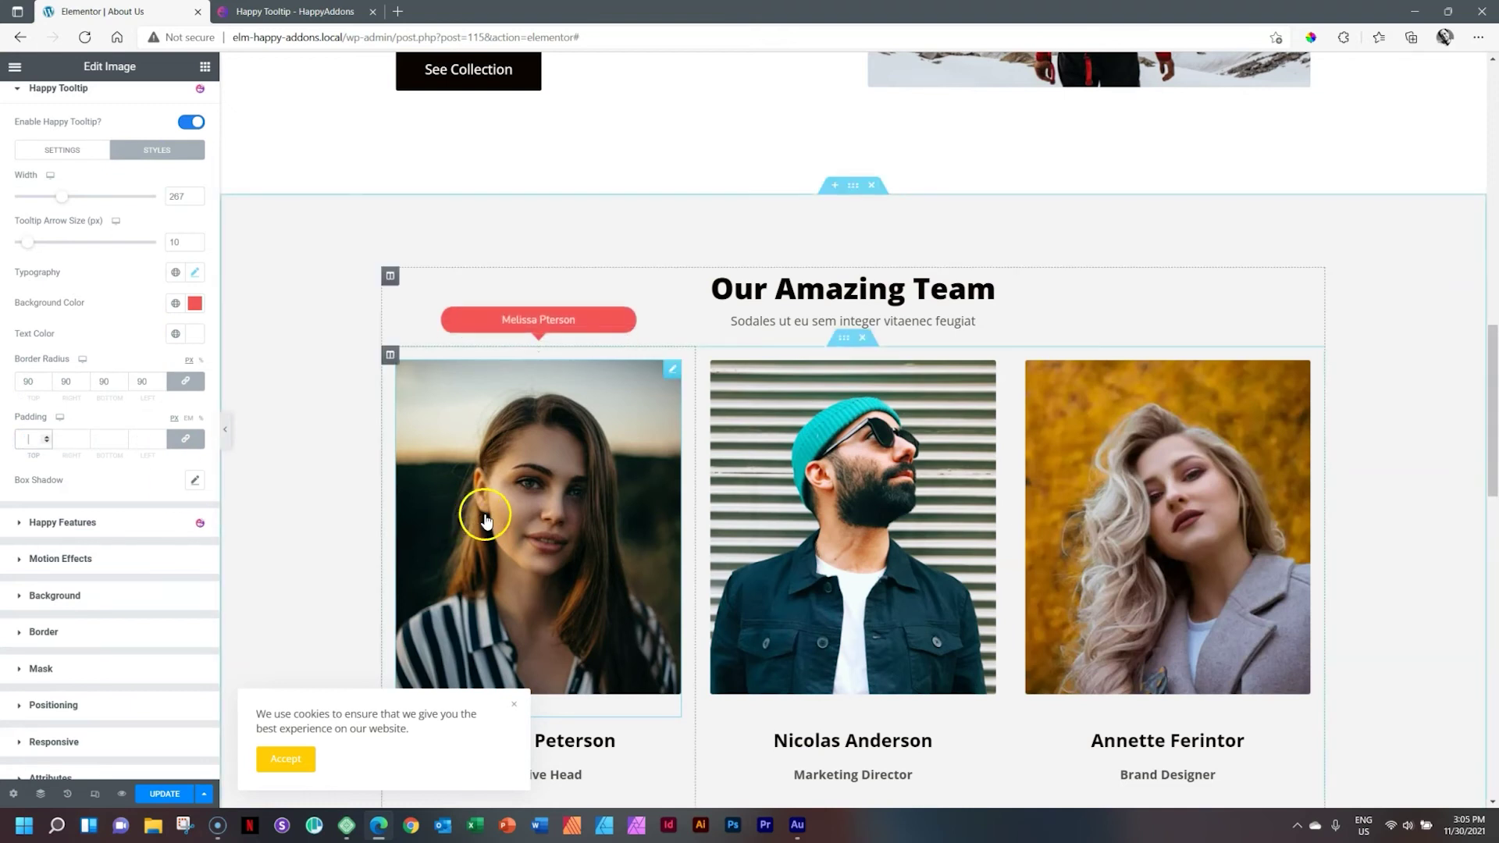
double_click(23, 381)
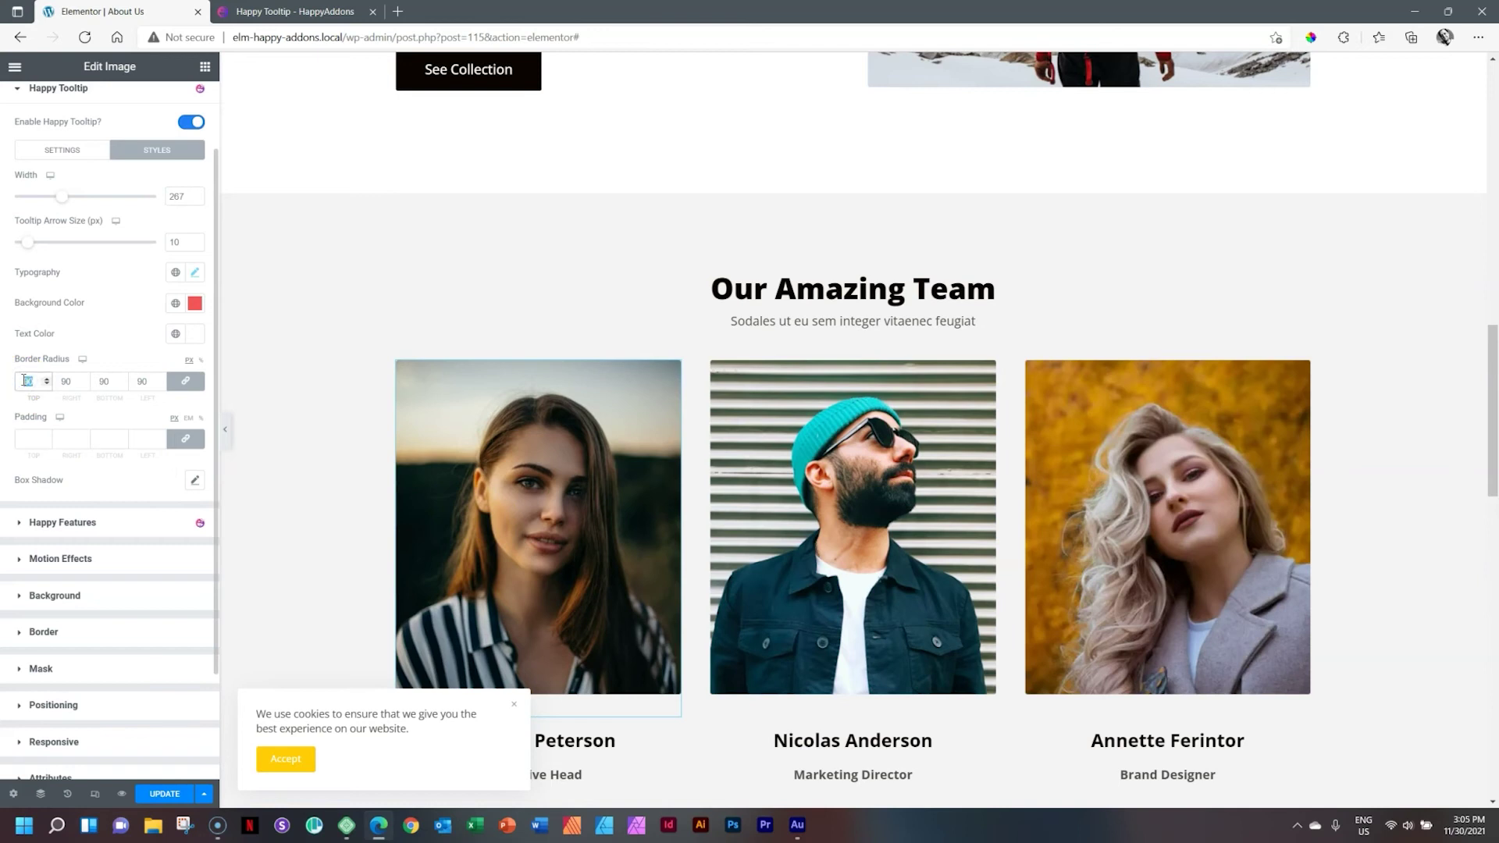
mouse_move(526, 429)
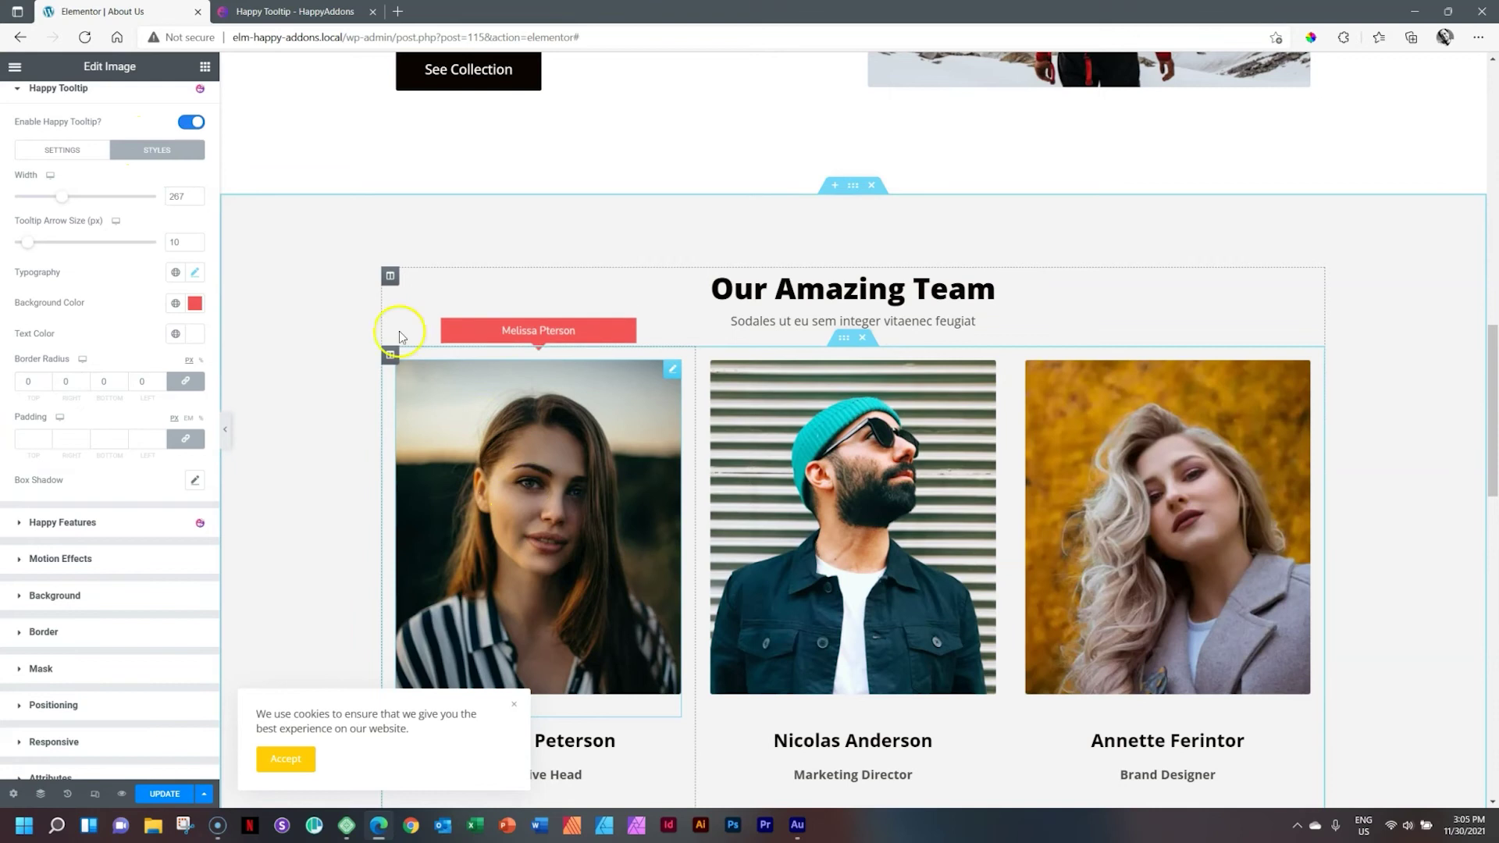
Step: Switch the tooltip trigger to Click, then back to Hover
left_click(67, 153)
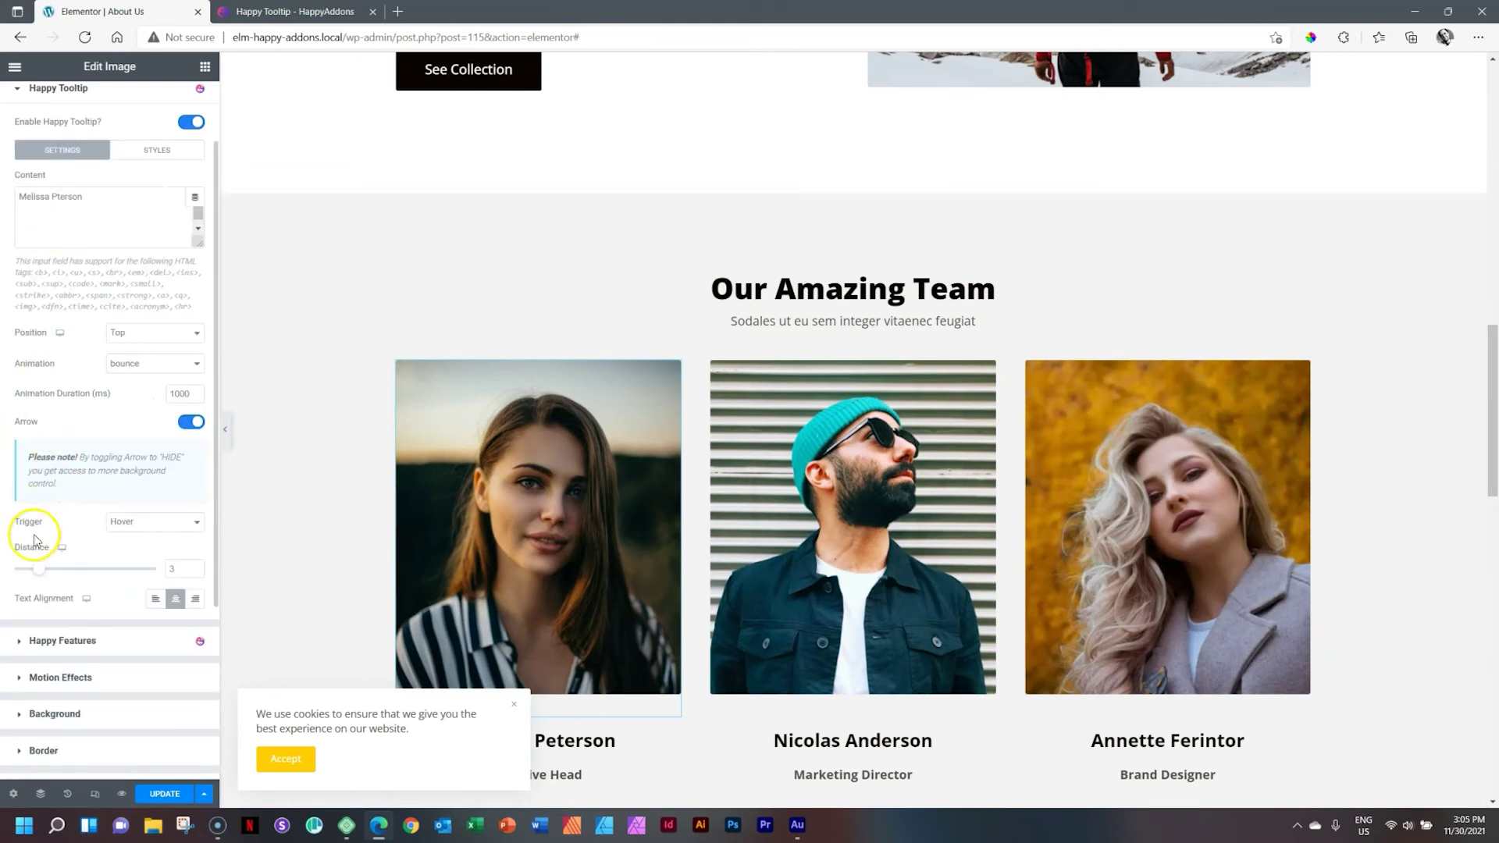
left_click(139, 525)
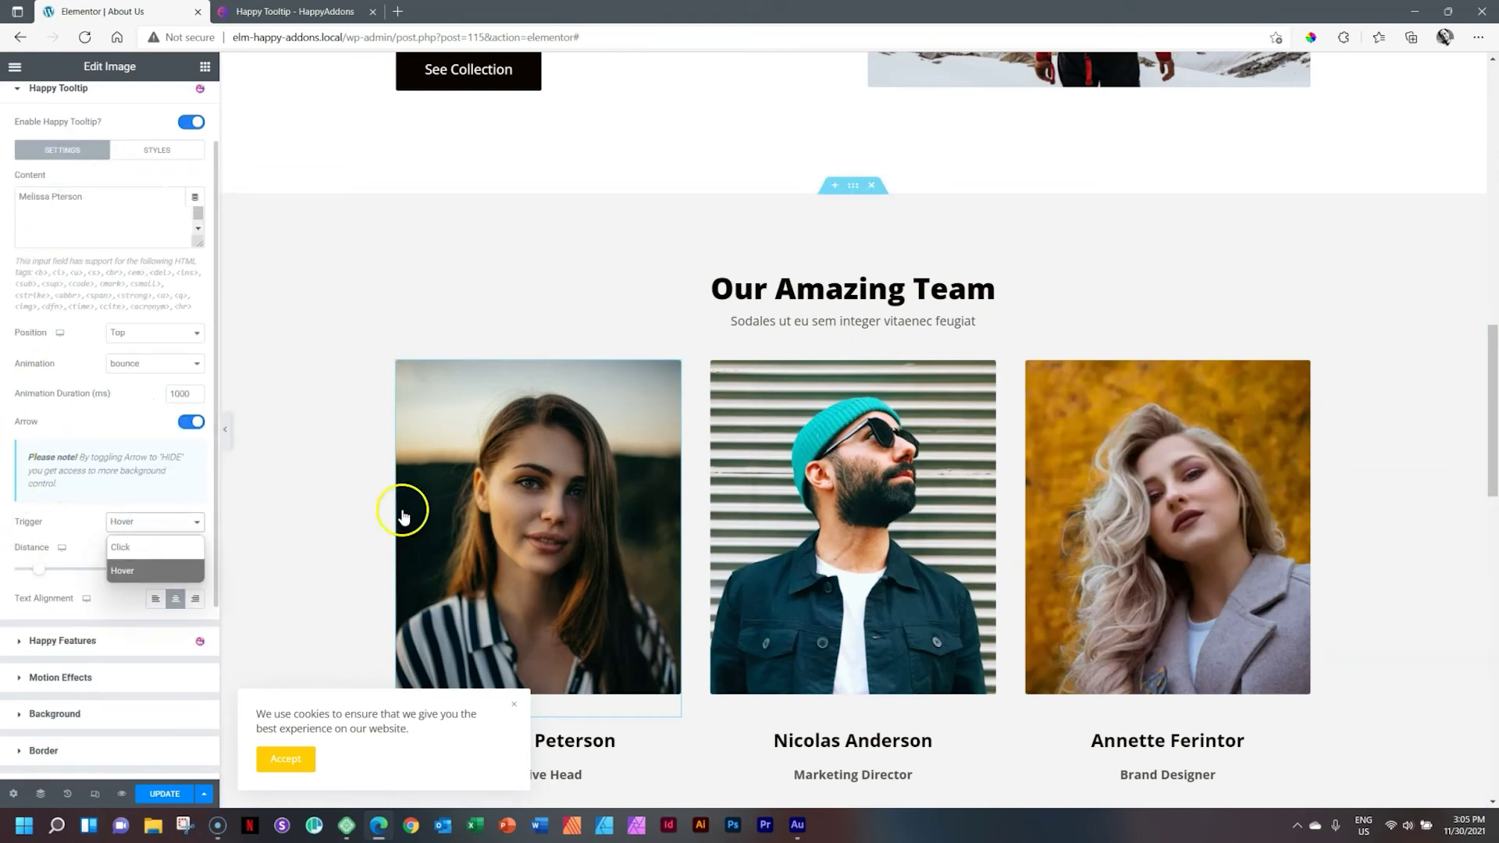
left_click(154, 547)
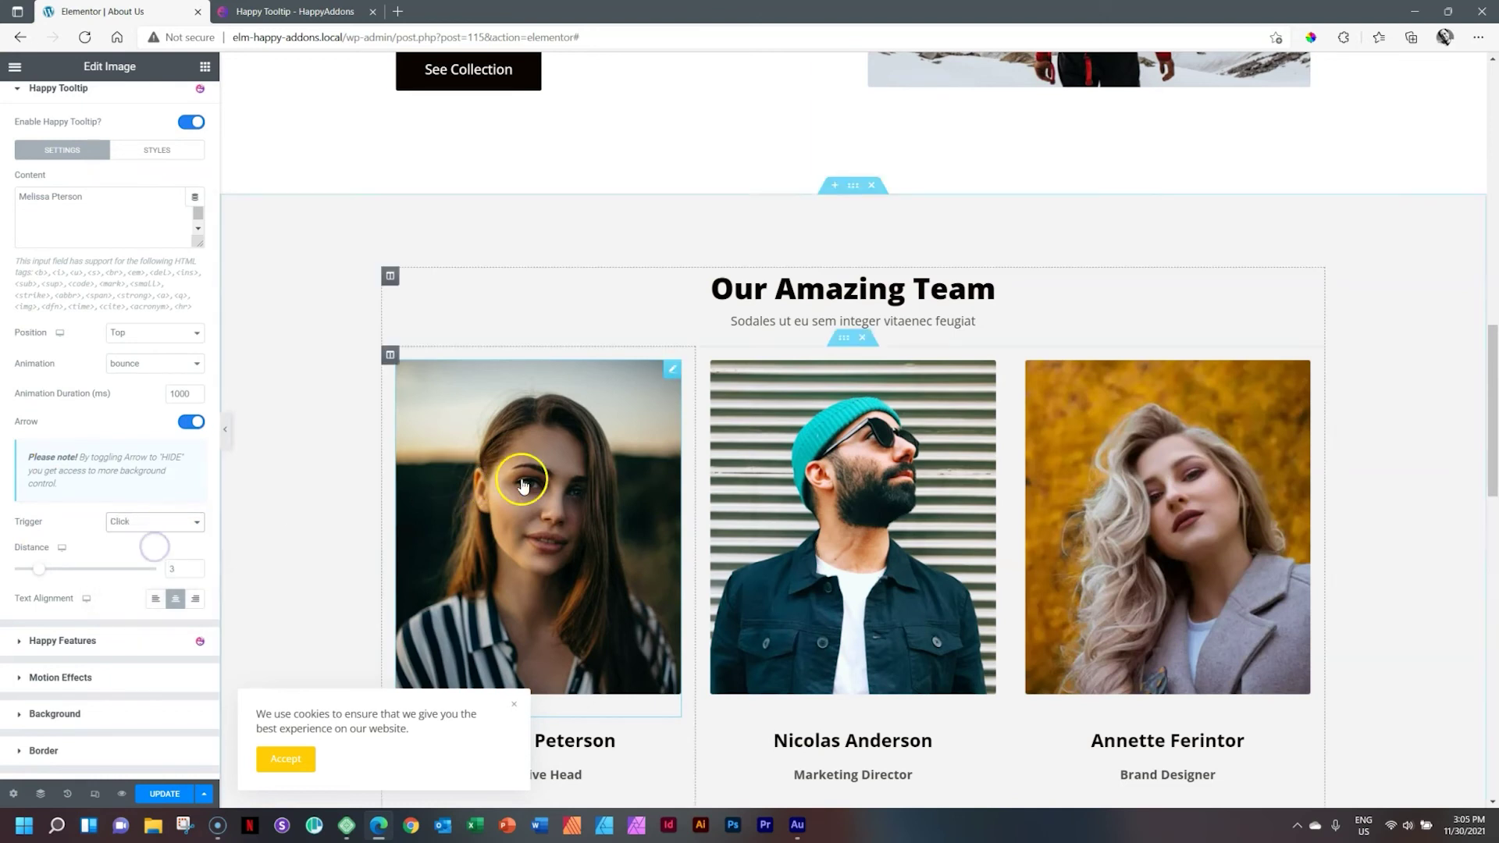
left_click(184, 523)
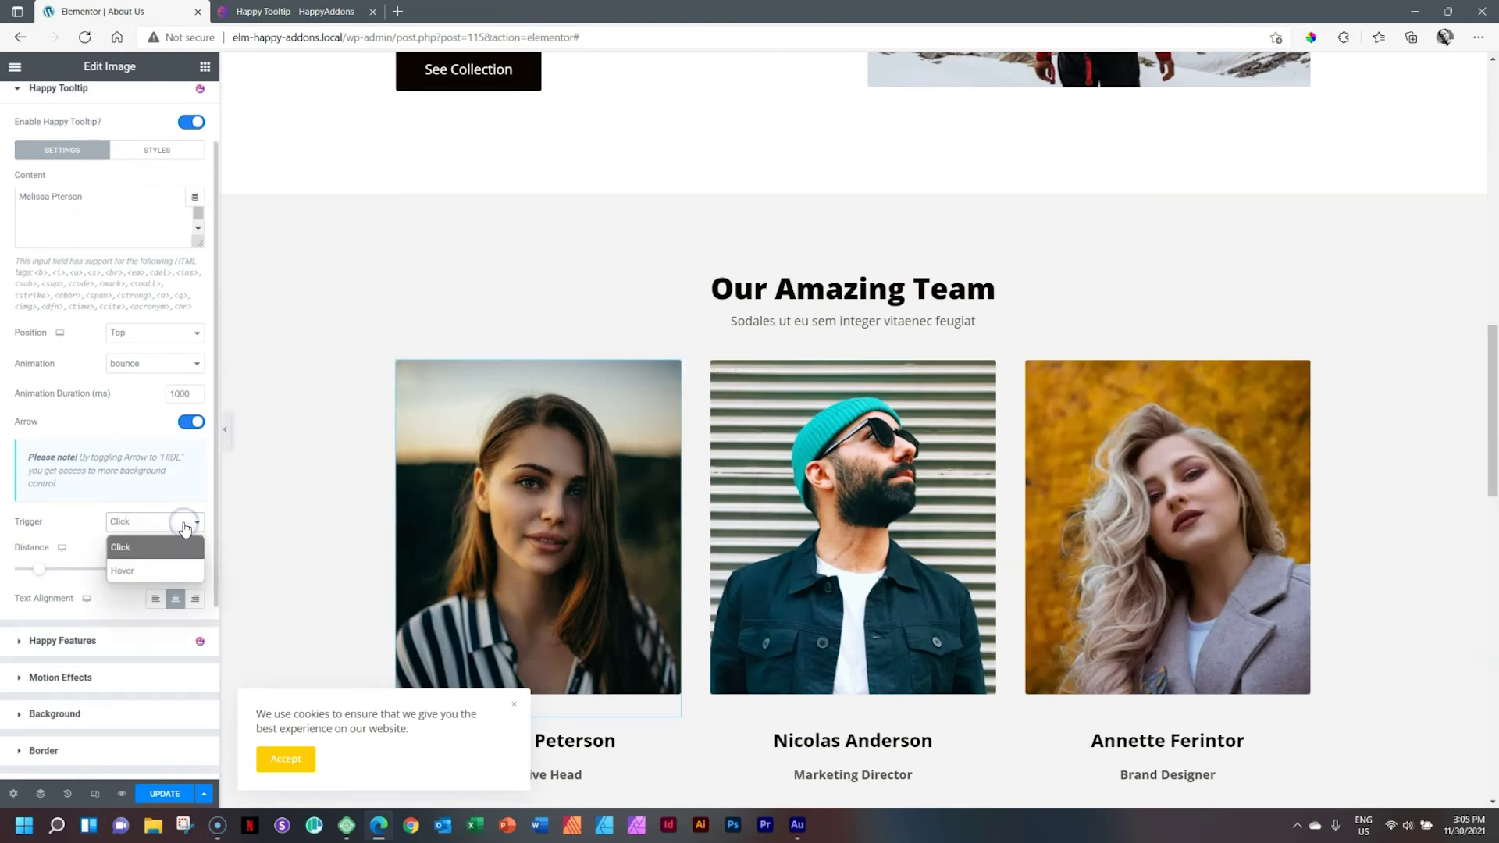
left_click(127, 570)
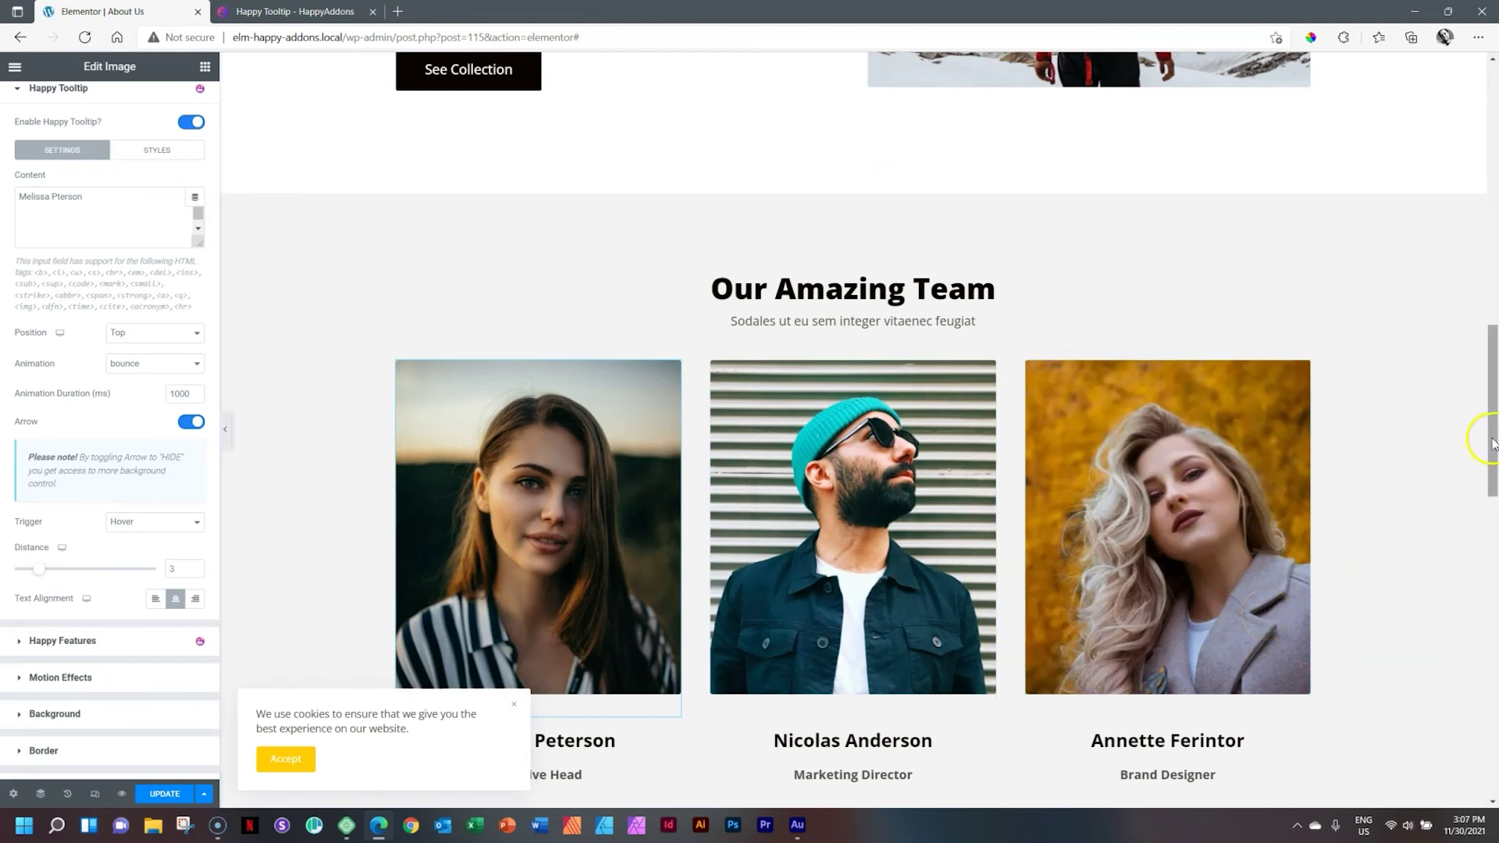
left_click_drag(1491, 443, 1494, 490)
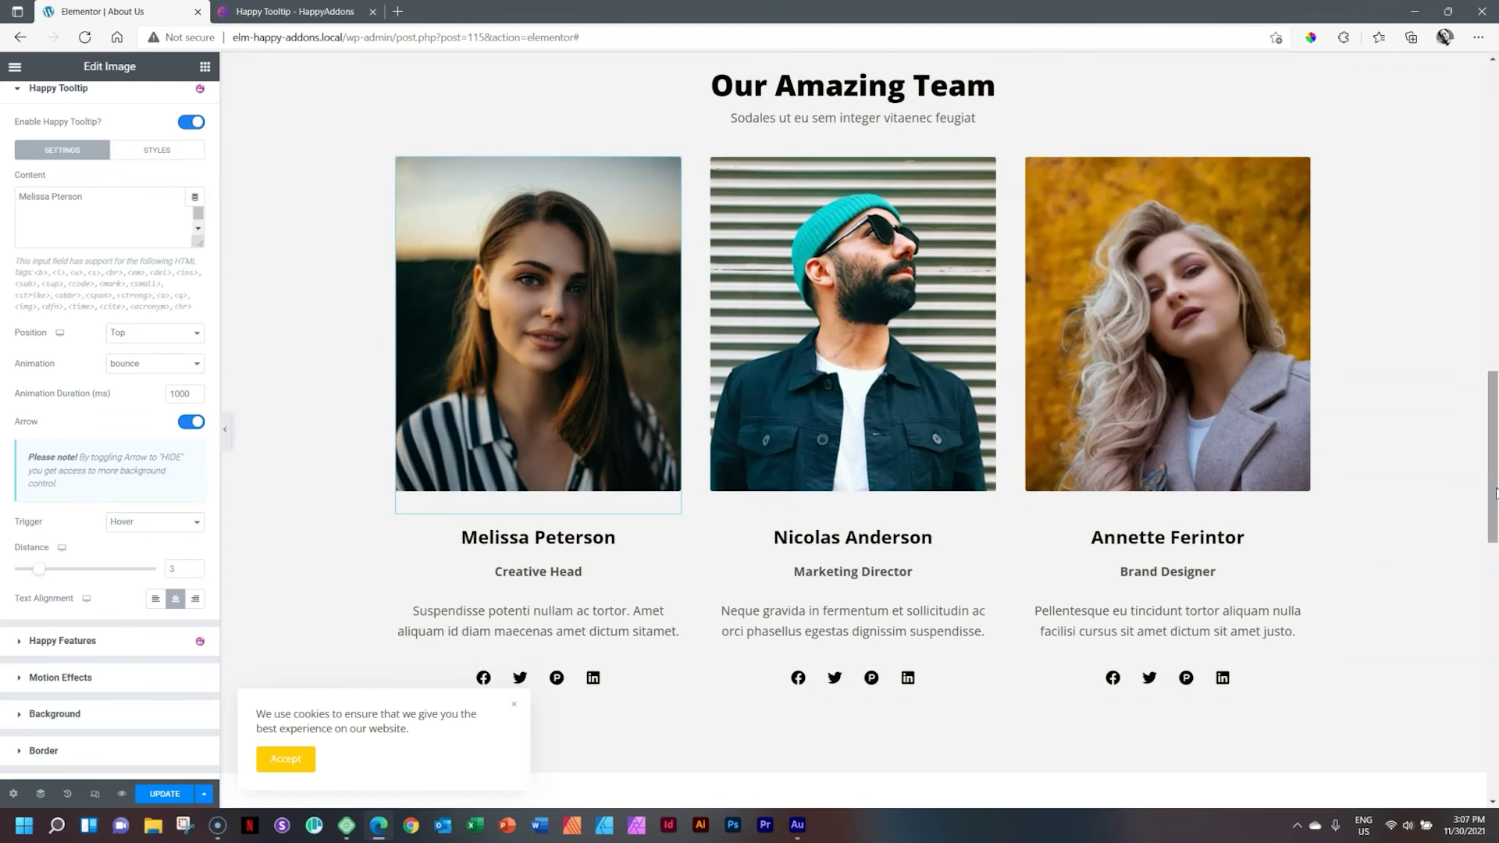